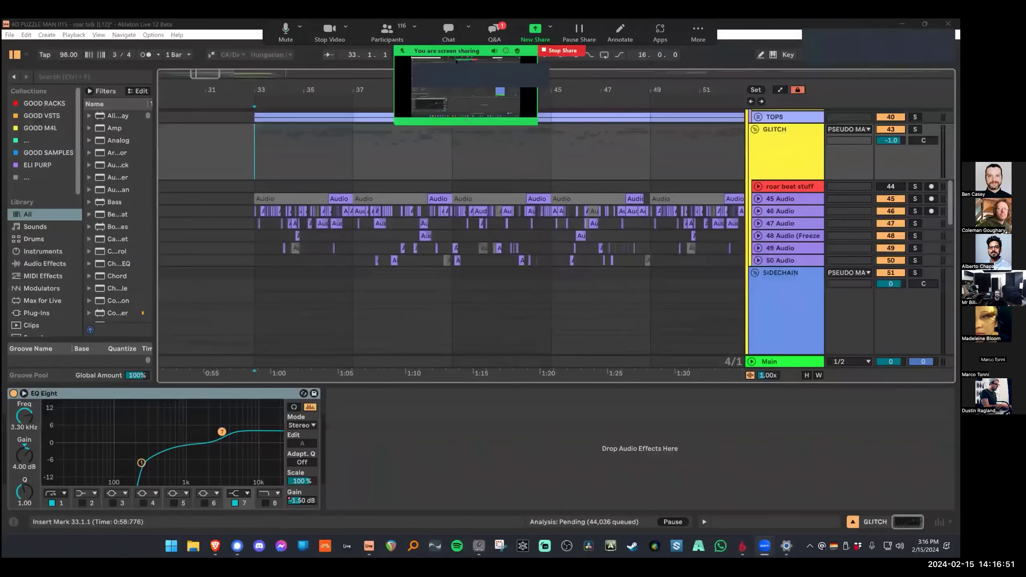
Step: Hide the device view and play the arrangement from bar 33
{"action": "left_click_drag", "start_coordinate": [560, 91], "coordinate": [558, 45]}
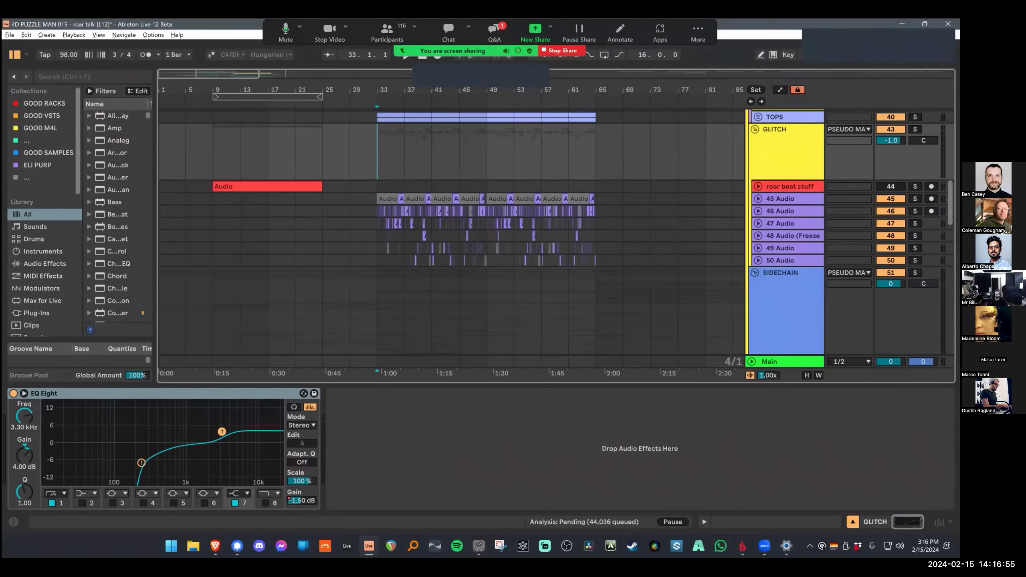
{"action": "key", "text": "ctrl+alt+l"}
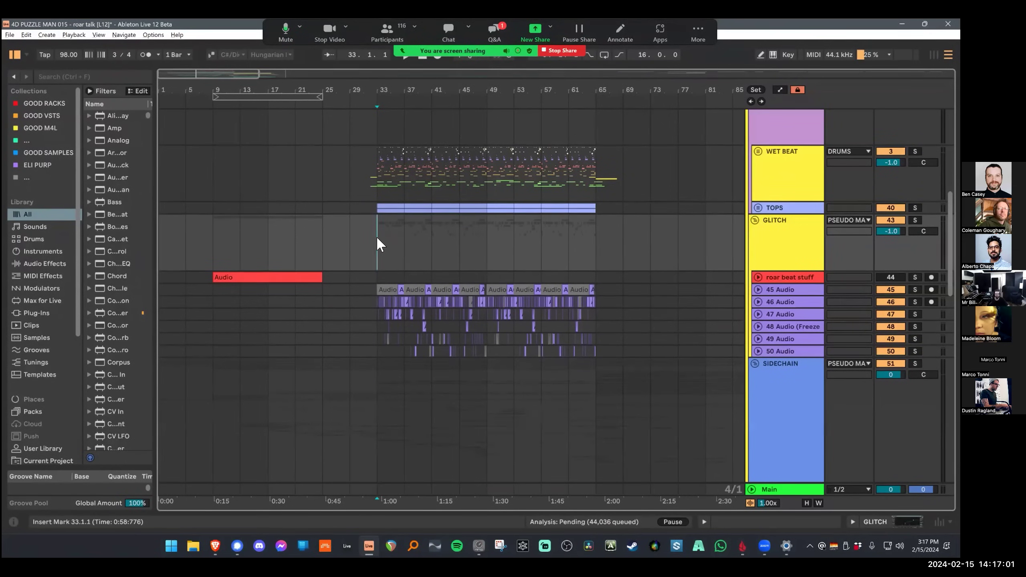
{"action": "key", "text": "ctrl+alt+l"}
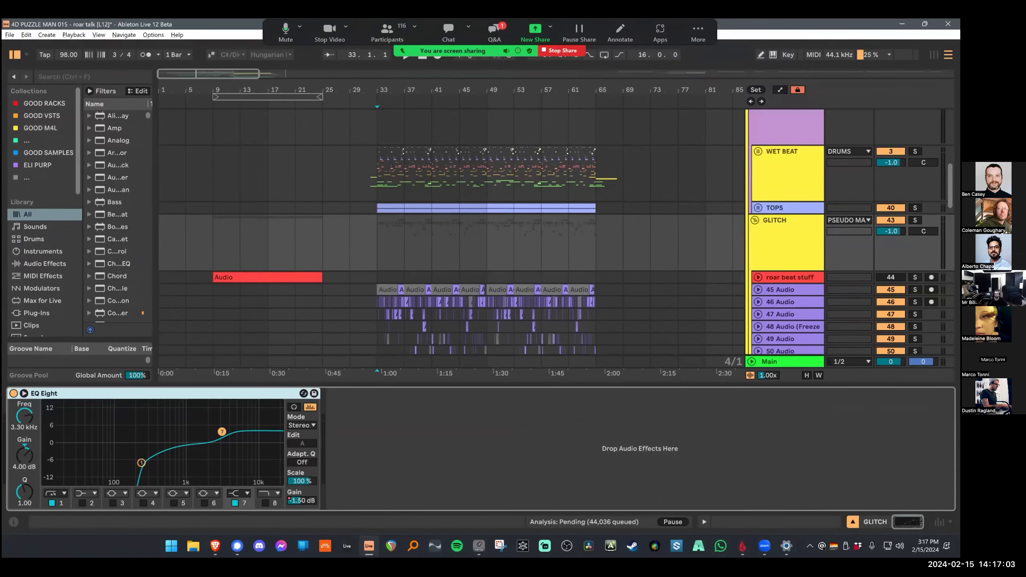
{"action": "left_click", "coordinate": [384, 267]}
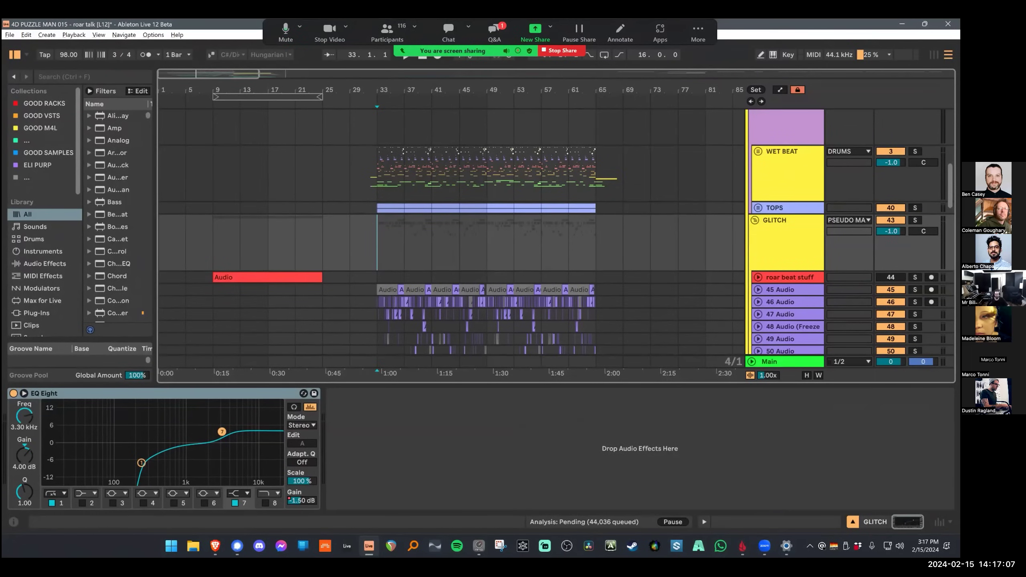
{"action": "key", "text": "ctrl+alt+l"}
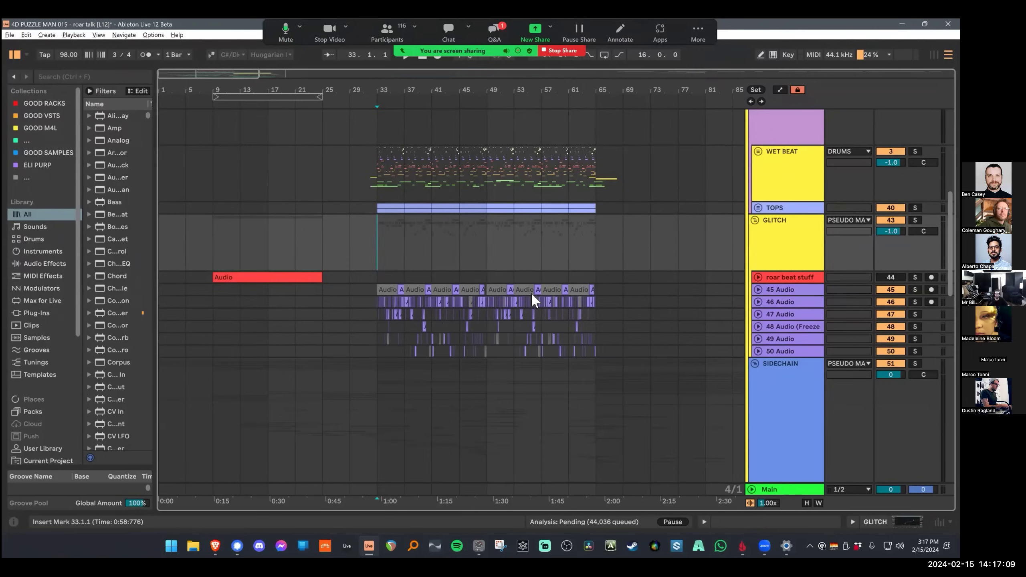
{"action": "left_click_drag", "start_coordinate": [382, 242], "coordinate": [462, 246]}
{"action": "left_click", "coordinate": [380, 242]}
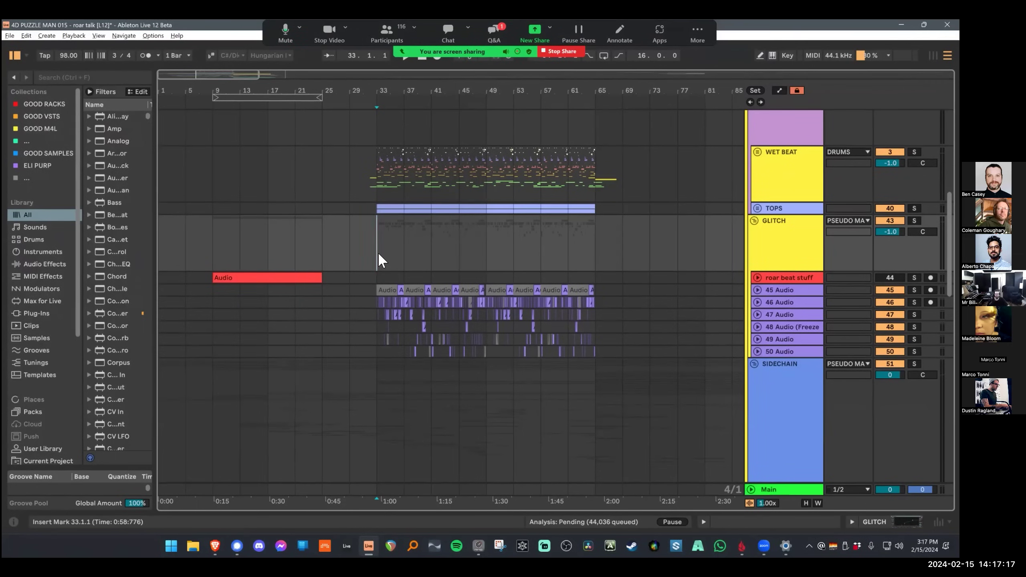
{"action": "key", "text": "space"}
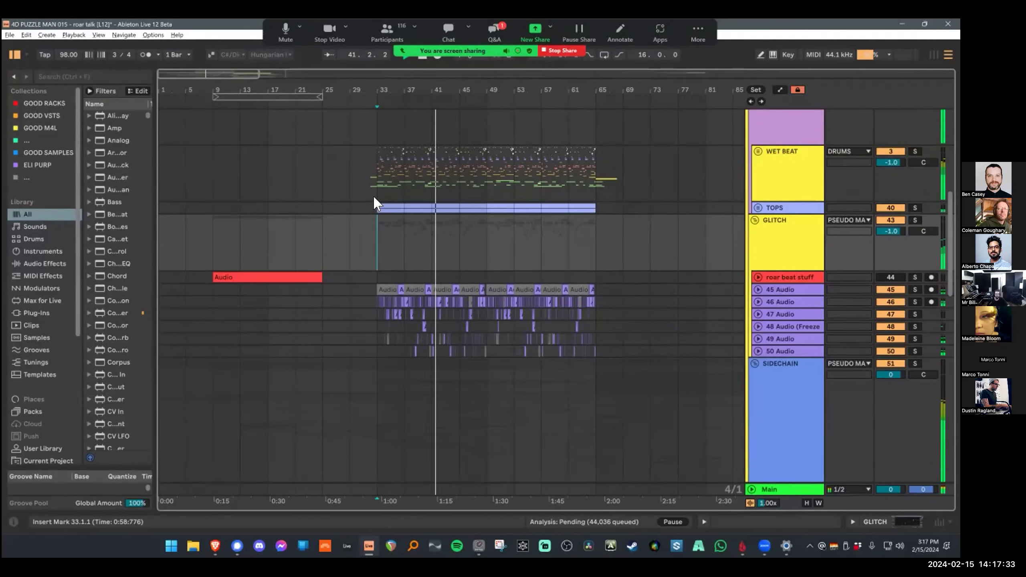
Step: Solo the GLITCH group and play it from bar 33, then from bar 37
{"action": "scroll", "coordinate": [398, 178], "scroll_direction": "up", "scroll_amount": 5}
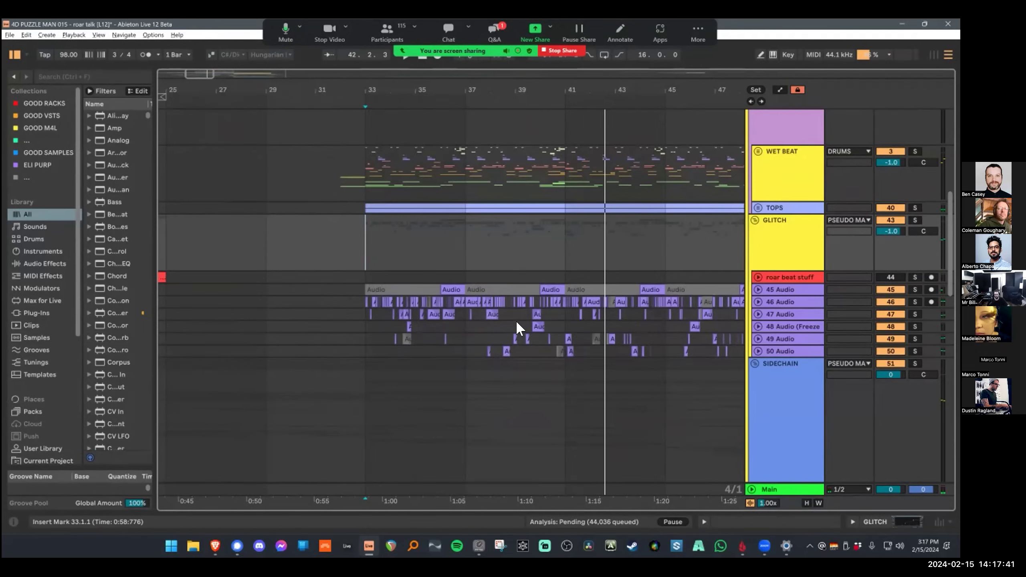
{"action": "left_click_drag", "start_coordinate": [367, 239], "coordinate": [564, 339]}
{"action": "key", "text": "shift+Down"}
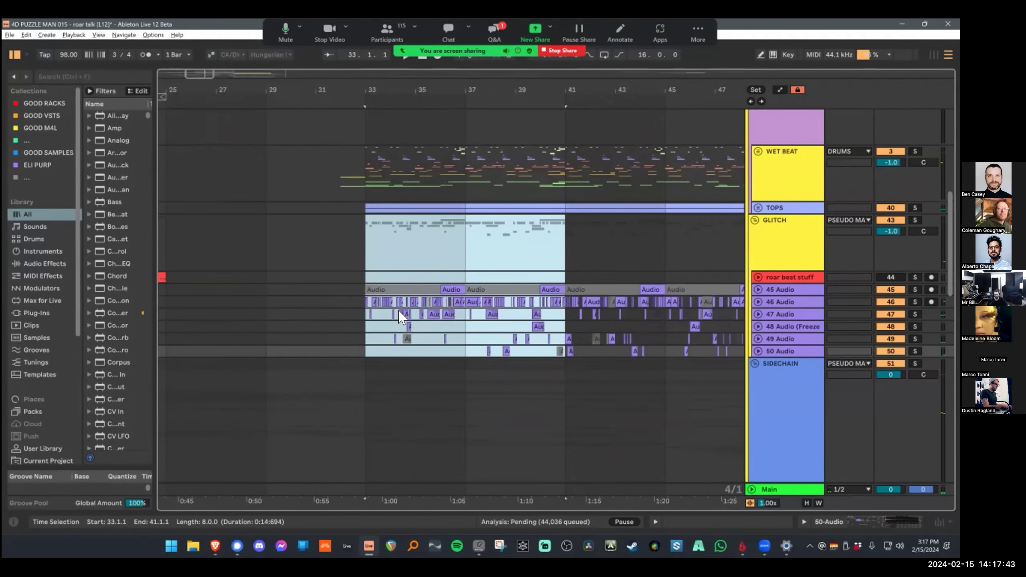
{"action": "left_click", "coordinate": [387, 266]}
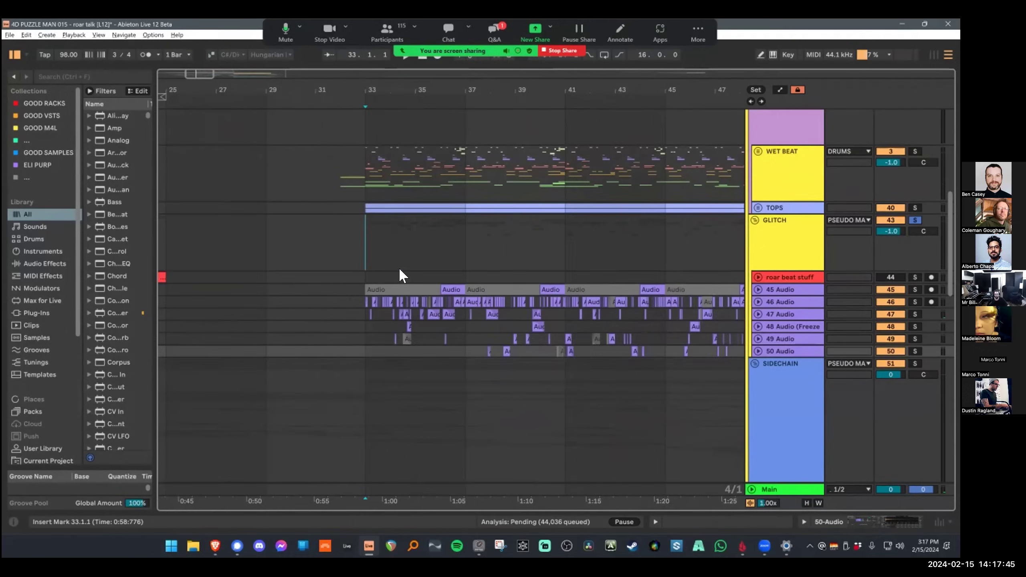
{"action": "key", "text": "space"}
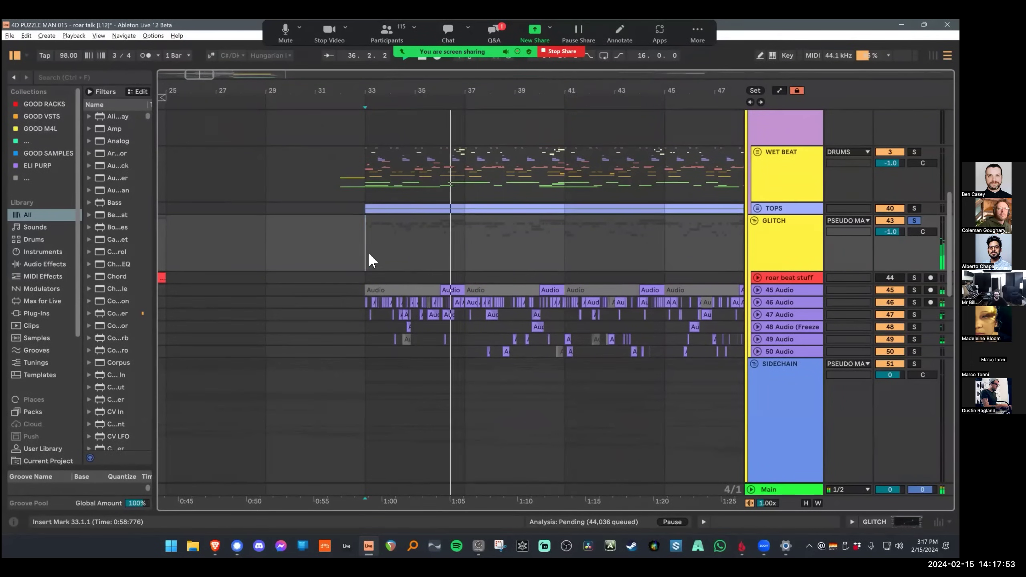
{"action": "left_click", "coordinate": [445, 247]}
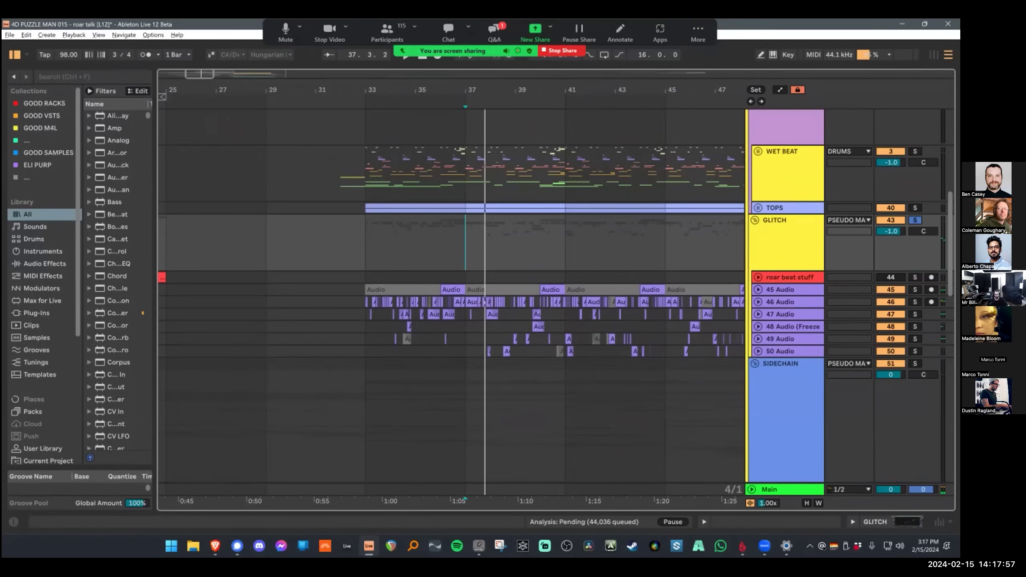
Step: Unfold and solo the roar beat stuff track, then play its audio clip from bar 9 with Roar bypassed
{"action": "left_click", "coordinate": [758, 278]}
{"action": "left_click_drag", "start_coordinate": [465, 90], "coordinate": [542, 53]}
{"action": "left_click", "coordinate": [392, 278]}
{"action": "key", "text": "shift+Tab"}
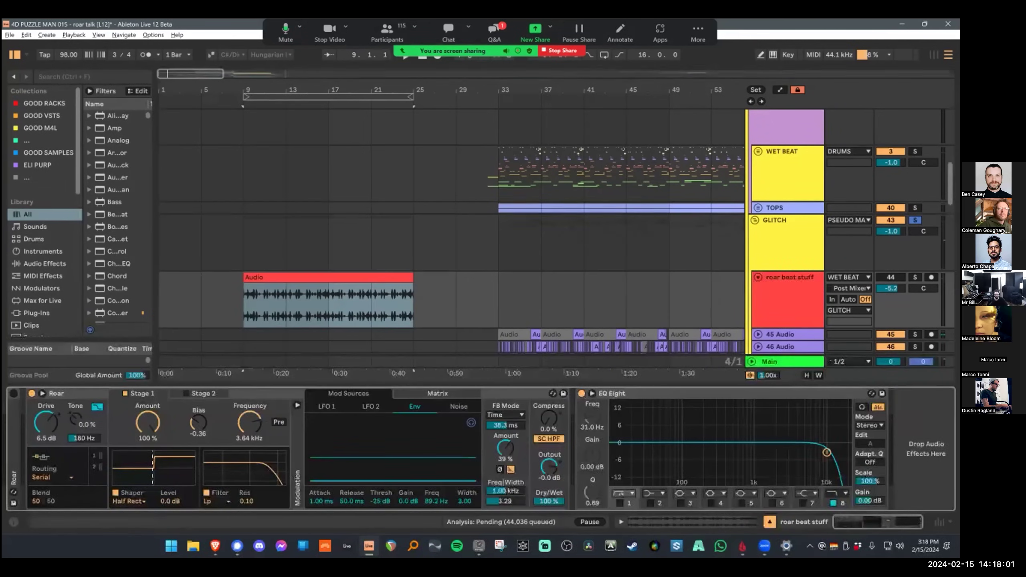
{"action": "left_click", "coordinate": [915, 278]}
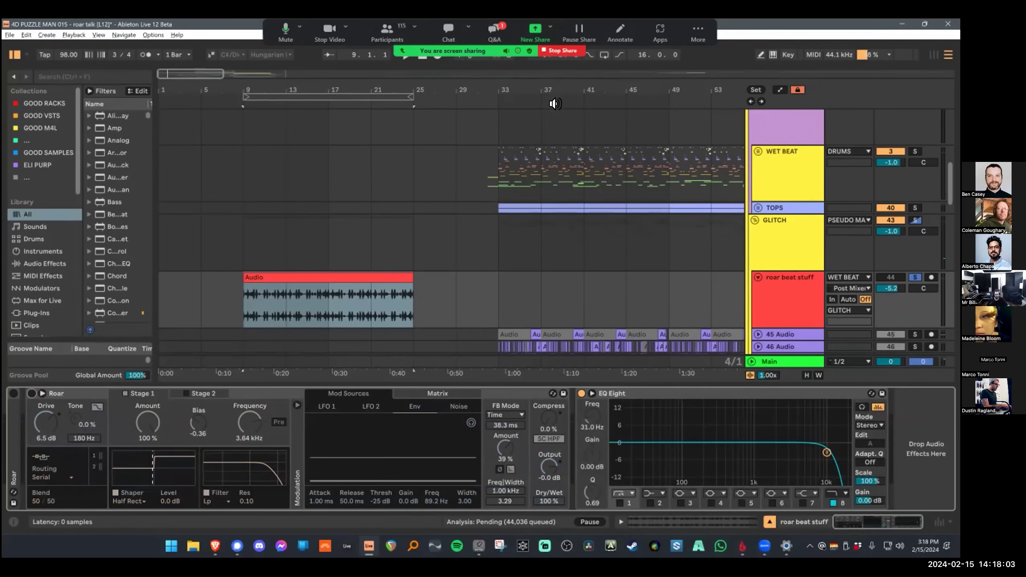
{"action": "key", "text": "space"}
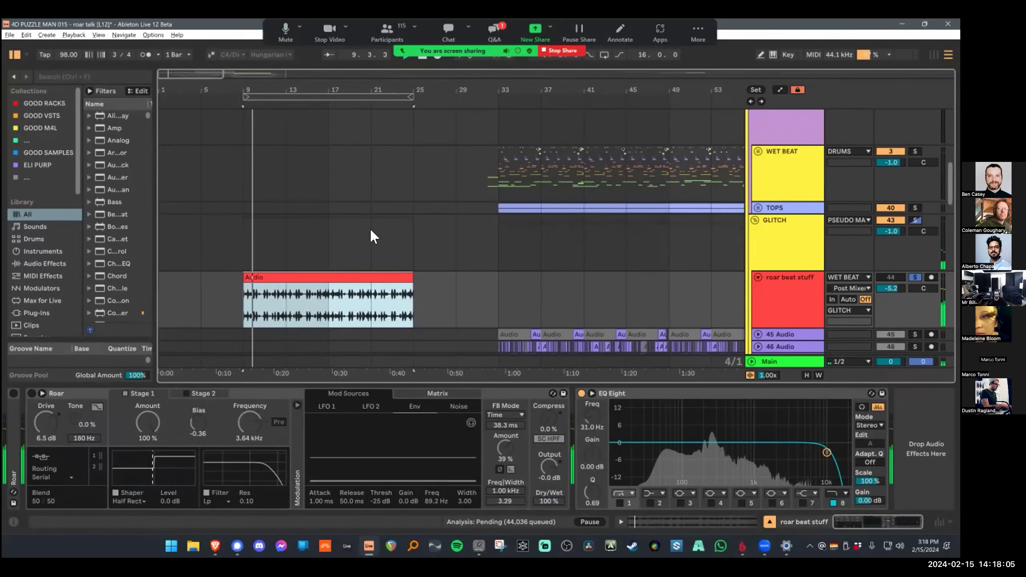
Step: Raise the roar beat stuff track's volume to 4.7 dB during playback, then stop playback
{"action": "key", "text": "ctrl+z"}
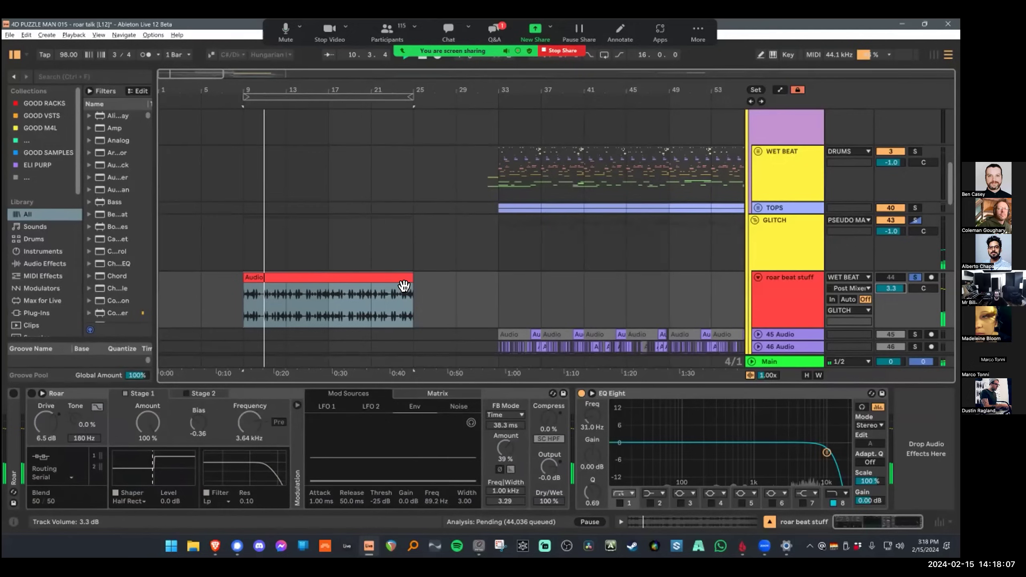
{"action": "left_click_drag", "start_coordinate": [890, 288], "coordinate": [890, 280]}
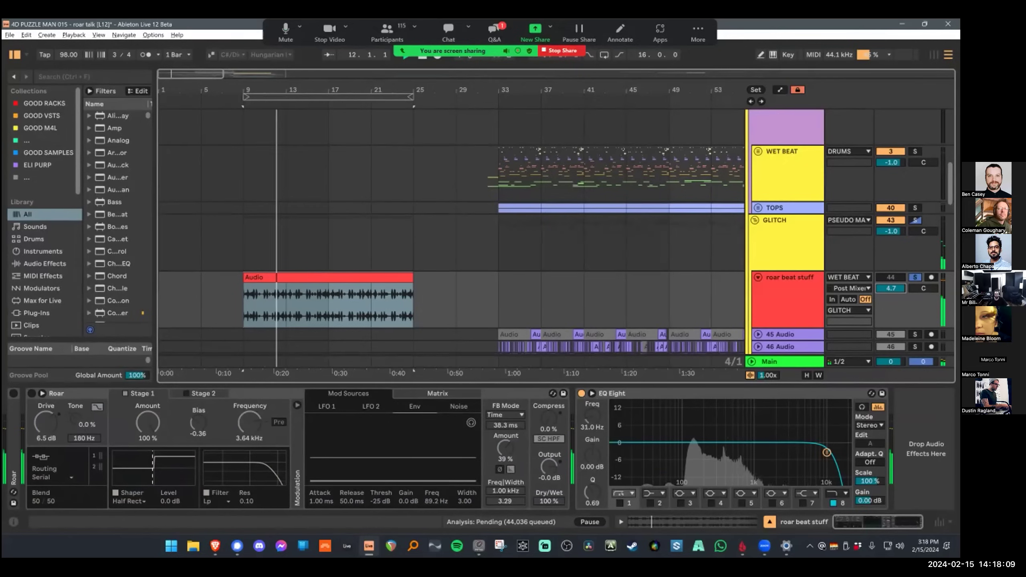
{"action": "left_click", "coordinate": [416, 303]}
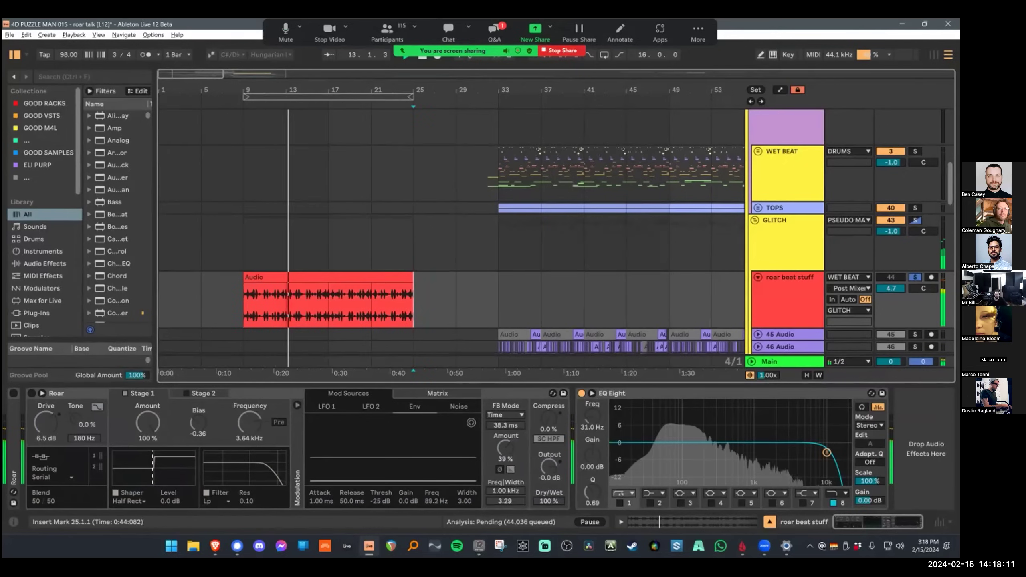
{"action": "key", "text": "space"}
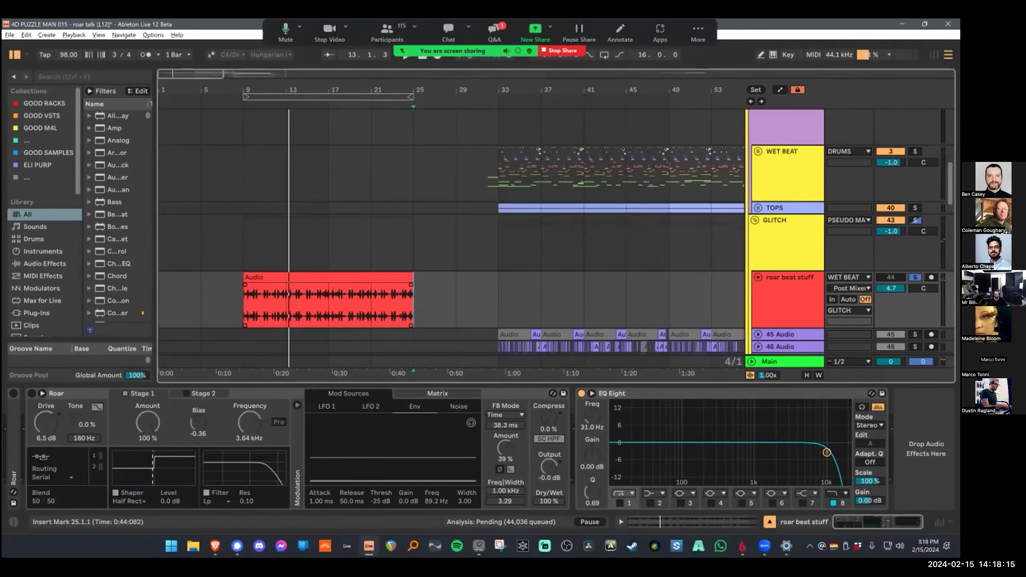
Step: Restore the roar beat stuff track's volume to -5.2 dB and turn Roar back on
{"action": "left_click", "coordinate": [327, 278]}
{"action": "left_click", "coordinate": [498, 301]}
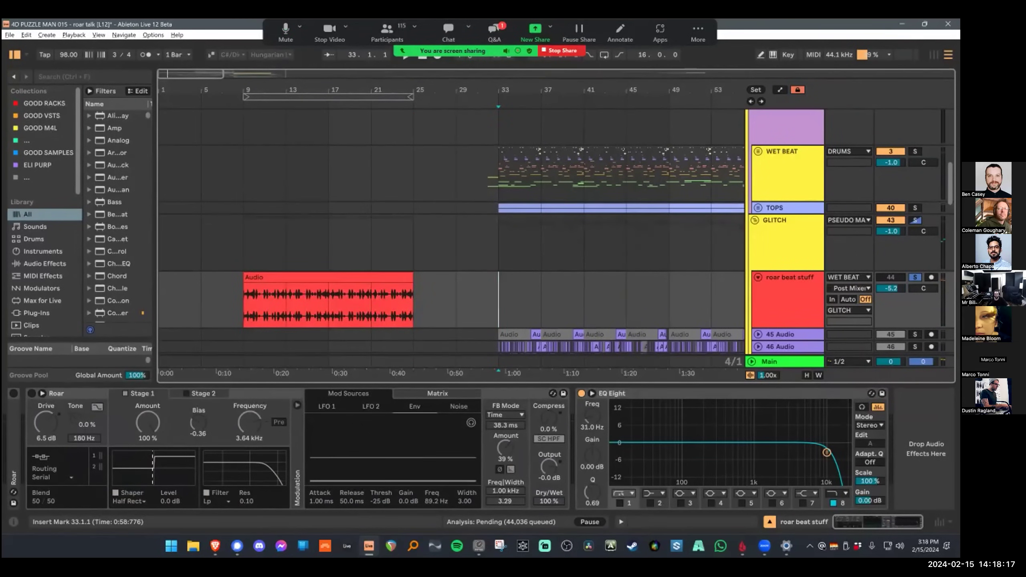
{"action": "left_click", "coordinate": [328, 277]}
{"action": "left_click", "coordinate": [476, 312]}
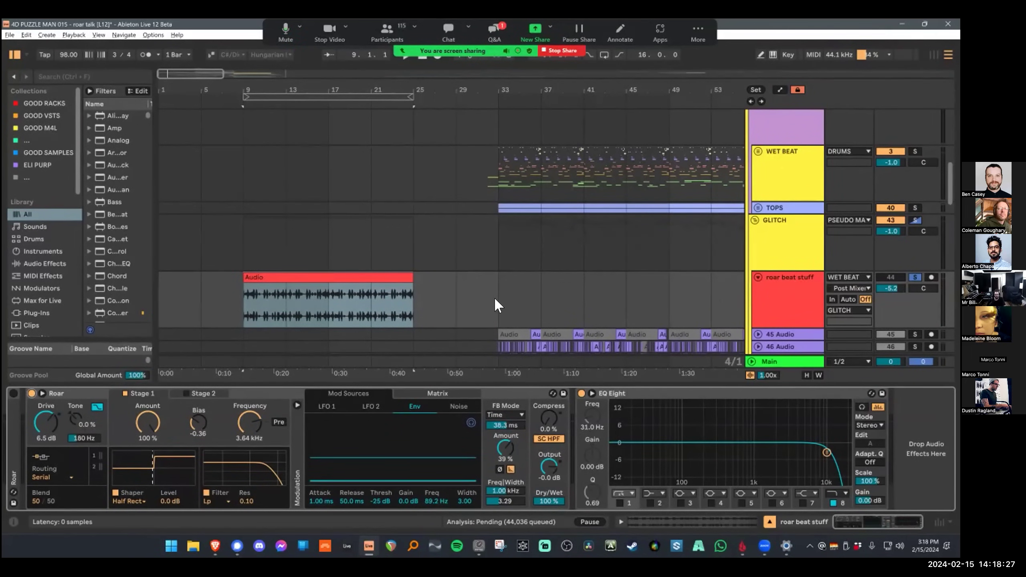
Step: Play the start of the roar beat stuff clip from bar 9 with Roar active, then stop playback
{"action": "left_click", "coordinate": [301, 276]}
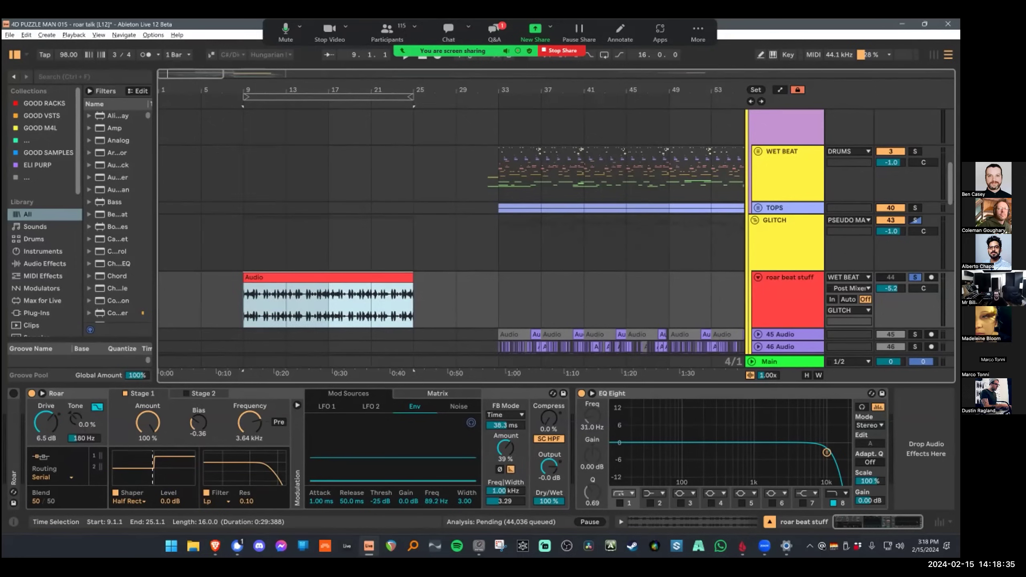
{"action": "left_click", "coordinate": [251, 302]}
{"action": "key", "text": "space"}
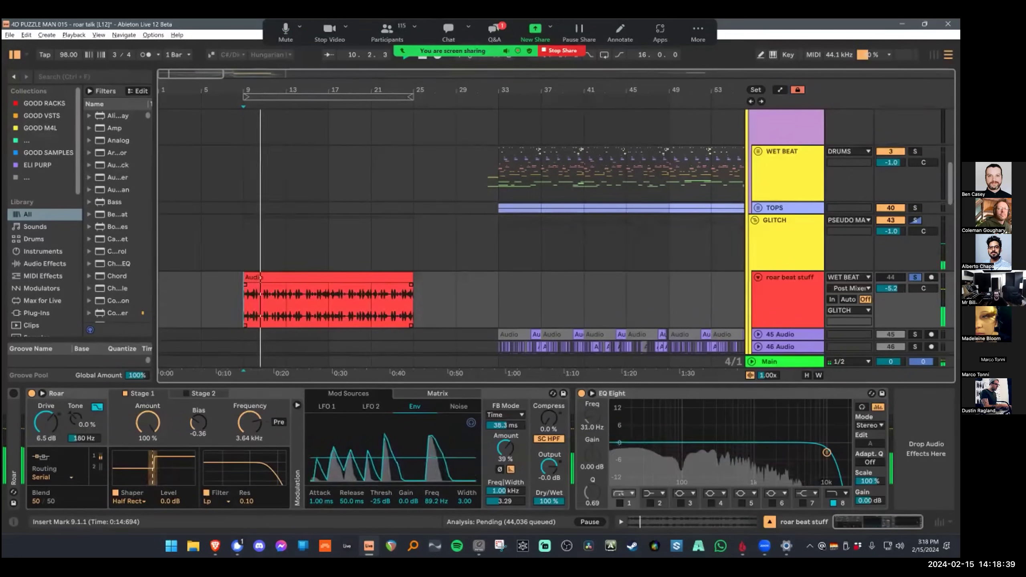
{"action": "key", "text": "space"}
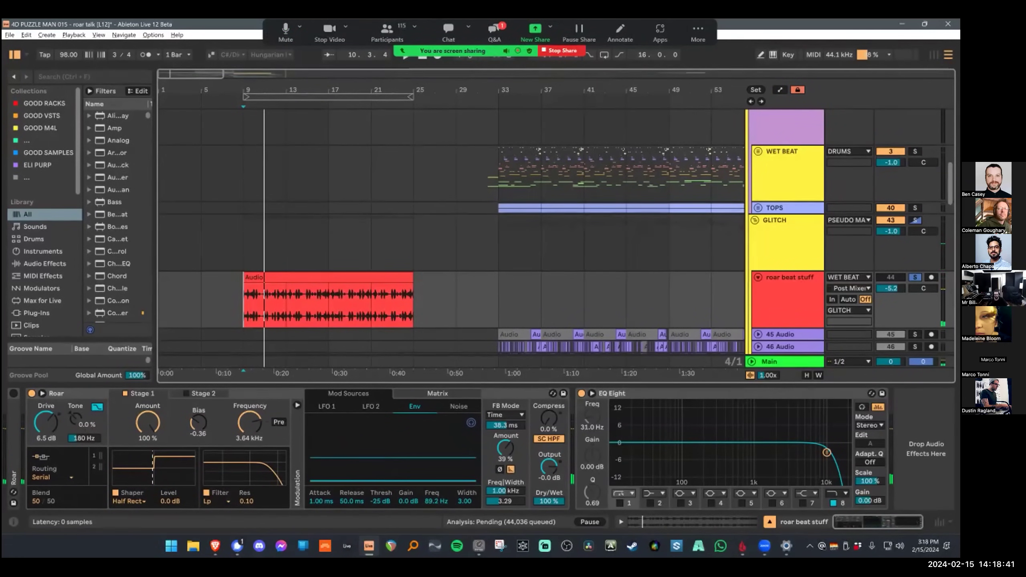
Step: Show Roar's modulation matrix, lower the Stage 1 shaper amount to 0 % and return it to 100 %
{"action": "left_click", "coordinate": [438, 394]}
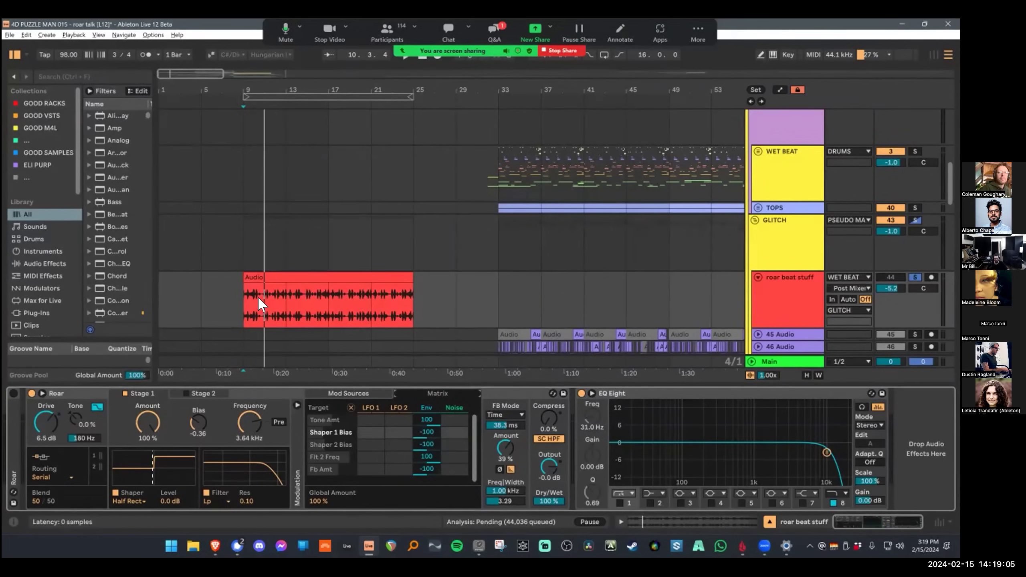
{"action": "left_click_drag", "start_coordinate": [147, 423], "coordinate": [147, 485]}
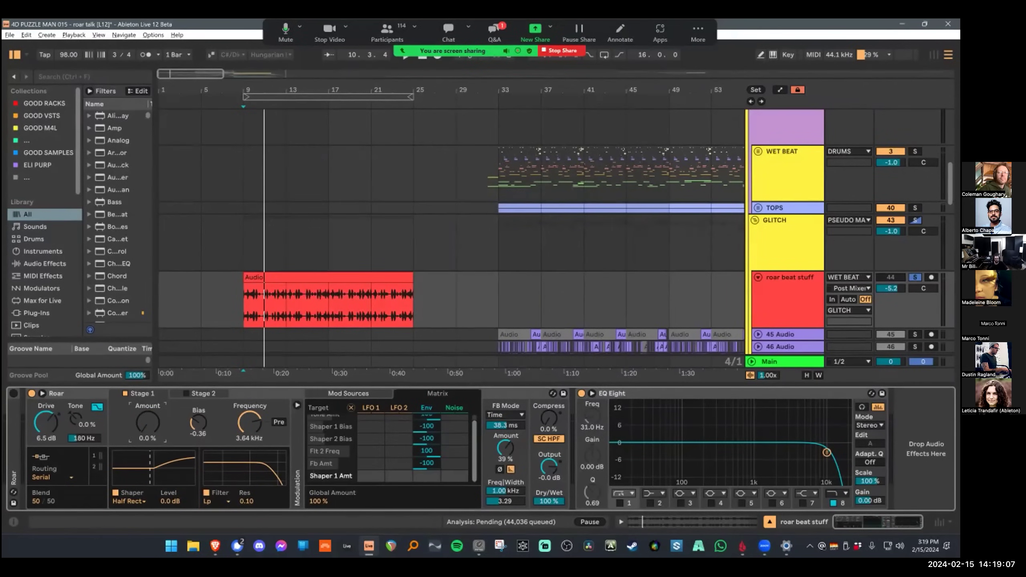
{"action": "left_click_drag", "start_coordinate": [148, 422], "coordinate": [148, 359]}
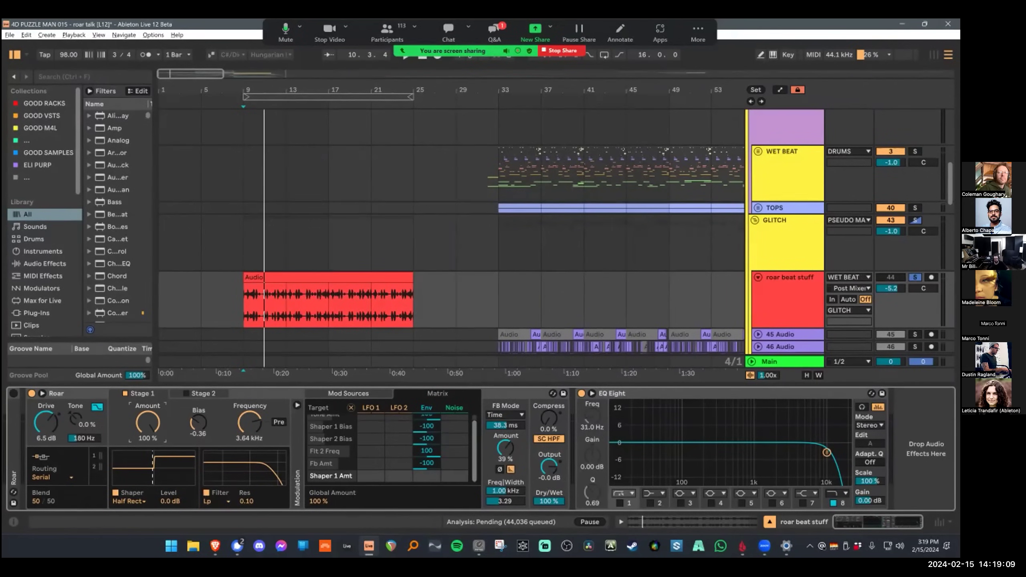
Step: Play the roar beat stuff clip from bar 9 and set Roar's Stage 1 shaper bias to -0.29
{"action": "left_click_drag", "start_coordinate": [245, 89], "coordinate": [254, 168]}
{"action": "scroll", "coordinate": [266, 226], "scroll_direction": "down", "scroll_amount": 4}
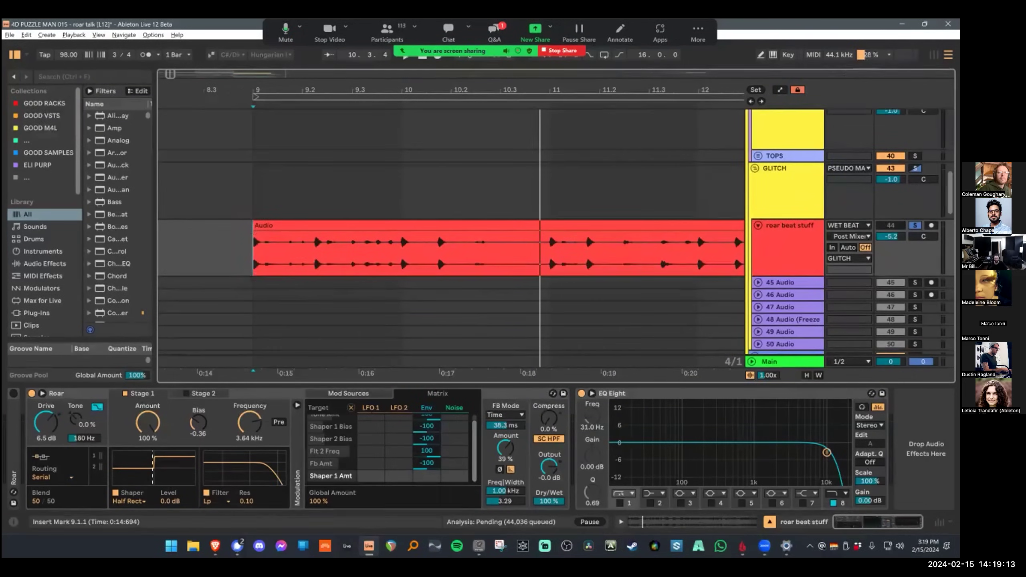
{"action": "left_click", "coordinate": [266, 226]}
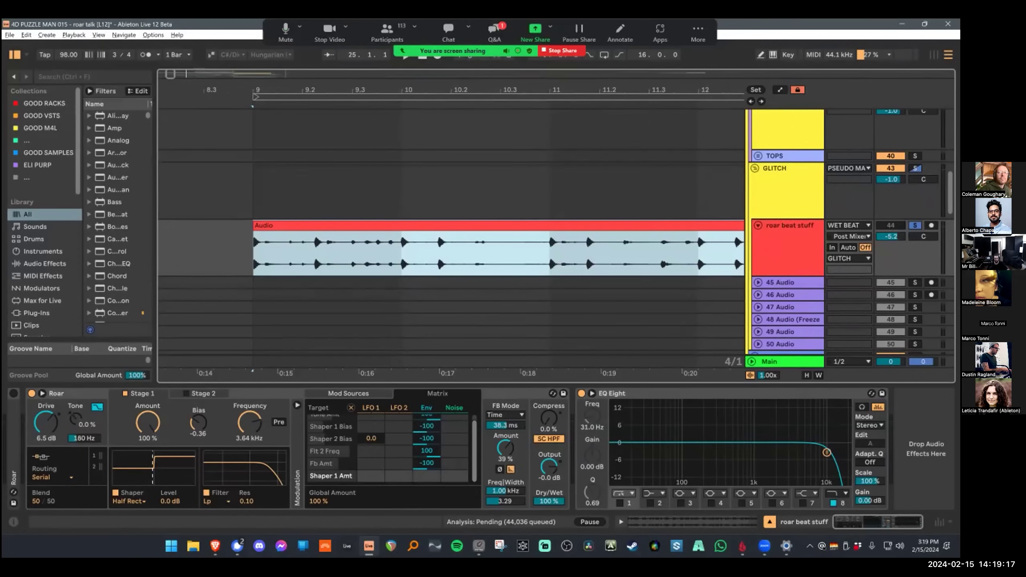
{"action": "key", "text": "space"}
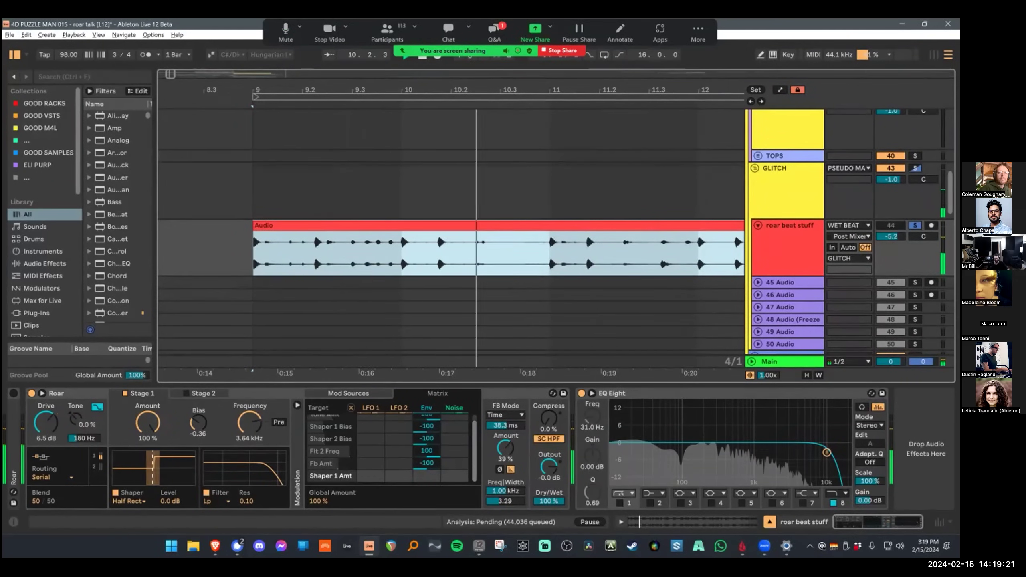
{"action": "left_click_drag", "start_coordinate": [198, 423], "coordinate": [198, 437]}
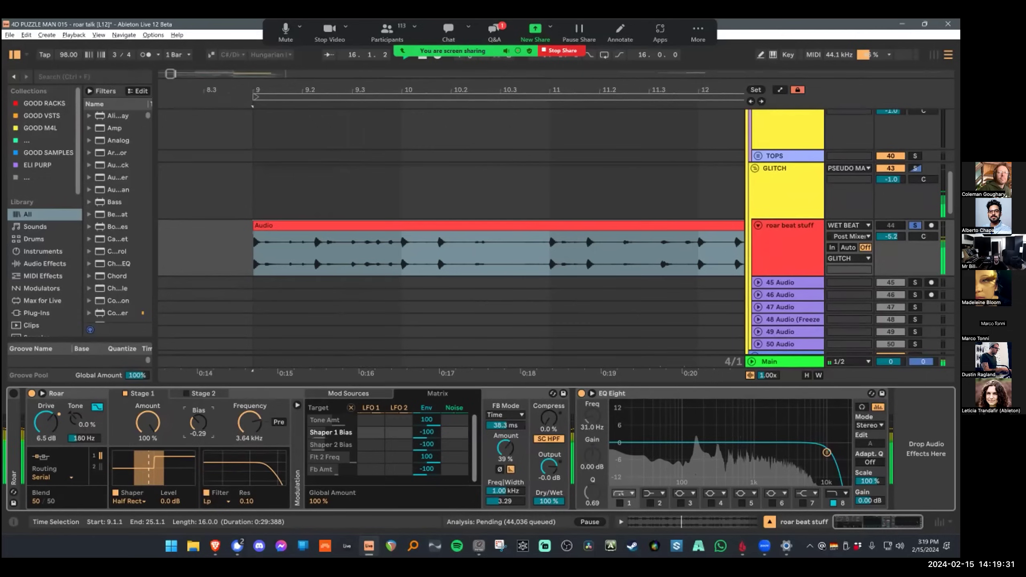
{"action": "left_click", "coordinate": [253, 254]}
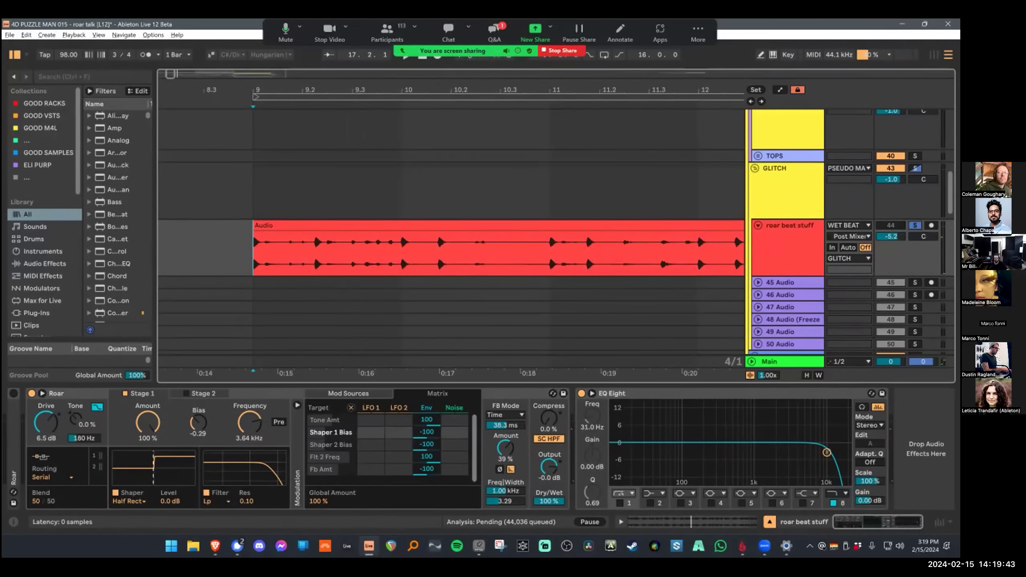
Step: Select bars 9 to 25 across the GLITCH group's audio tracks down to 50 Audio and unfold those tracks
{"action": "key", "text": "w"}
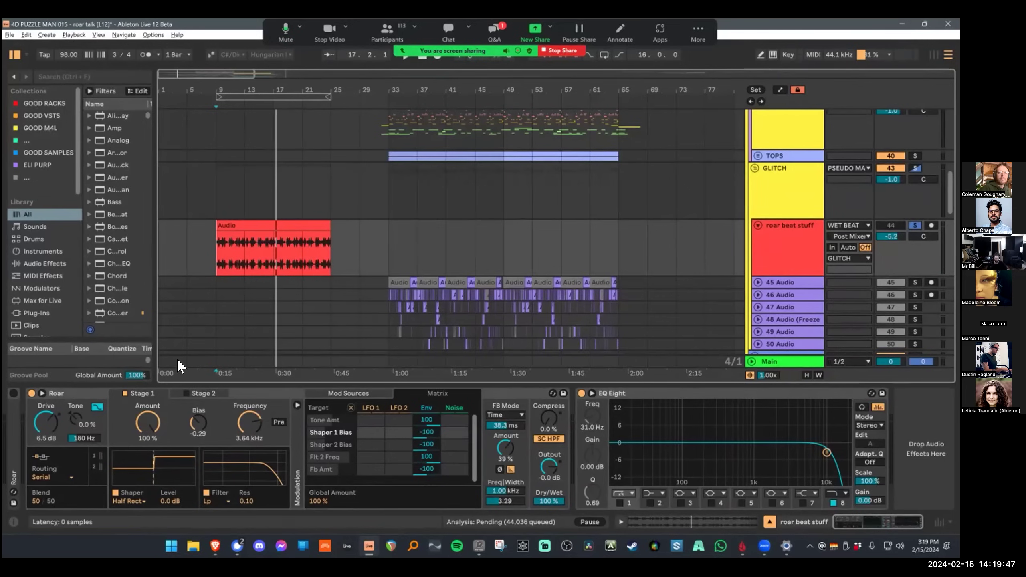
{"action": "left_click", "coordinate": [252, 96]}
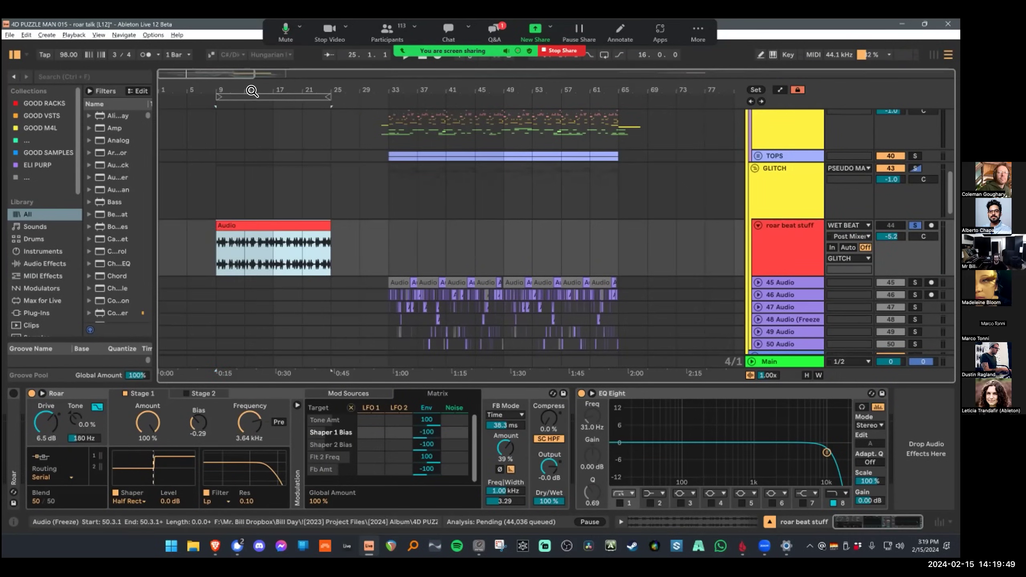
{"action": "key", "text": "Down"}
{"action": "key", "text": "Down"}
{"action": "scroll", "coordinate": [307, 212], "scroll_direction": "down", "scroll_amount": 1}
{"action": "key", "text": "shift+Down"}
{"action": "key", "text": "shift+Down"}
{"action": "key", "text": "shift+Down"}
{"action": "key", "text": "shift+Down"}
{"action": "key", "text": "u"}
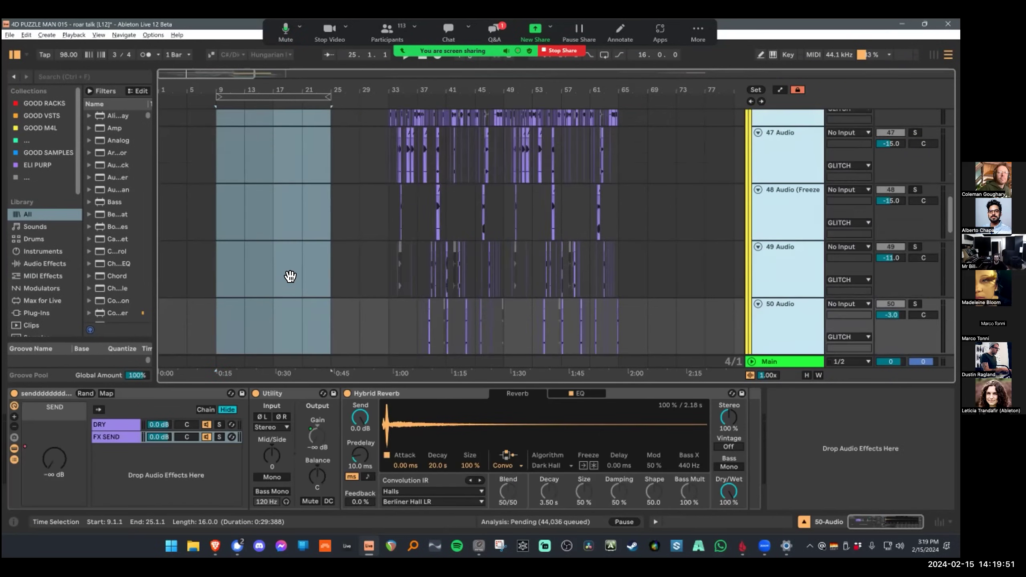
Step: Copy the first tiny slice on the 46 Audio track from bar 33 to bar 25 and lengthen the copy to four bars
{"action": "scroll", "coordinate": [406, 293], "scroll_direction": "up", "scroll_amount": 3}
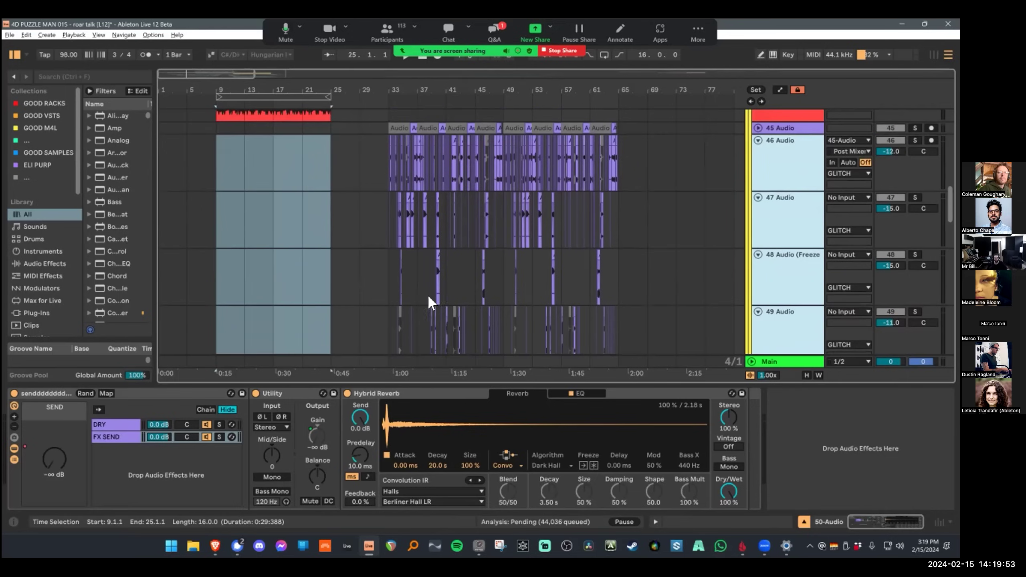
{"action": "scroll", "coordinate": [282, 297], "scroll_direction": "up", "scroll_amount": 8}
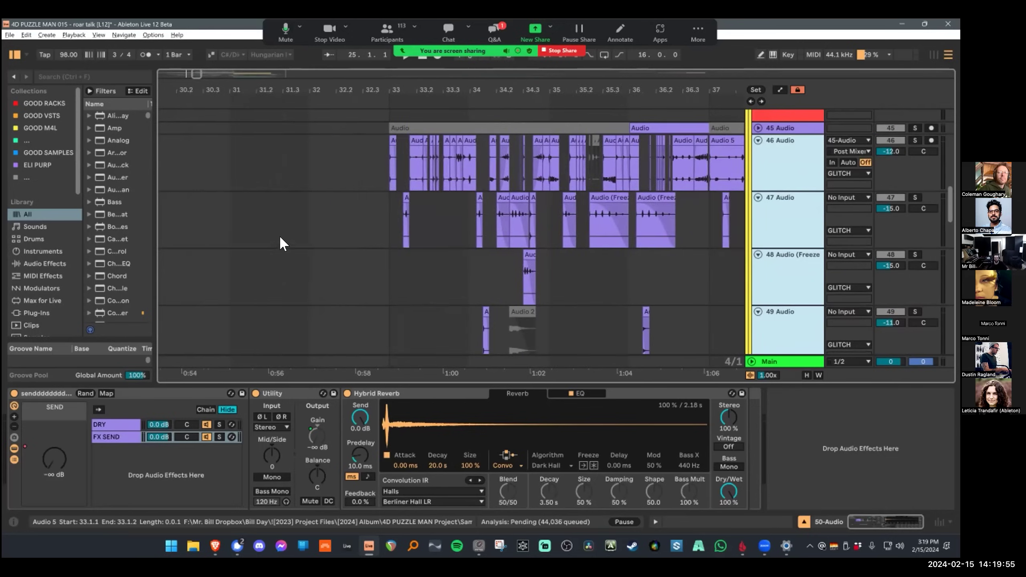
{"action": "key", "text": "ctrl+v"}
{"action": "scroll", "coordinate": [263, 260], "scroll_direction": "down", "scroll_amount": 5}
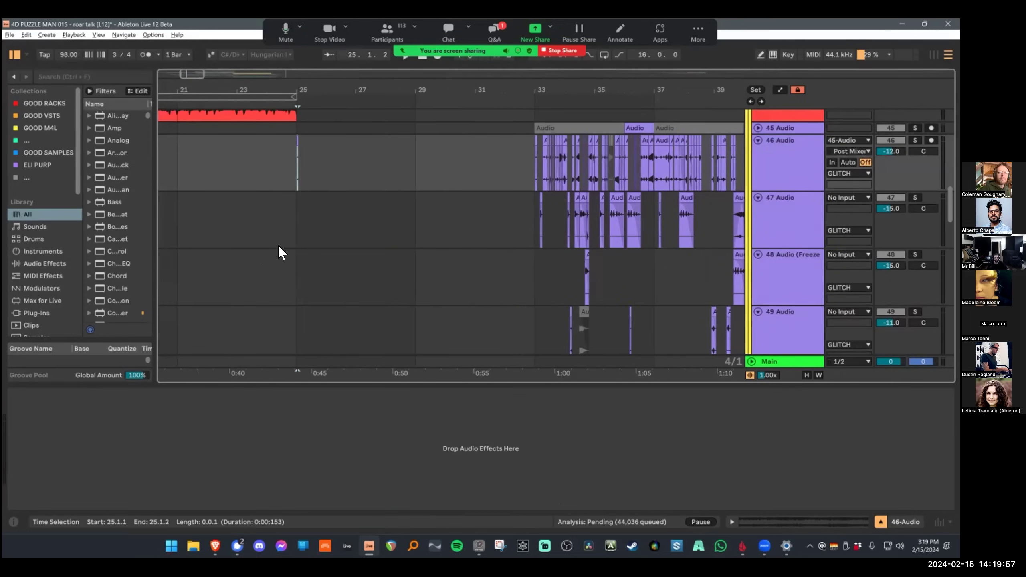
{"action": "key", "text": "plus"}
{"action": "key", "text": "ctrl+v"}
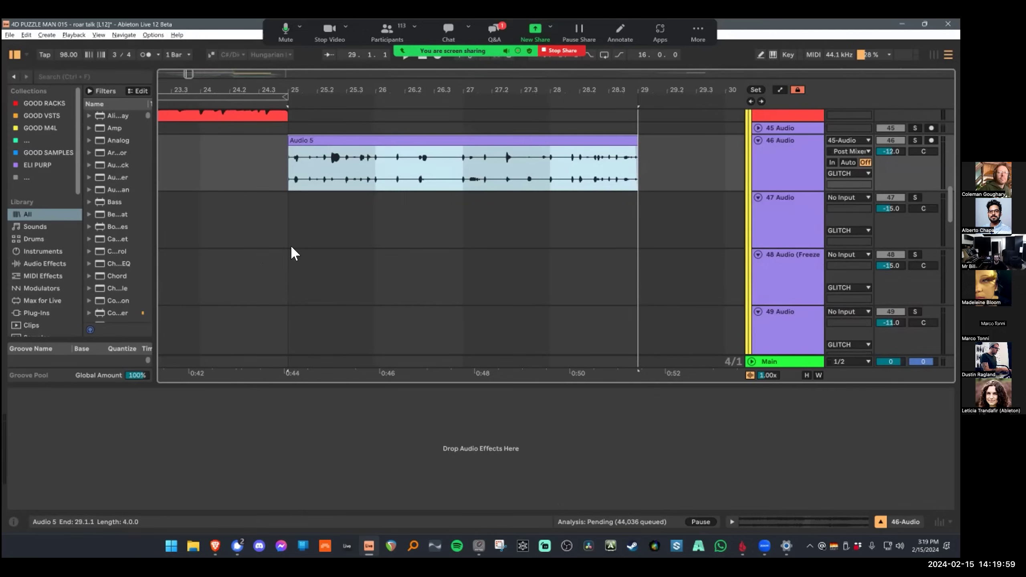
Step: Audition the copied Audio 5 clip with 46 Audio soloed while extending it to bar 33, and delete the copy
{"action": "key", "text": "shift+Left"}
{"action": "key", "text": "s"}
{"action": "key", "text": "space"}
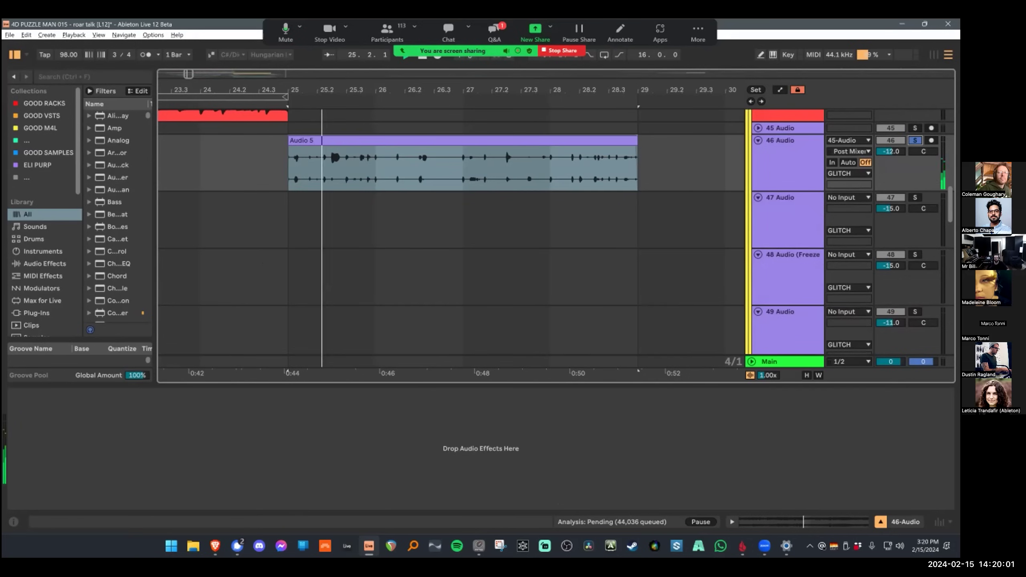
{"action": "scroll", "coordinate": [275, 263], "scroll_direction": "down", "scroll_amount": 4}
{"action": "left_click_drag", "start_coordinate": [442, 89], "coordinate": [379, 81]}
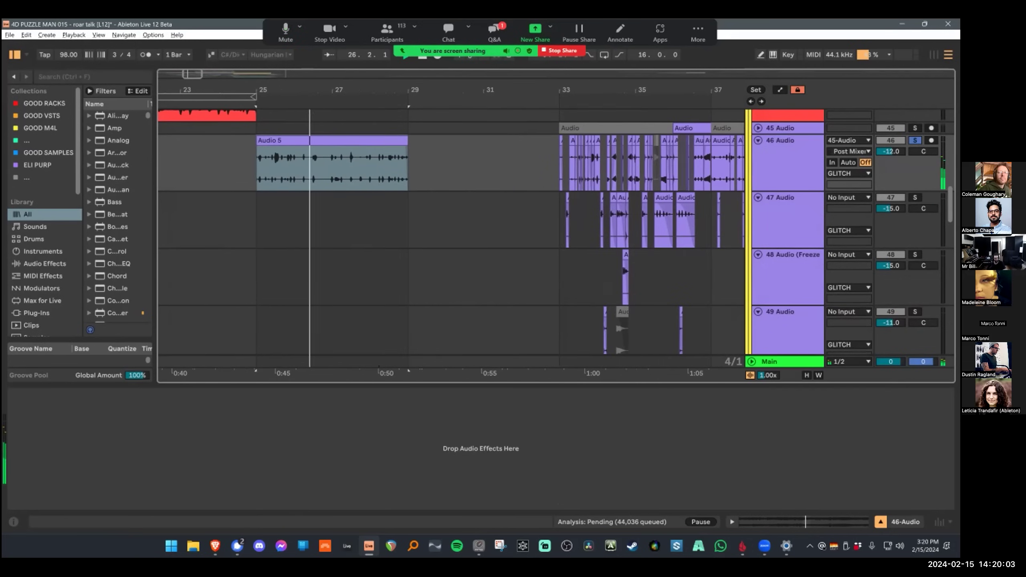
{"action": "left_click_drag", "start_coordinate": [406, 140], "coordinate": [559, 141]}
{"action": "key", "text": "space"}
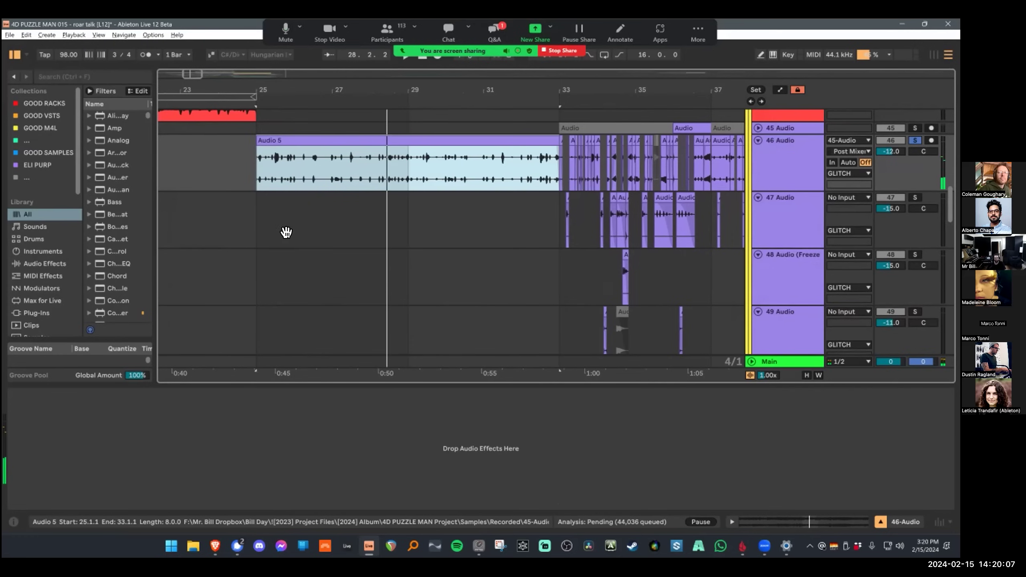
{"action": "key", "text": "Delete"}
Step: Select bars 33 to 41 across the glitch tracks and fold the tracks from 46 Audio through 50 Audio
{"action": "left_click_drag", "start_coordinate": [576, 90], "coordinate": [416, 82]}
{"action": "scroll", "coordinate": [277, 301], "scroll_direction": "up", "scroll_amount": 2}
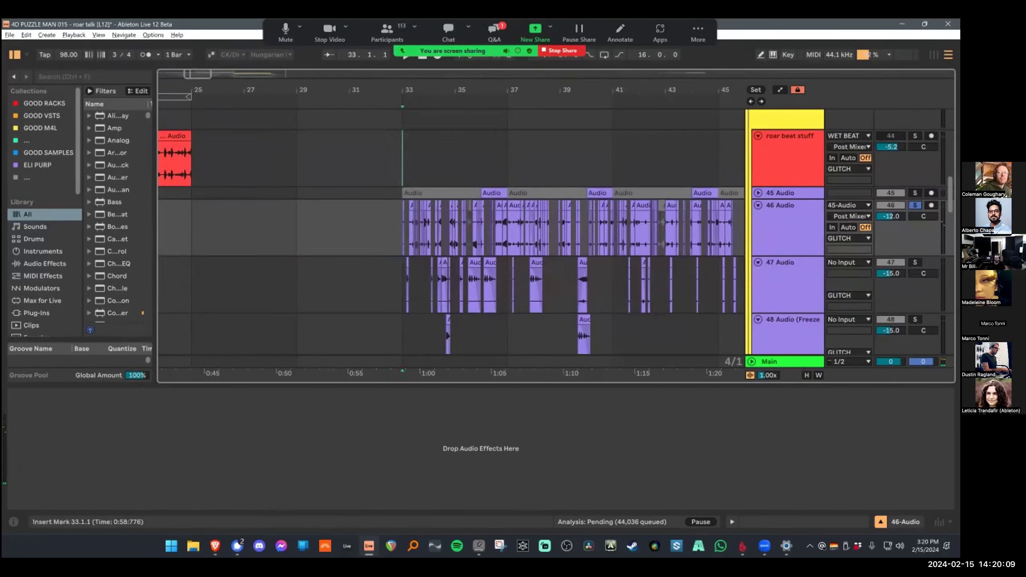
{"action": "left_click_drag", "start_coordinate": [402, 148], "coordinate": [617, 283]}
{"action": "left_click", "coordinate": [758, 205]}
{"action": "left_click", "coordinate": [758, 217]}
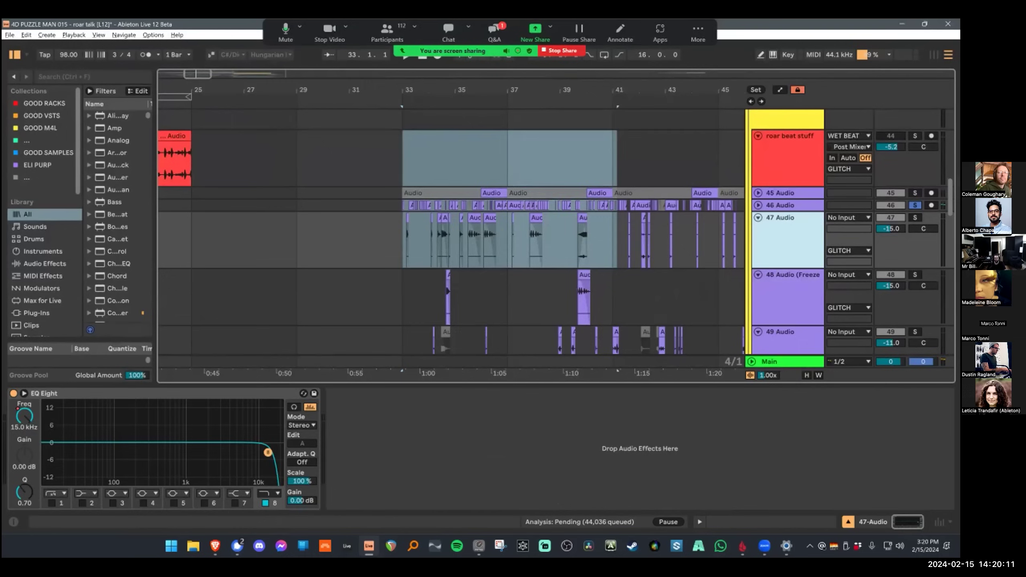
{"action": "left_click", "coordinate": [757, 230]}
{"action": "left_click", "coordinate": [758, 242]}
{"action": "left_click", "coordinate": [758, 254]}
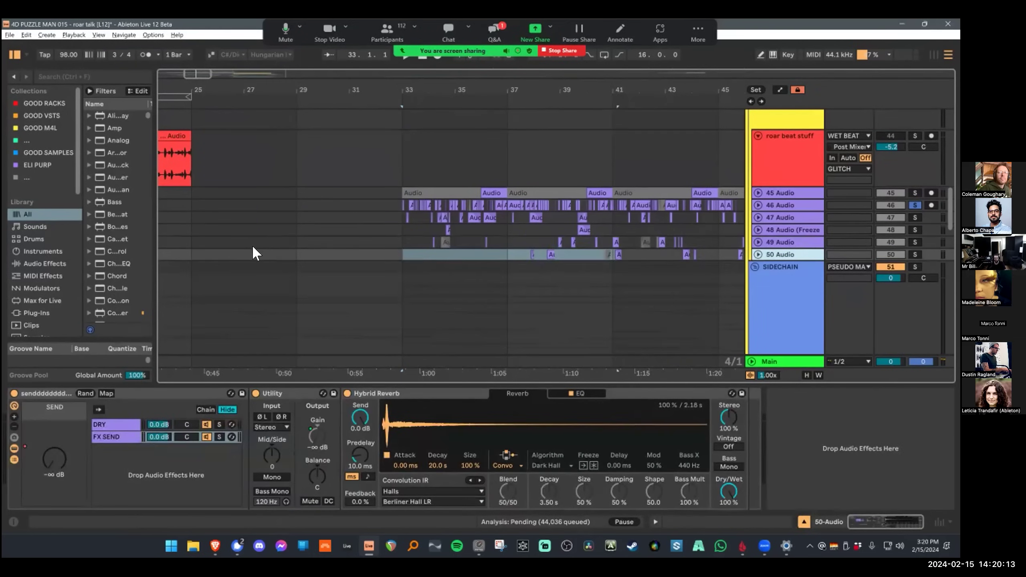
Step: Clear the solo on 46 Audio and solo the DRUMS and GLITCH groups, including WET BEAT and TOPS
{"action": "scroll", "coordinate": [250, 247], "scroll_direction": "up", "scroll_amount": 3}
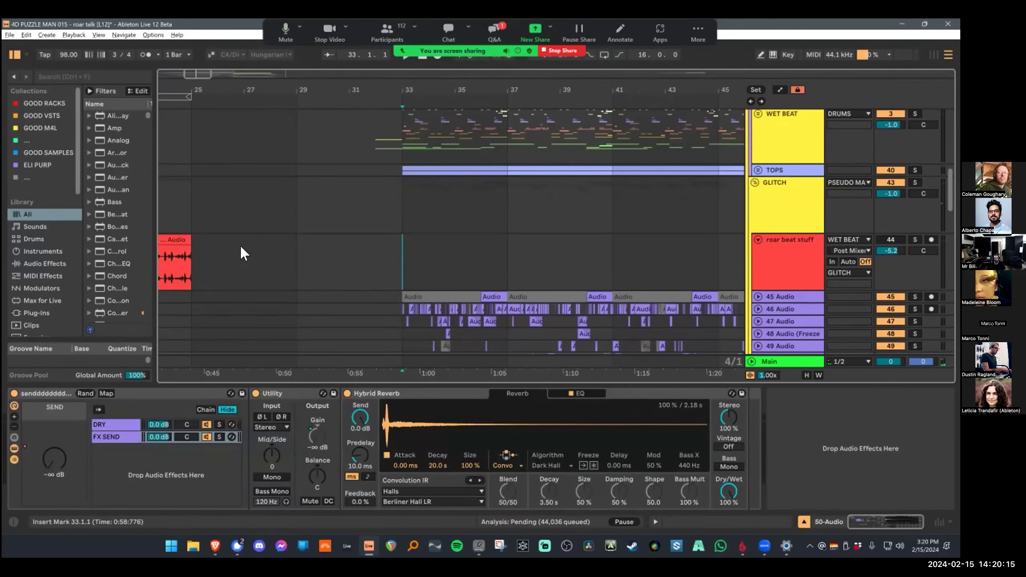
{"action": "key", "text": "Up"}
{"action": "key", "text": "Up"}
{"action": "scroll", "coordinate": [319, 254], "scroll_direction": "up", "scroll_amount": 3}
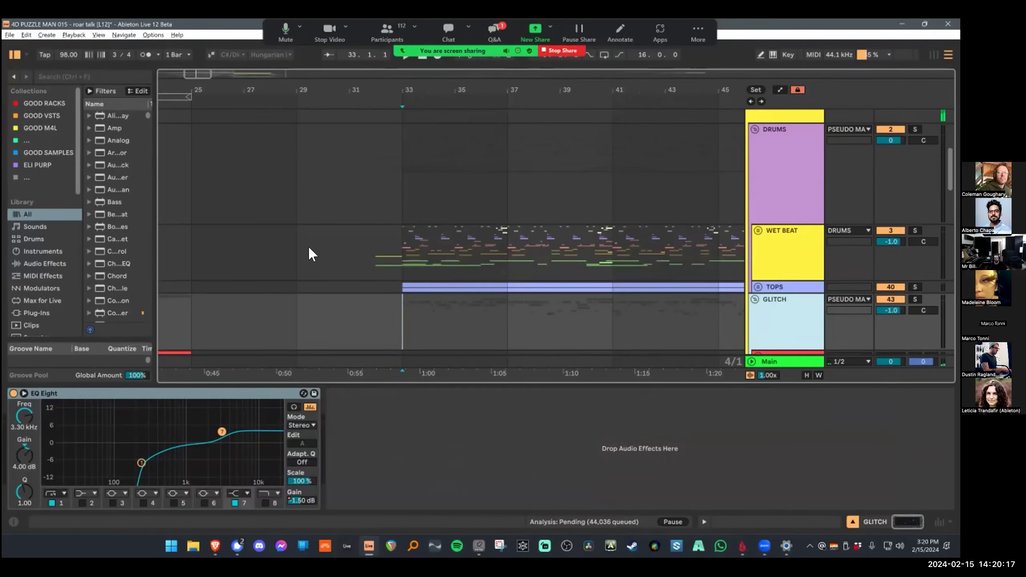
{"action": "key", "text": "shift+Up"}
{"action": "key", "text": "shift+Up"}
{"action": "key", "text": "shift+Up"}
{"action": "key", "text": "s"}
{"action": "scroll", "coordinate": [285, 258], "scroll_direction": "down", "scroll_amount": 3}
{"action": "key", "text": "Down"}
{"action": "key", "text": "Down"}
{"action": "key", "text": "Down"}
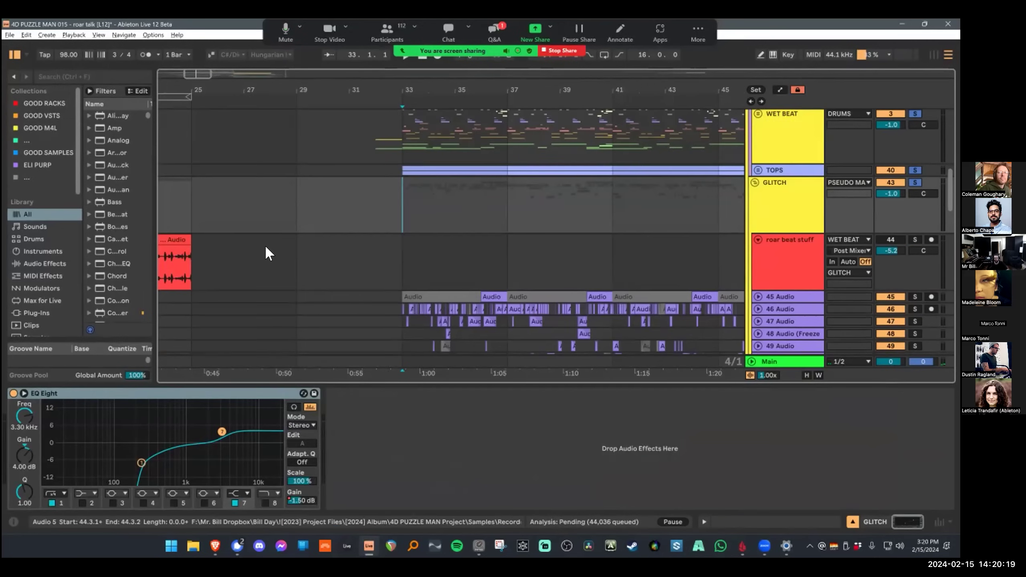
Step: Play the soloed drums and glitches from bar 33, hiding the device view and folding the roar beat stuff track, and stop playback
{"action": "key", "text": "space"}
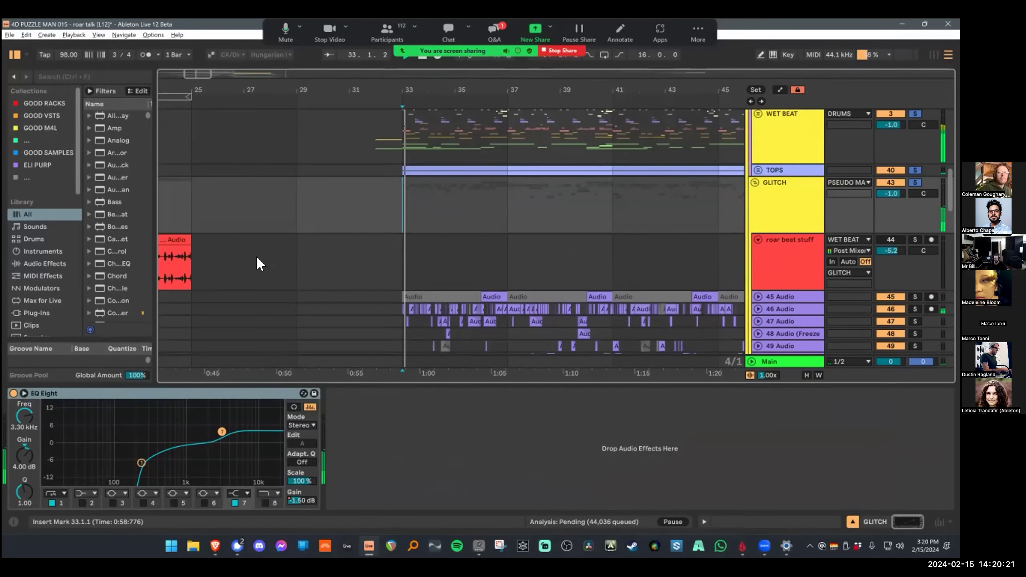
{"action": "key", "text": "ctrl+alt+l"}
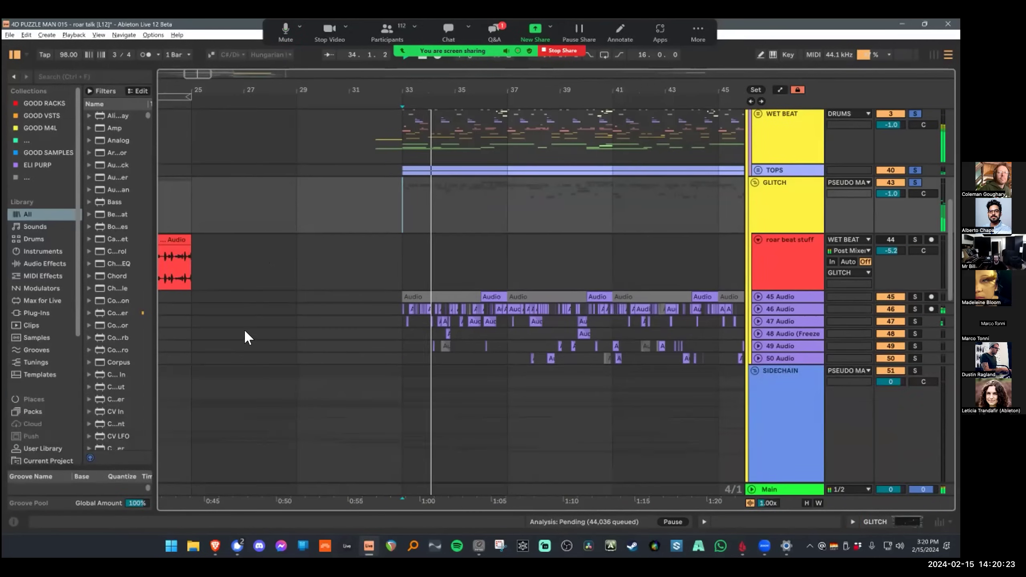
{"action": "key", "text": "alt+u"}
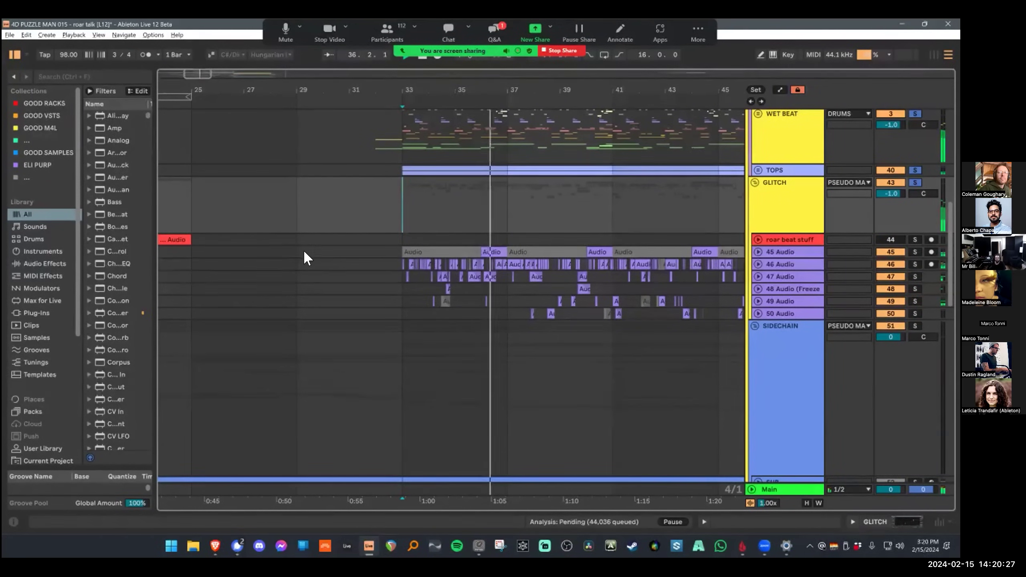
{"action": "scroll", "coordinate": [419, 321], "scroll_direction": "down", "scroll_amount": 3}
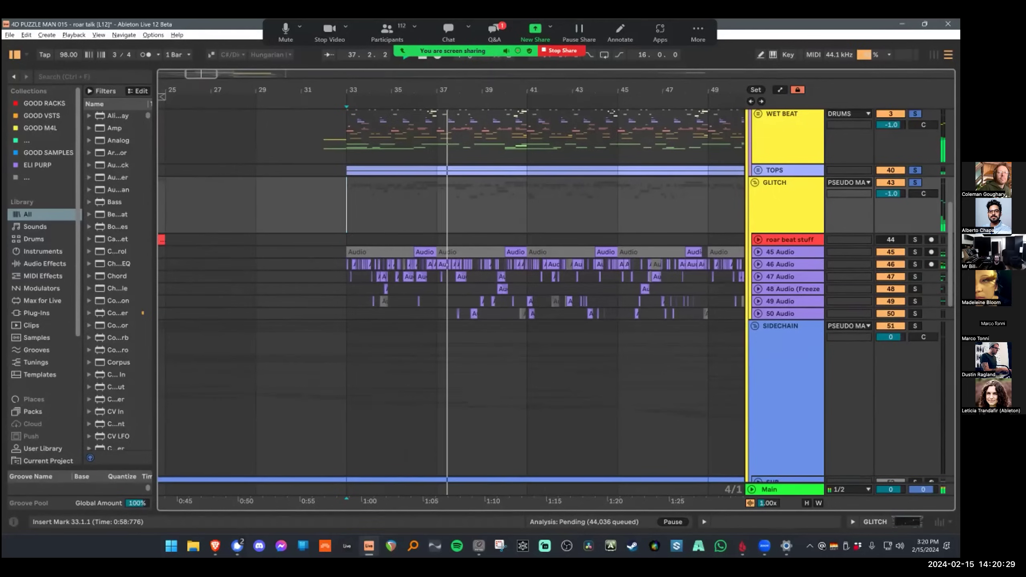
{"action": "key", "text": "space"}
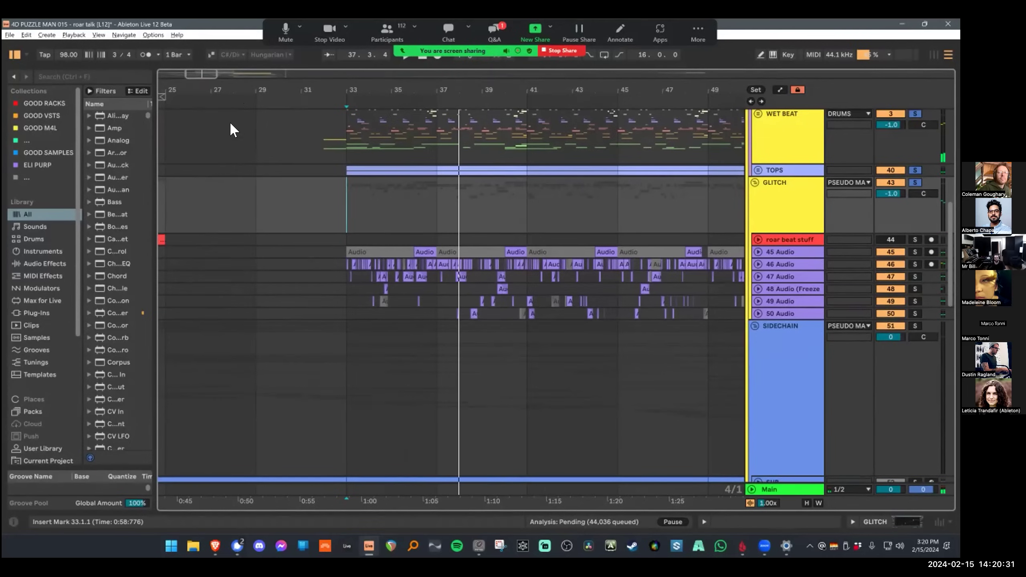
Step: Fold the GLITCH and DRUMS groups and clear their solos
{"action": "left_click", "coordinate": [755, 183]}
{"action": "scroll", "coordinate": [760, 186], "scroll_direction": "up", "scroll_amount": 3}
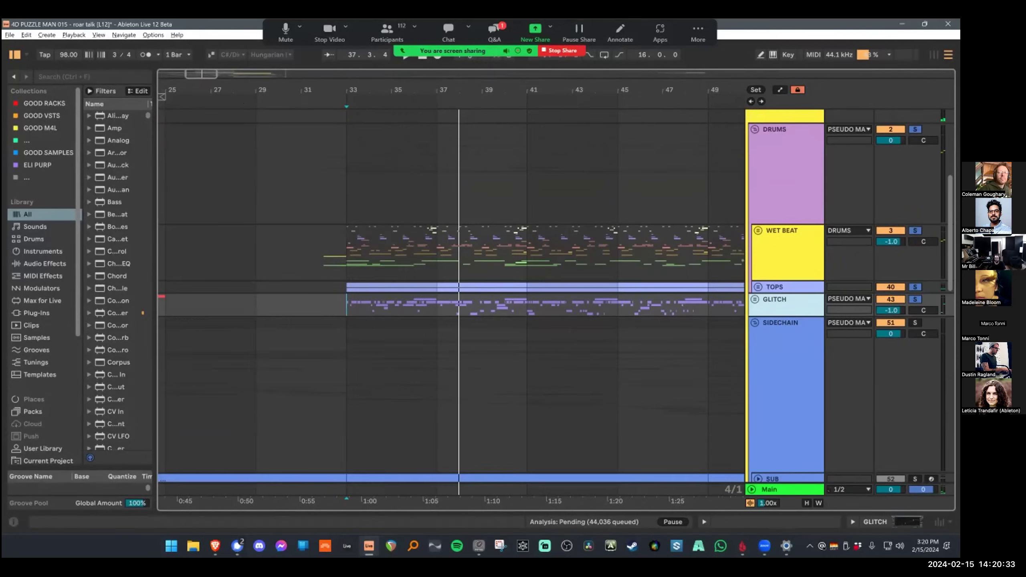
{"action": "left_click", "coordinate": [915, 299]}
{"action": "left_click", "coordinate": [780, 130]}
{"action": "left_click", "coordinate": [754, 130]}
{"action": "scroll", "coordinate": [589, 251], "scroll_direction": "down", "scroll_amount": 3}
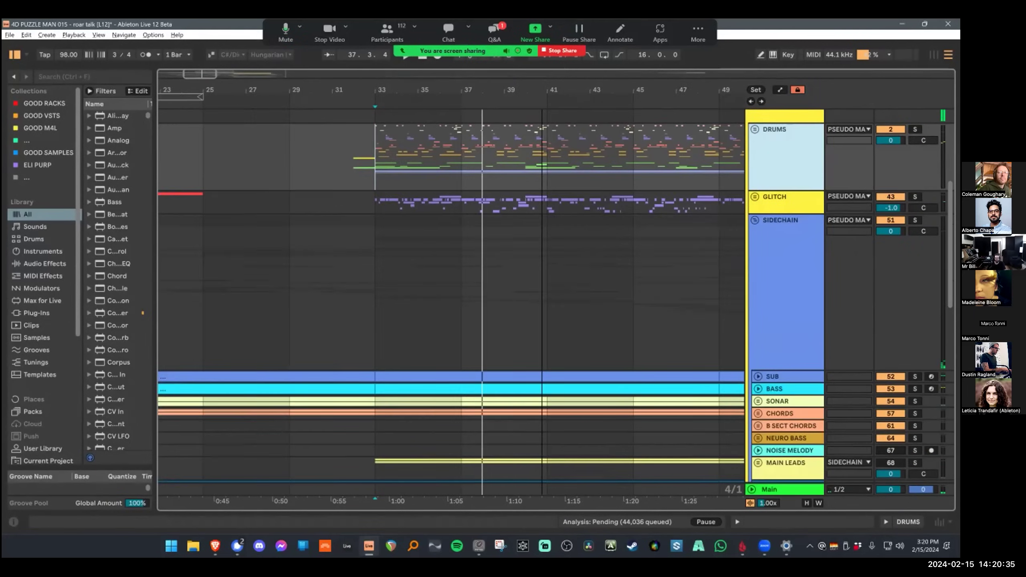
Step: Unfold and solo the roar fdbk mel 1 track and show its device chain
{"action": "scroll", "coordinate": [589, 250], "scroll_direction": "down", "scroll_amount": 5}
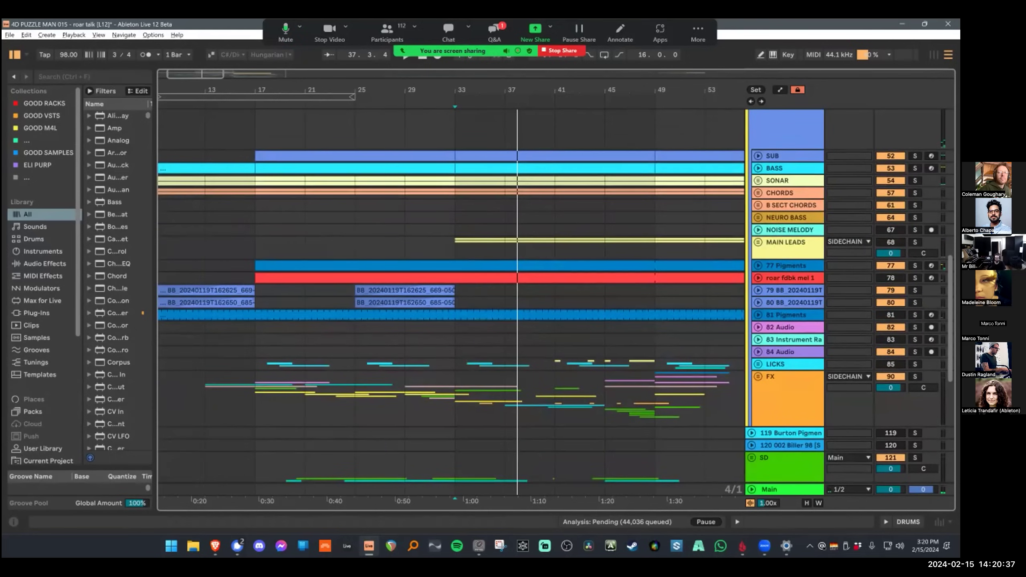
{"action": "left_click", "coordinate": [759, 278]}
{"action": "left_click", "coordinate": [915, 278]}
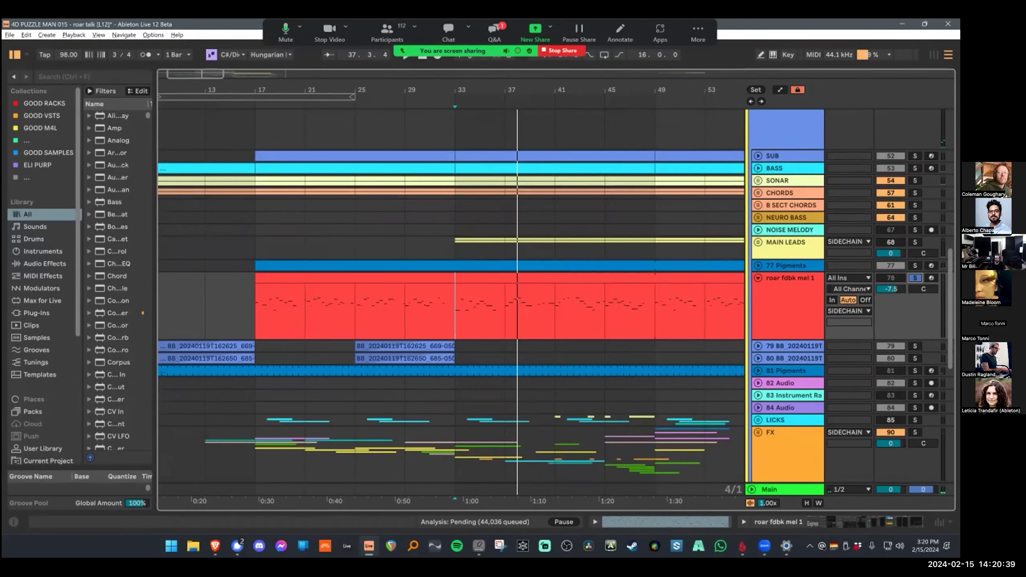
{"action": "double_click", "coordinate": [790, 279]}
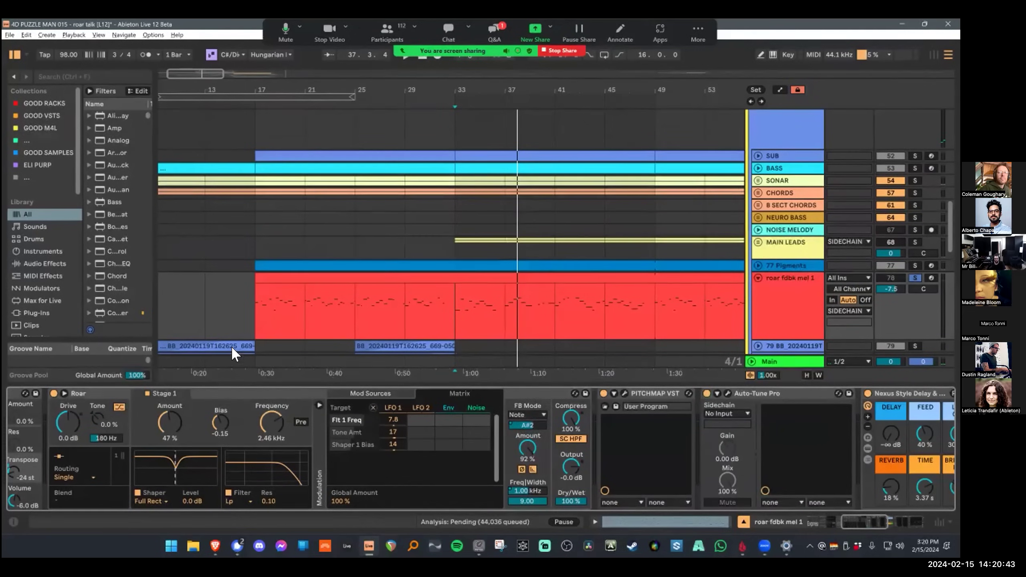
Step: Examine the feedback mode options of Roar on the roar fdbk mel 1 track, keeping Note
{"action": "left_click", "coordinate": [273, 261]}
{"action": "key", "text": "ctrl+alt"}
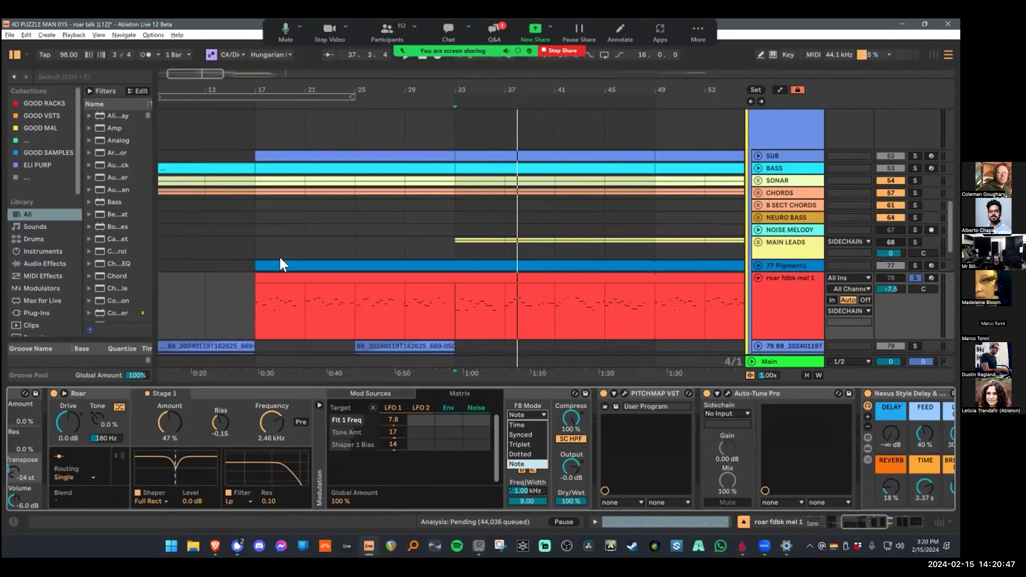
{"action": "left_click", "coordinate": [550, 300]}
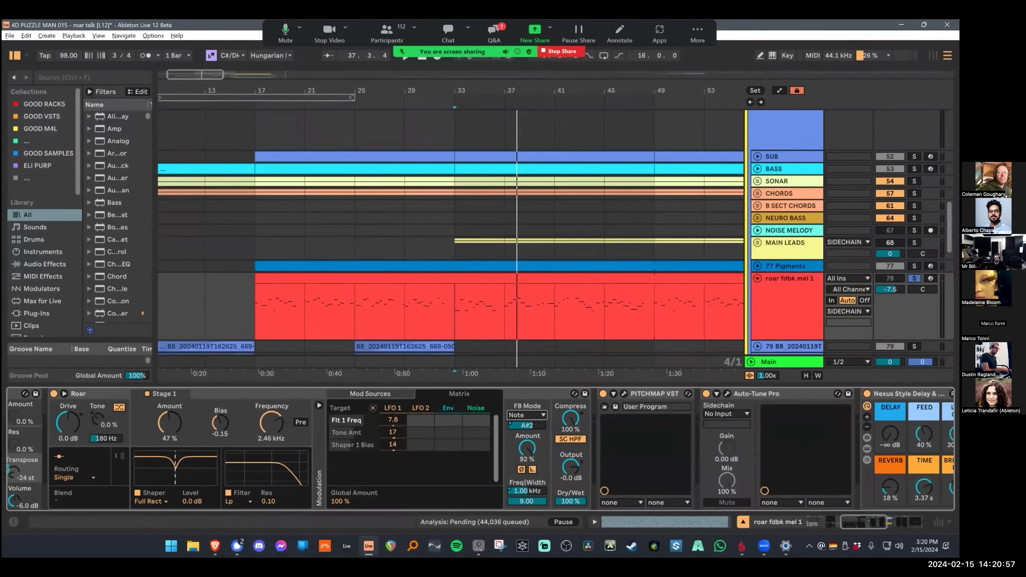
Step: Search the browser for "delay" and insert the Delay effect after Roar on the roar fdbk mel 1 track
{"action": "key", "text": "ctrl+f"}
{"action": "type", "text": "delay"}
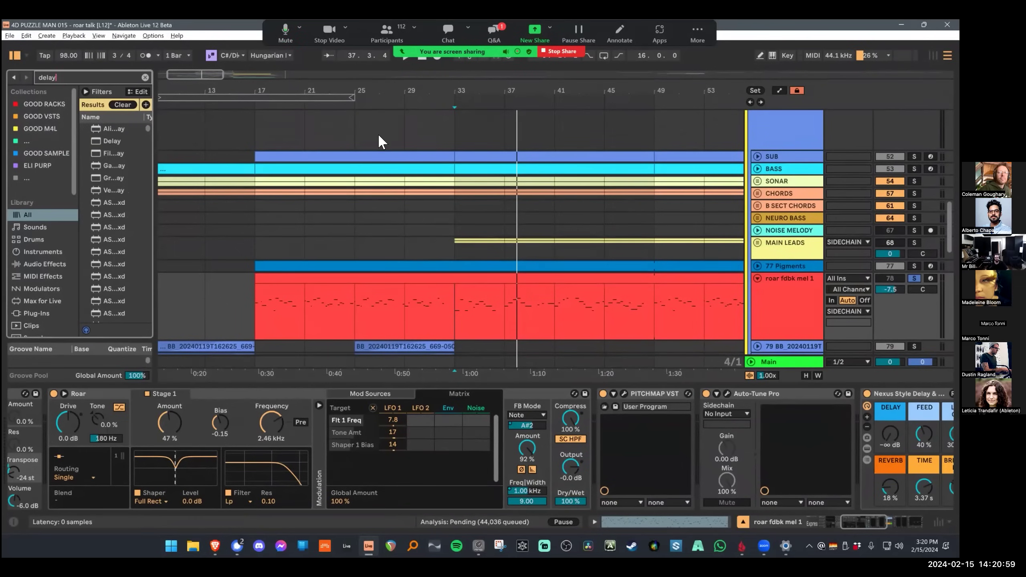
{"action": "key", "text": "Down"}
{"action": "key", "text": "Down"}
{"action": "key", "text": "Return"}
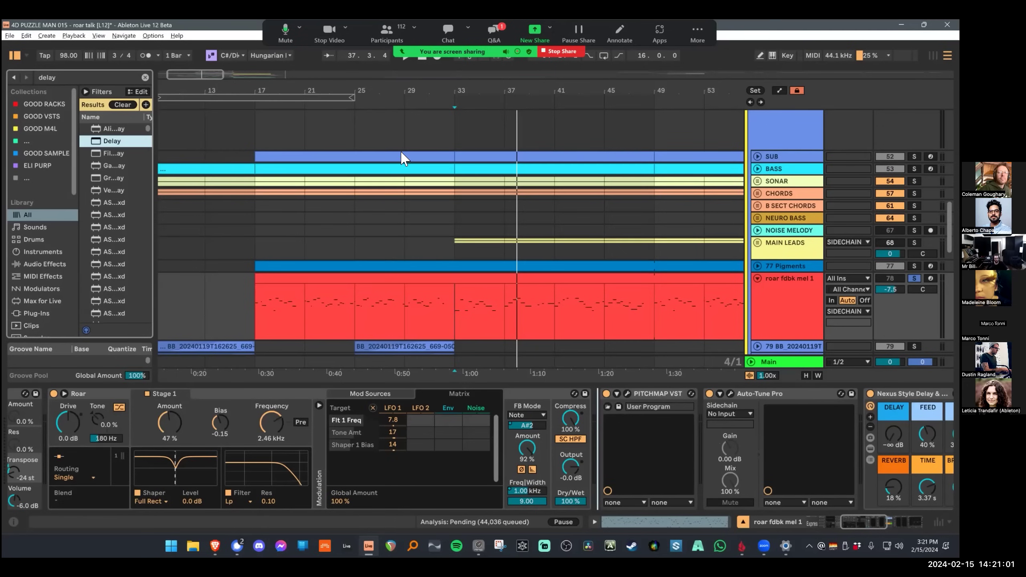
{"action": "key", "text": "Return"}
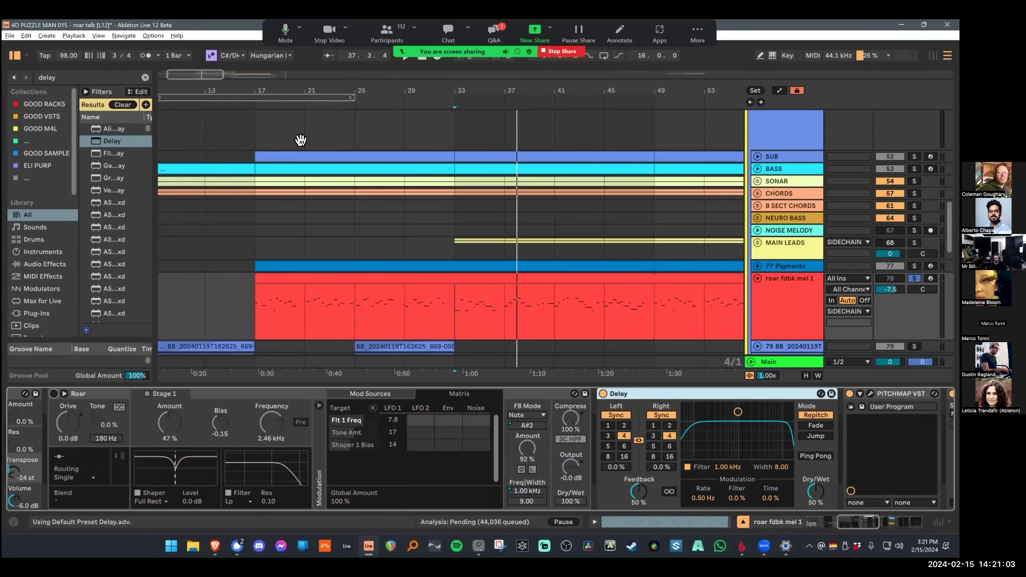
Step: Set the Delay's feedback to 88 %, switch it to unsynced time at 1.67 ms and set dry/wet to 63 %
{"action": "left_click_drag", "start_coordinate": [638, 492], "coordinate": [638, 480]}
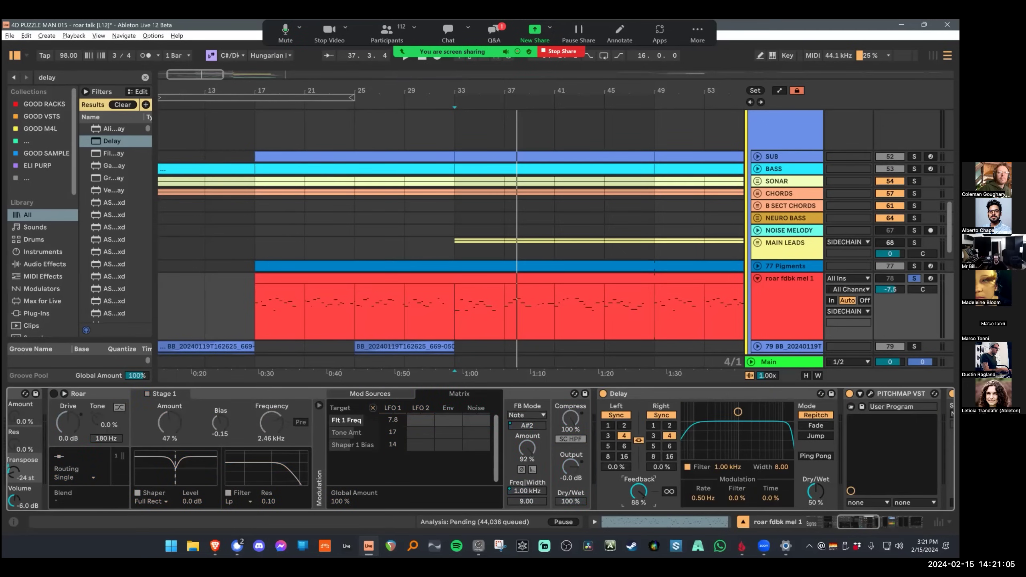
{"action": "left_click", "coordinate": [616, 415]}
{"action": "left_click_drag", "start_coordinate": [616, 438], "coordinate": [616, 436]}
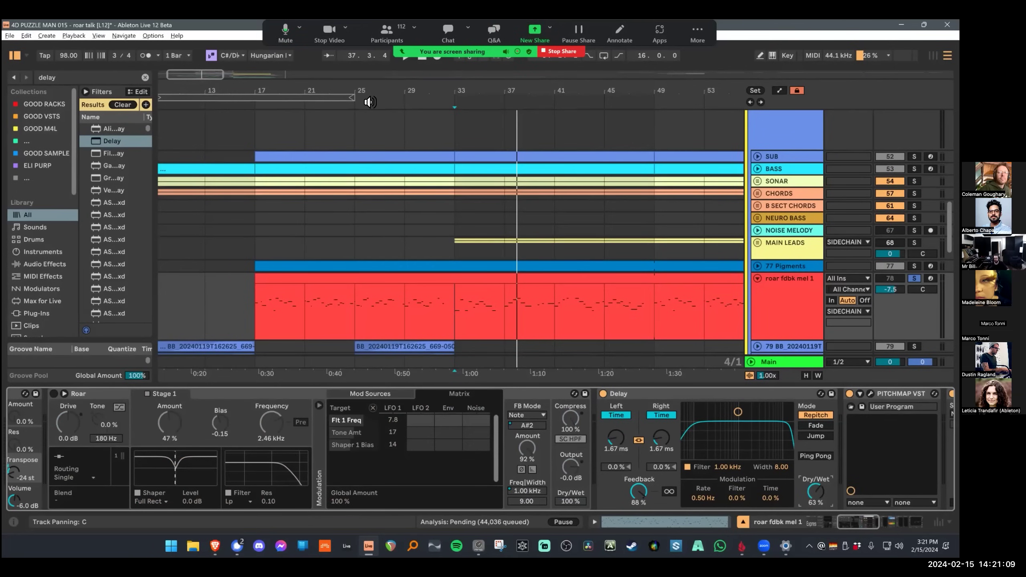
Step: Deactivate Delay and the effects after it on the roar fdbk mel 1 track and play its clip from bar 17
{"action": "key", "text": "alt+1"}
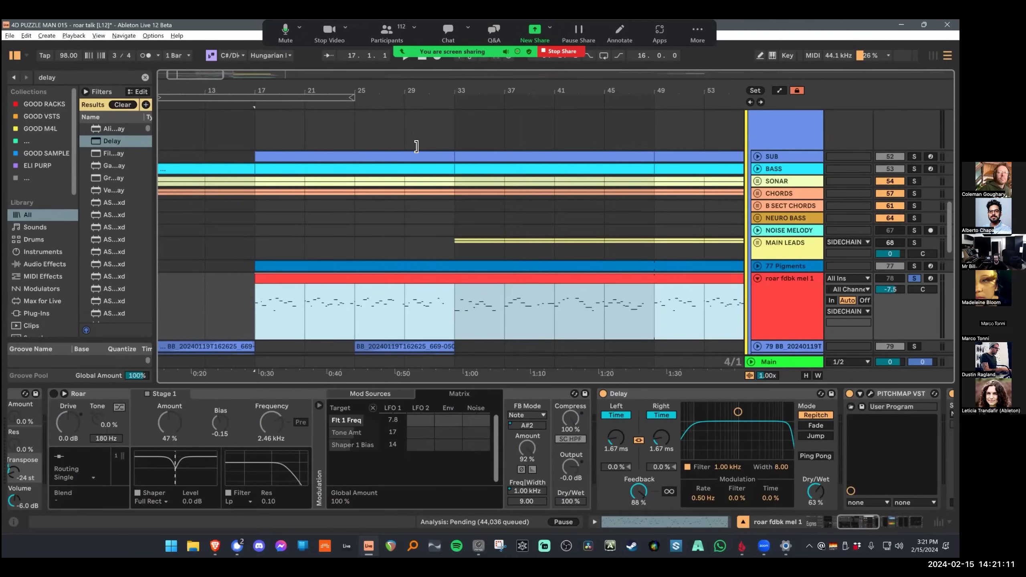
{"action": "key", "text": "alt+4"}
{"action": "scroll", "coordinate": [480, 449], "scroll_direction": "right", "scroll_amount": 10}
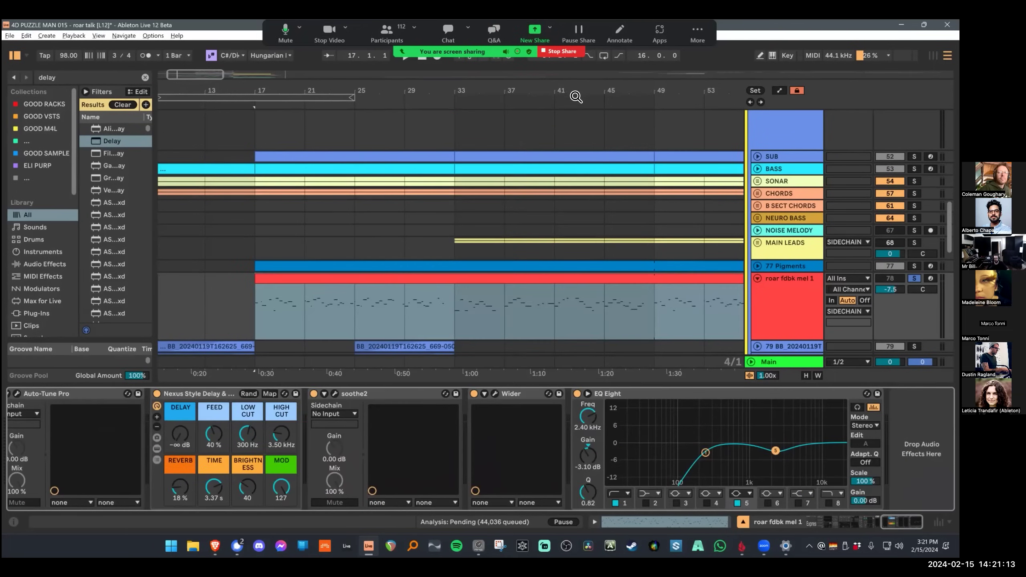
{"action": "key", "text": "ctrl+a"}
{"action": "key", "text": "0"}
{"action": "scroll", "coordinate": [480, 449], "scroll_direction": "left", "scroll_amount": 10}
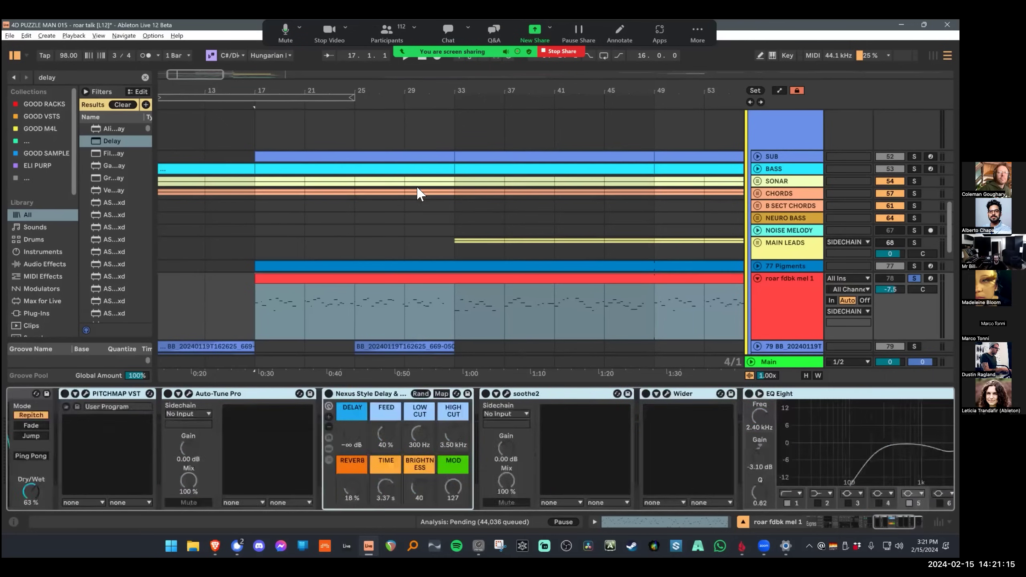
{"action": "left_click", "coordinate": [190, 393]}
{"action": "left_click", "coordinate": [299, 278]}
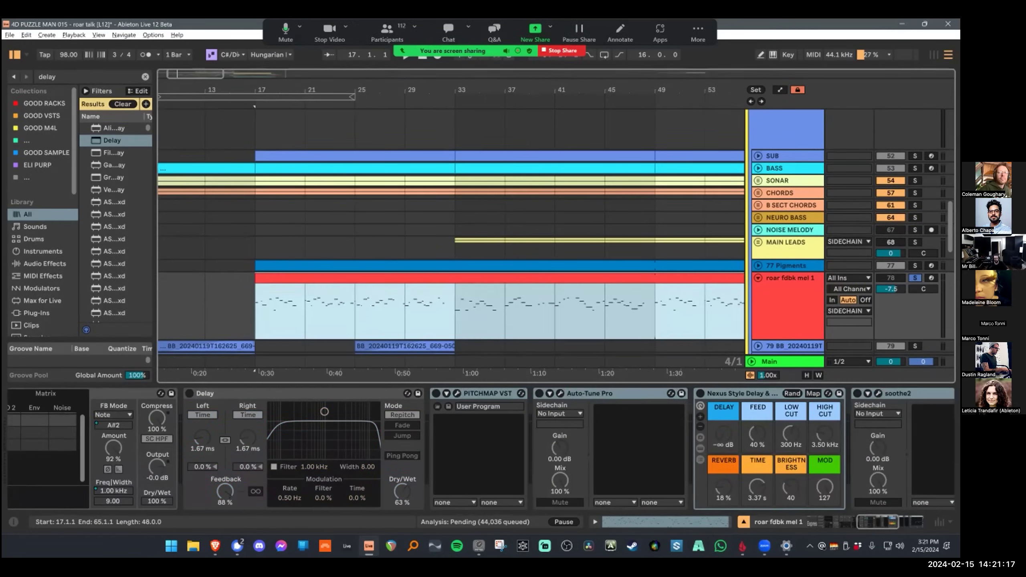
{"action": "key", "text": "space"}
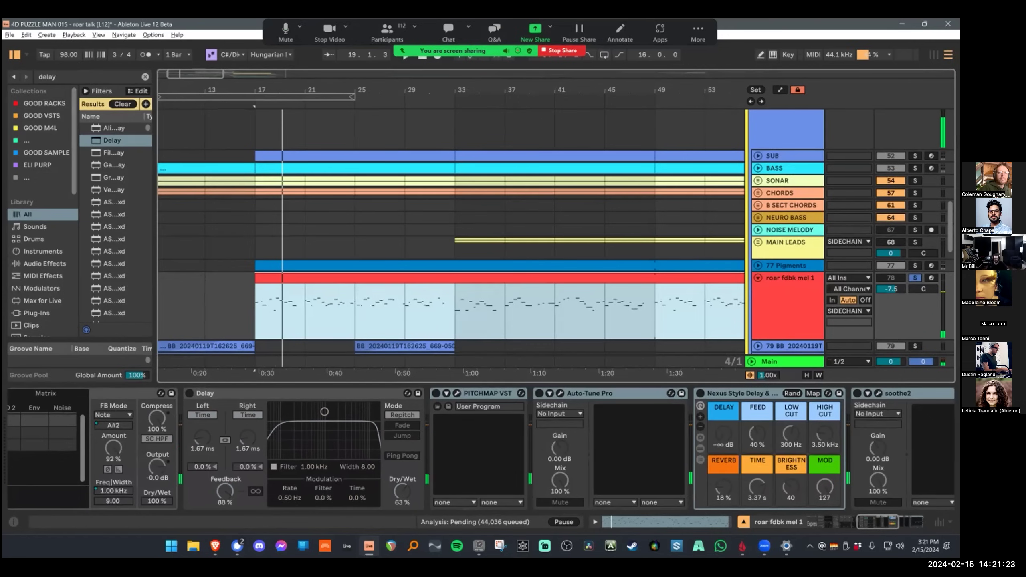
Step: Play the melody with Delay reactivated at 24.4 ms and delete Delay from the roar fdbk mel 1 track
{"action": "key", "text": "ctrl+z"}
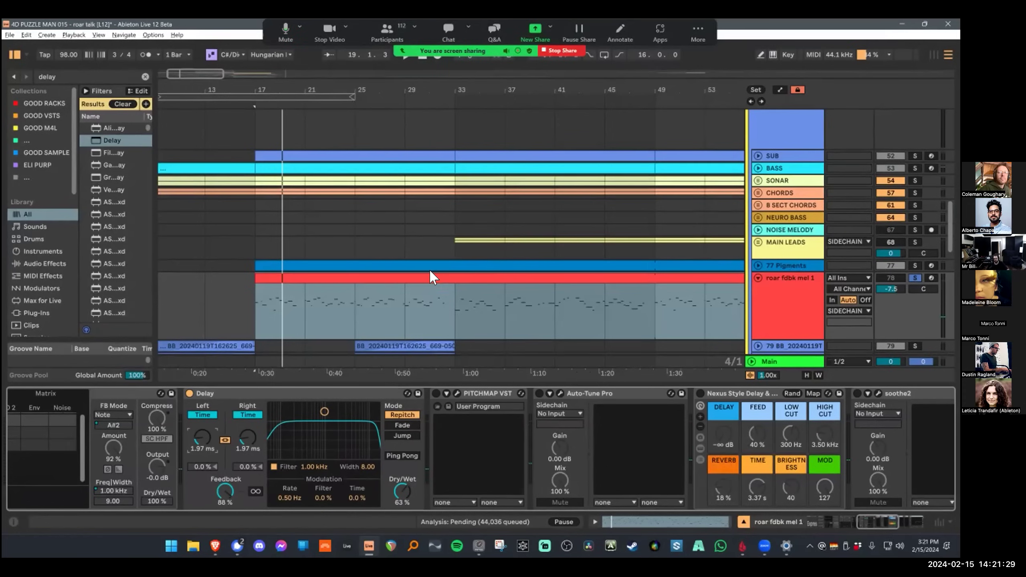
{"action": "key", "text": "space"}
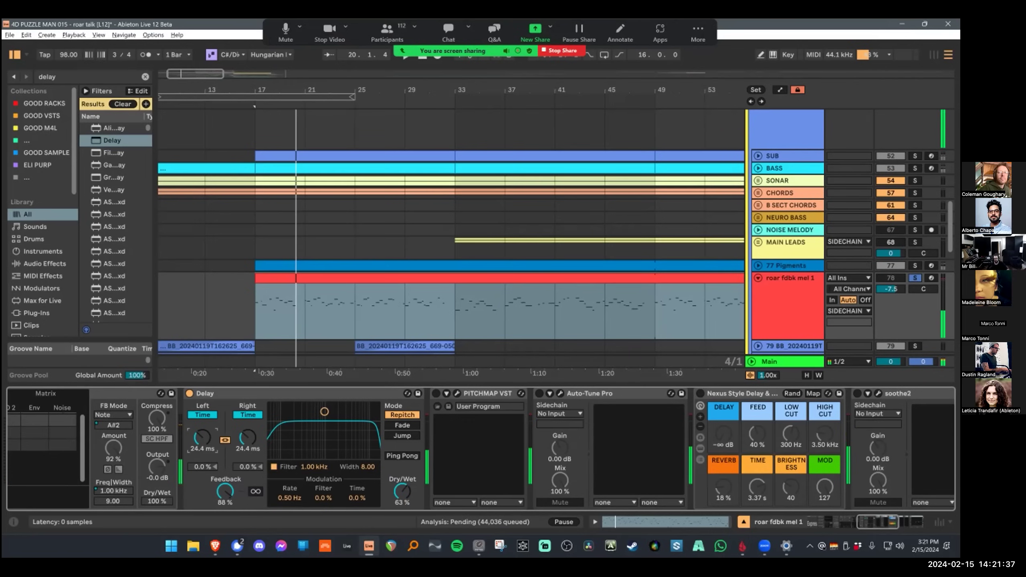
{"action": "left_click", "coordinate": [267, 393]}
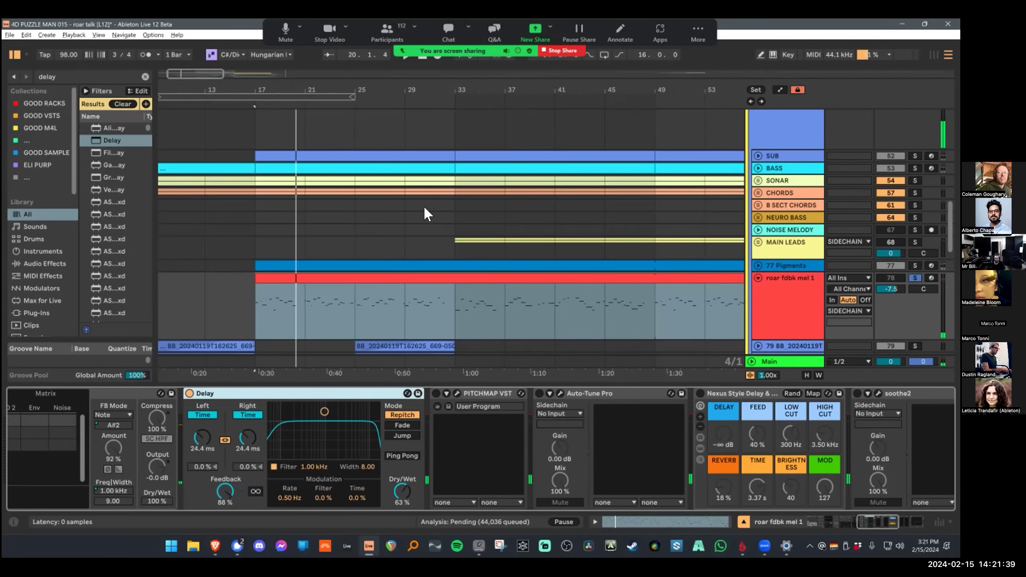
{"action": "key", "text": "Delete"}
Step: Reactivate Roar on the roar fdbk mel 1 track and review its feedback modes, keeping Note
{"action": "scroll", "coordinate": [481, 449], "scroll_direction": "left", "scroll_amount": 6}
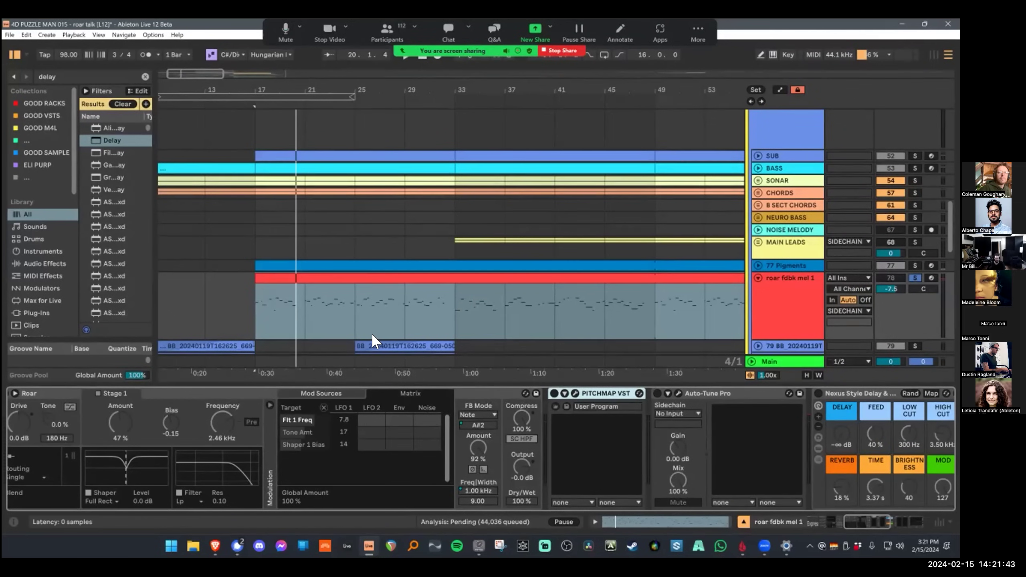
{"action": "left_click", "coordinate": [259, 393]}
{"action": "key", "text": "0"}
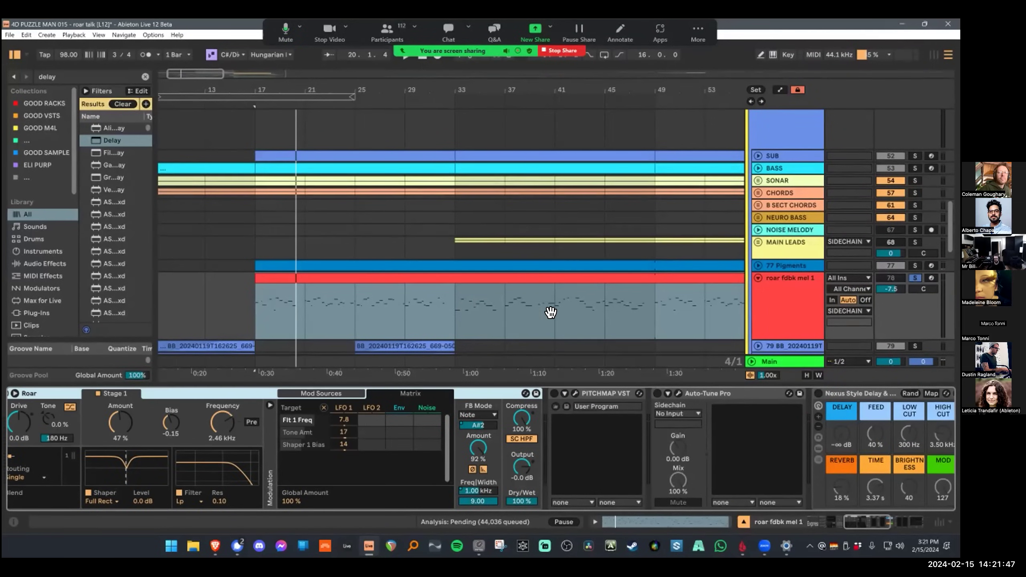
{"action": "left_click", "coordinate": [478, 415]}
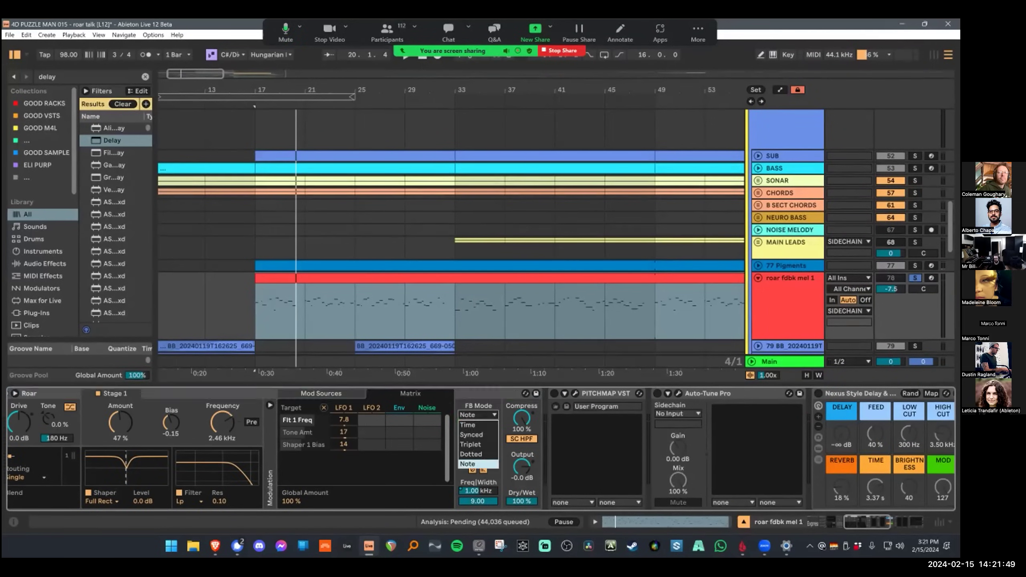
{"action": "key", "text": "Escape"}
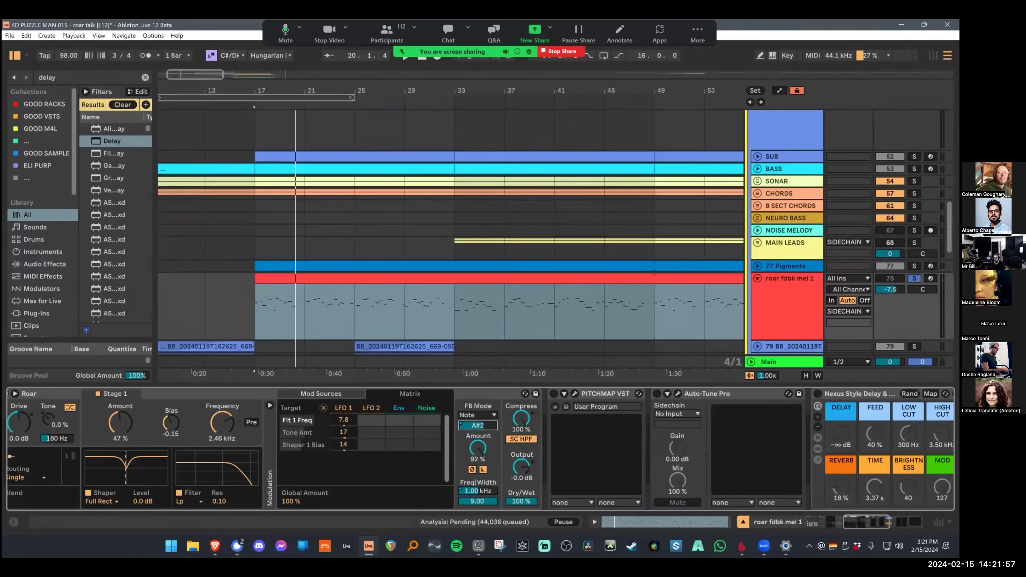
Step: Collapse Operator and examine the modulation source options of Expression Control's Fb Note mapping, keeping Keytrack
{"action": "scroll", "coordinate": [529, 448], "scroll_direction": "left", "scroll_amount": 10}
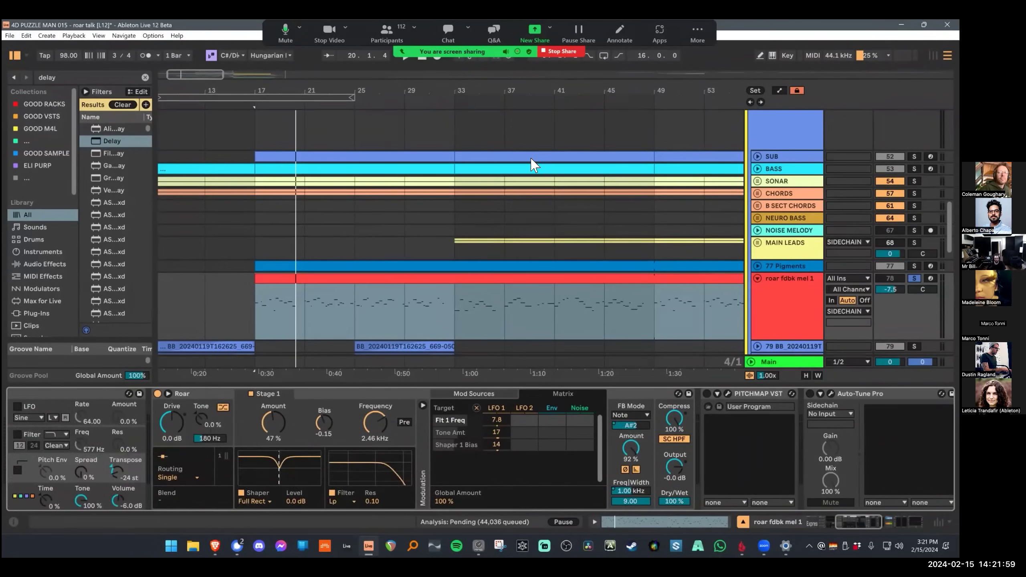
{"action": "double_click", "coordinate": [280, 393]}
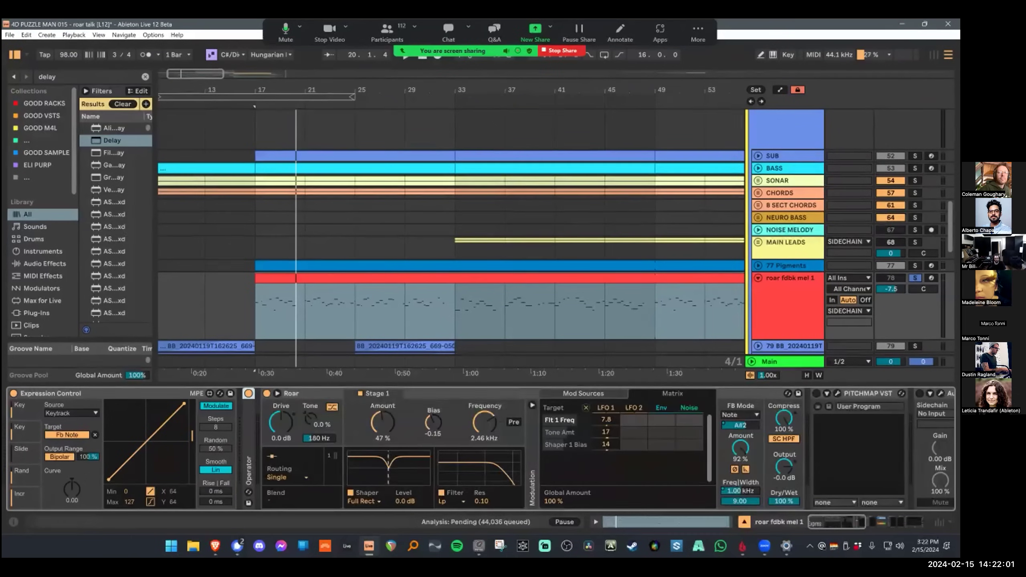
{"action": "left_click", "coordinate": [134, 393]}
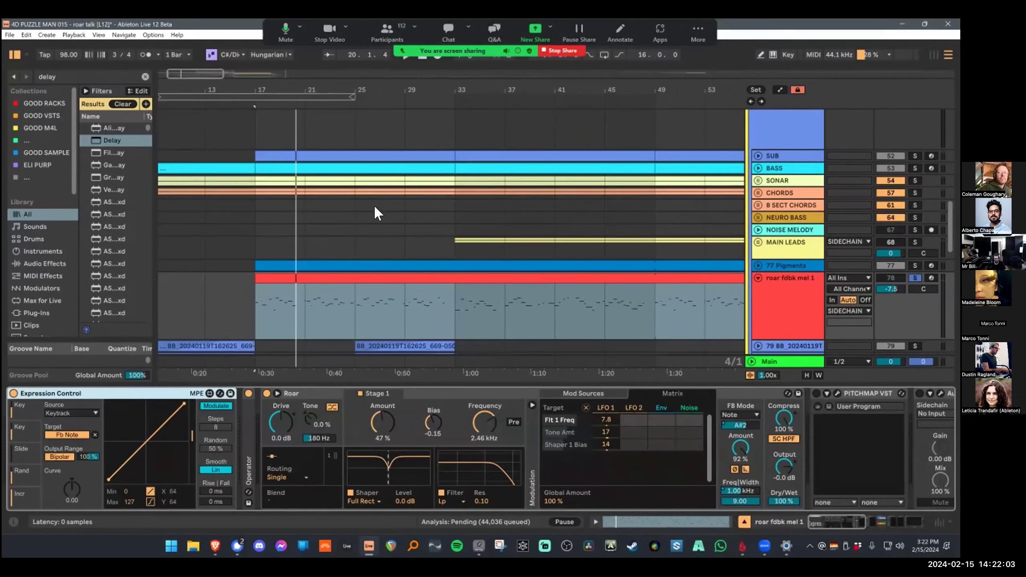
{"action": "left_click", "coordinate": [71, 414]}
{"action": "left_click", "coordinate": [72, 413]}
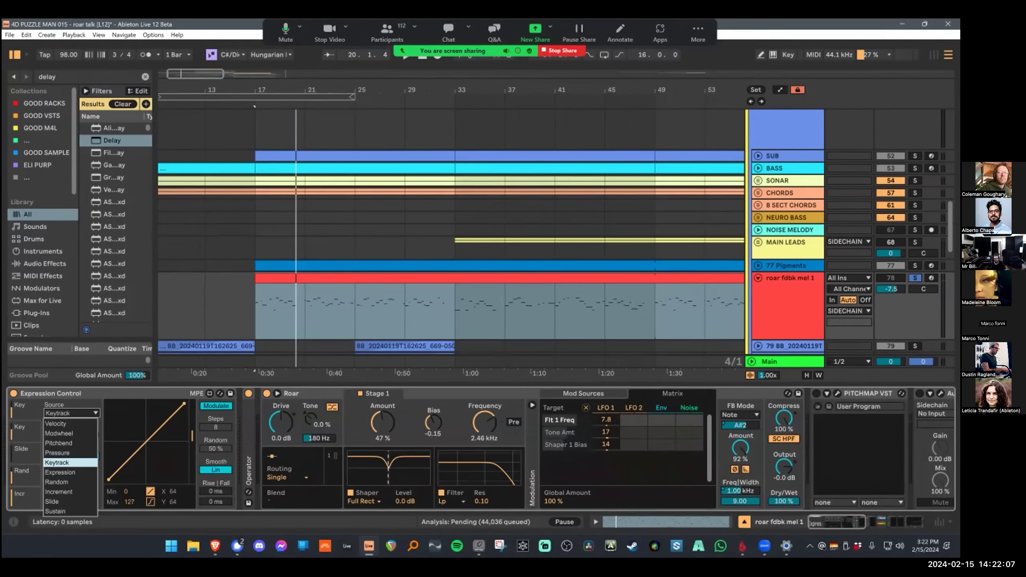
{"action": "key", "text": "Escape"}
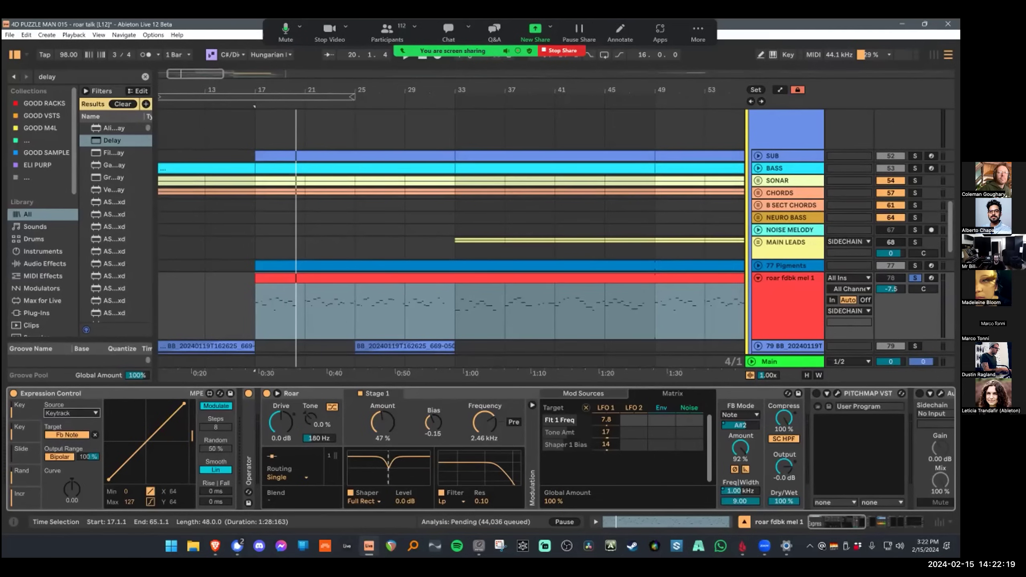
Step: Deactivate Roar, play the clip from bar 17 with Operator alone and lower the track volume to -9.8 dB
{"action": "left_click", "coordinate": [267, 393]}
{"action": "double_click", "coordinate": [249, 421]}
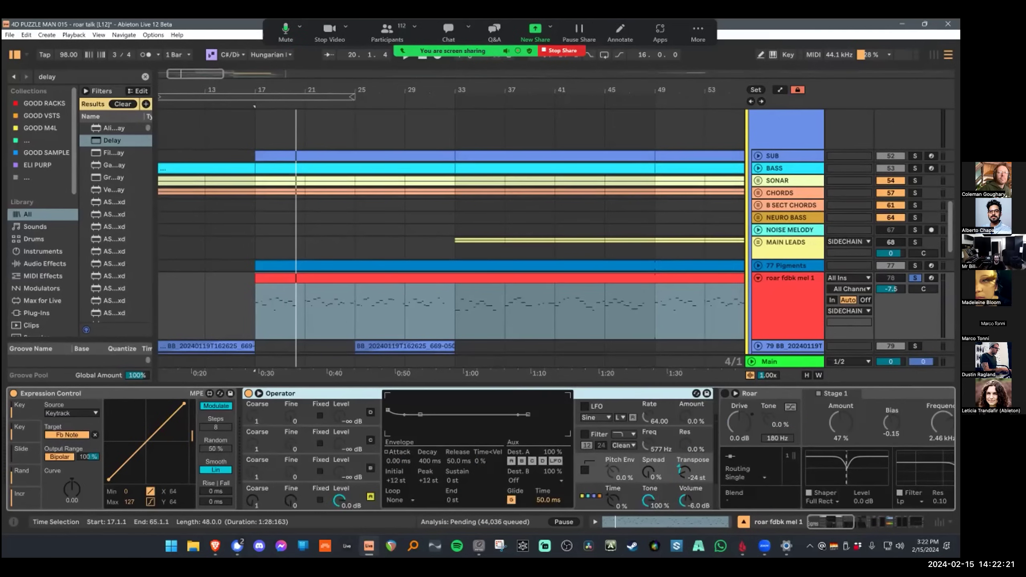
{"action": "left_click", "coordinate": [283, 278]}
{"action": "key", "text": "space"}
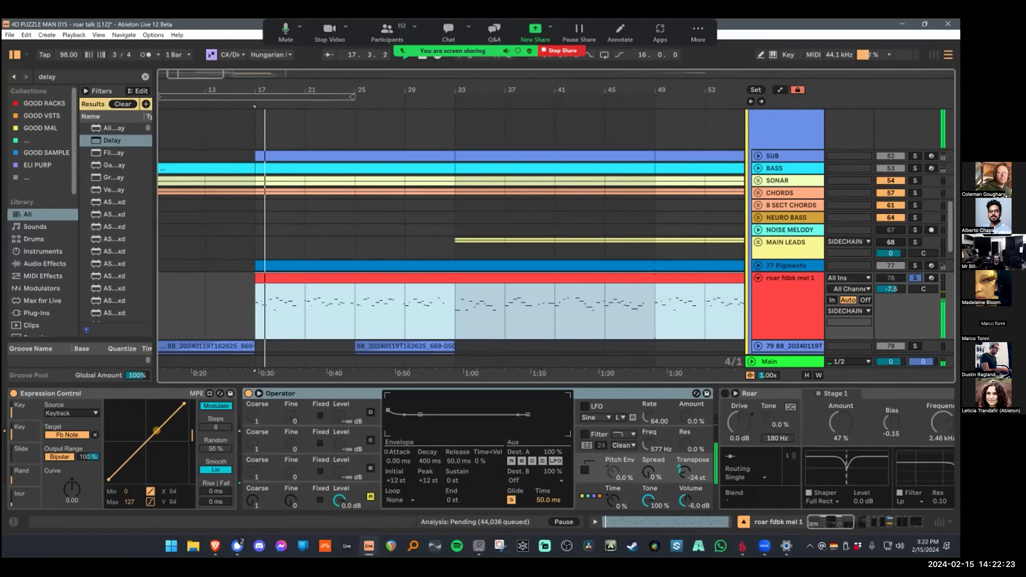
{"action": "left_click_drag", "start_coordinate": [890, 289], "coordinate": [891, 302]}
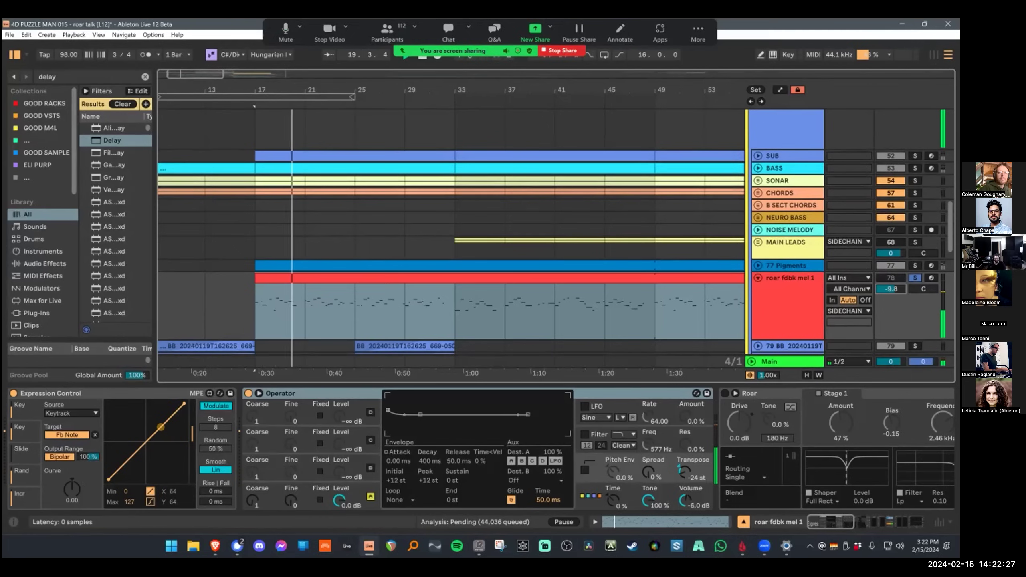
Step: Collapse Operator, reactivate Roar and play the roar fdbk mel 1 clip from bar 17
{"action": "double_click", "coordinate": [280, 393]}
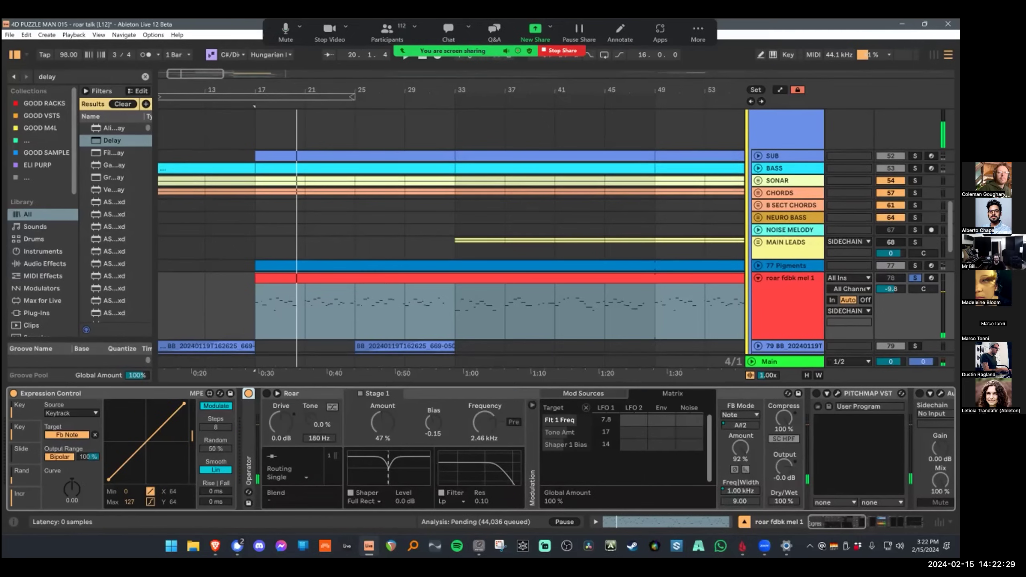
{"action": "left_click", "coordinate": [267, 393]}
{"action": "scroll", "coordinate": [481, 449], "scroll_direction": "right", "scroll_amount": 2}
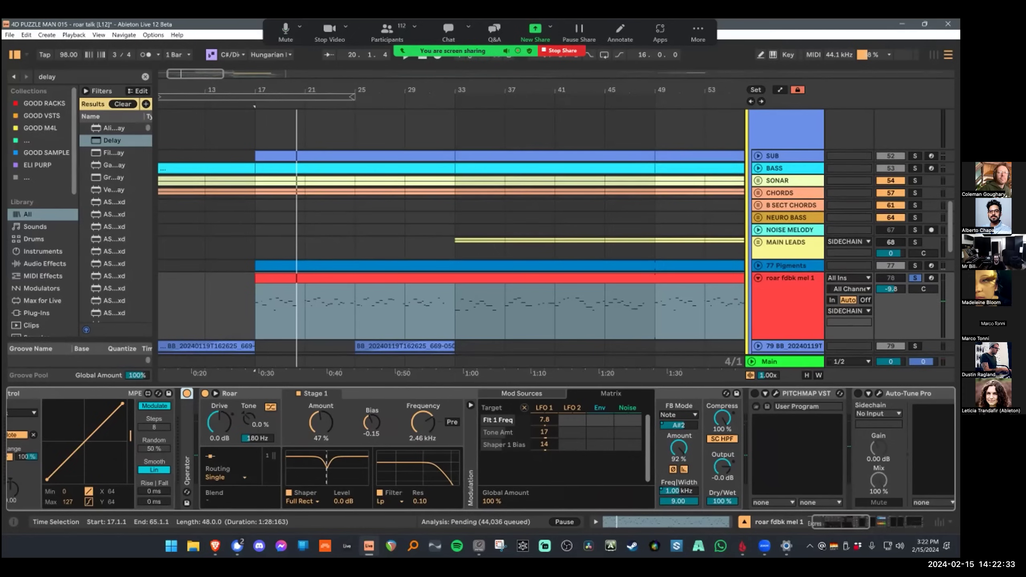
{"action": "left_click", "coordinate": [480, 278]}
{"action": "key", "text": "space"}
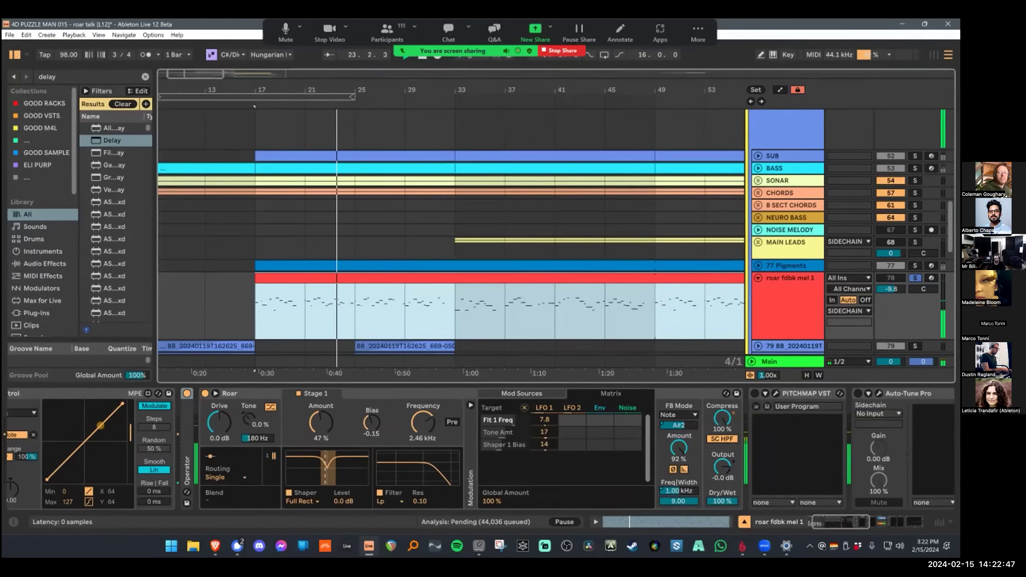
{"action": "scroll", "coordinate": [481, 449], "scroll_direction": "left", "scroll_amount": 2}
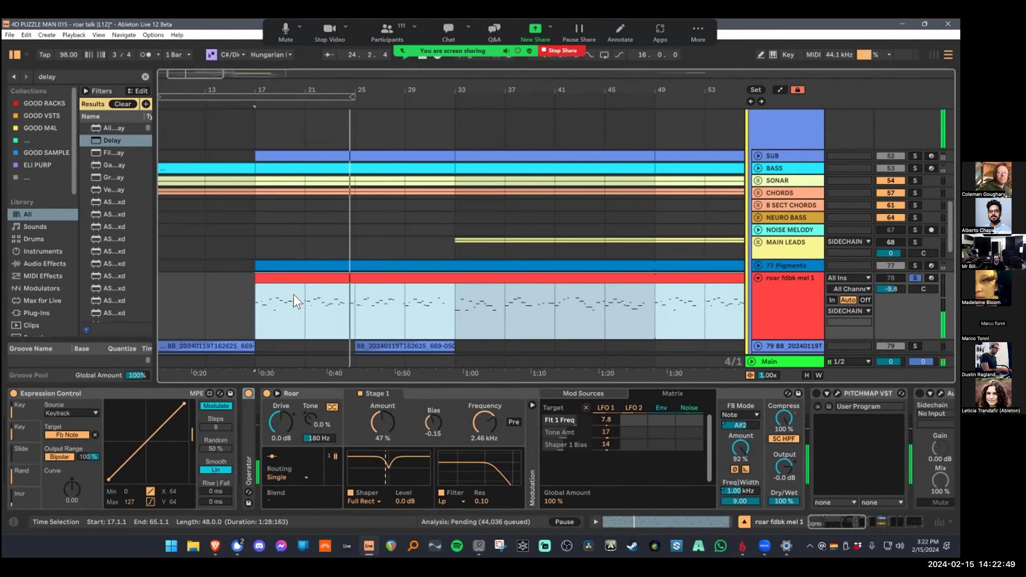
{"action": "left_click", "coordinate": [295, 285]}
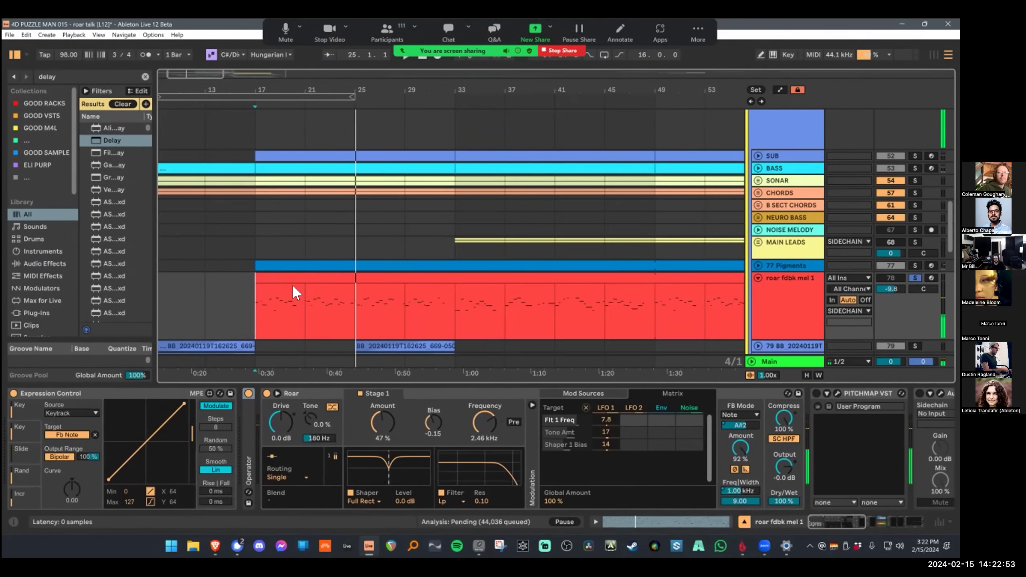
Step: Play the clip from bar 17 with Operator and Roar deactivated, and reactivate only Operator
{"action": "left_click", "coordinate": [266, 394]}
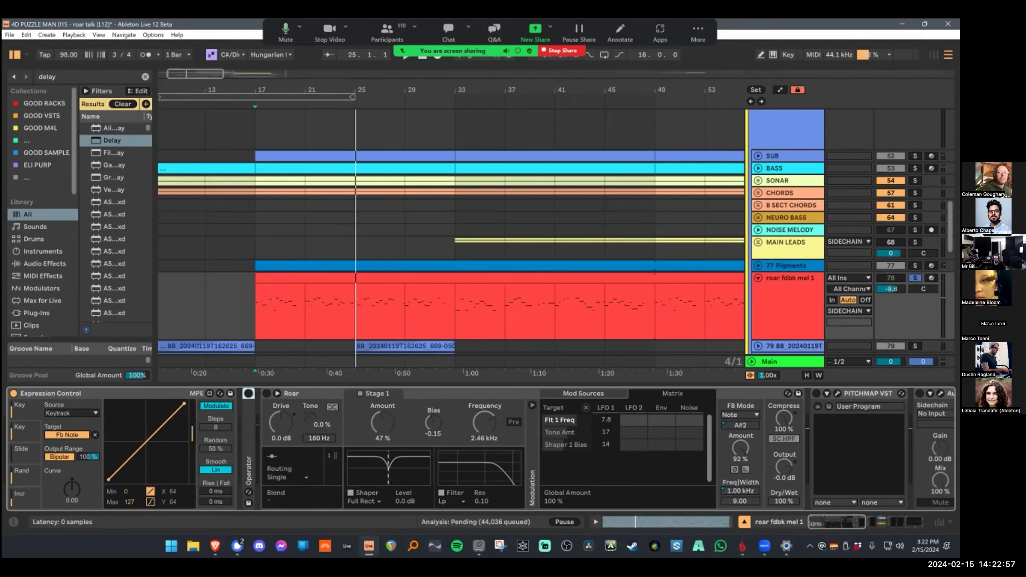
{"action": "left_click", "coordinate": [255, 319]}
{"action": "key", "text": "space"}
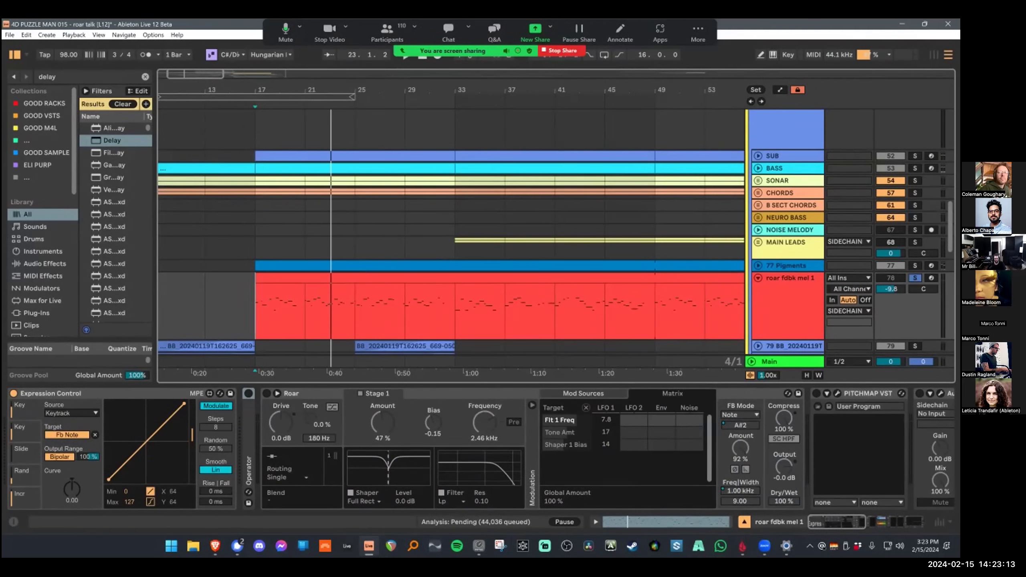
{"action": "left_click", "coordinate": [248, 393]}
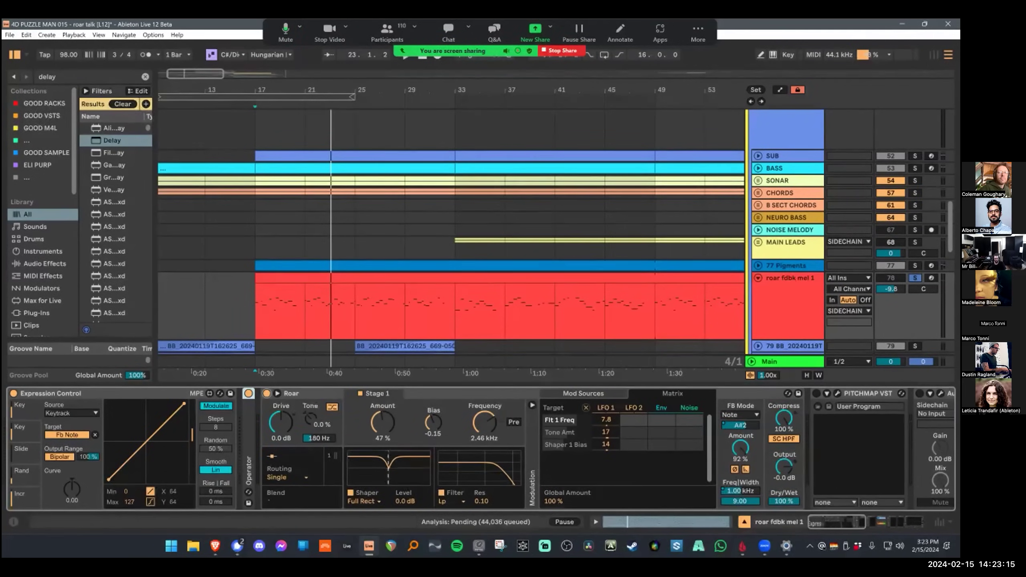
{"action": "left_click", "coordinate": [284, 278]}
{"action": "left_click", "coordinate": [266, 394]}
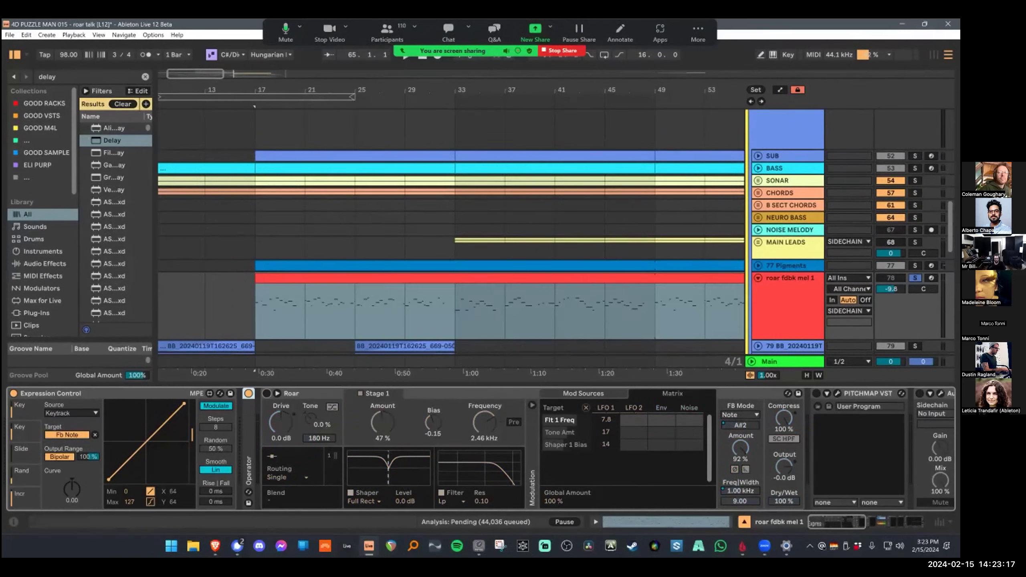
Step: Transpose all notes of the roar fdbk mel 1 clip down two octaves and play it without Roar
{"action": "double_click", "coordinate": [285, 278]}
{"action": "left_click", "coordinate": [354, 440]}
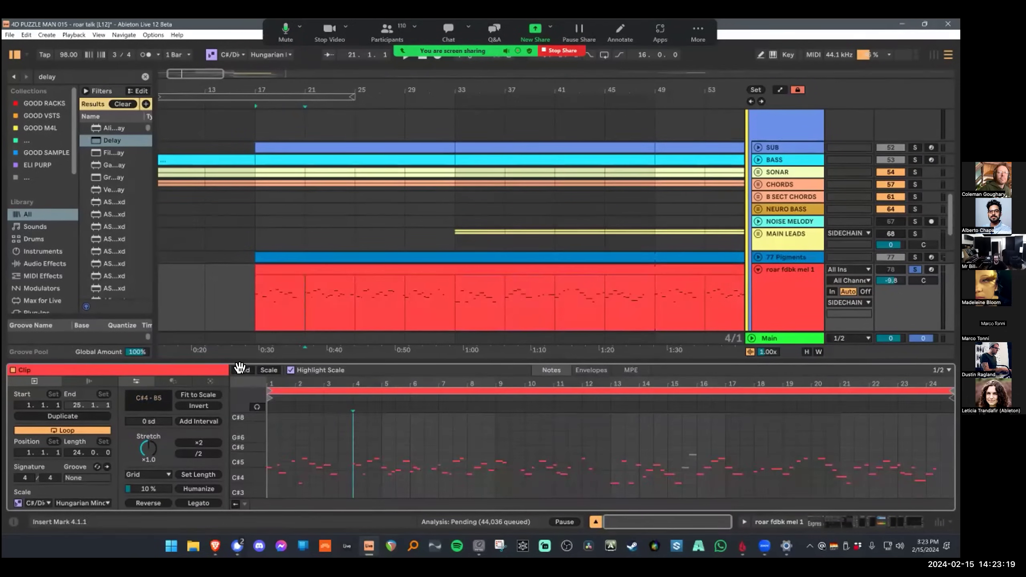
{"action": "key", "text": "ctrl+a"}
{"action": "key", "text": "shift+Down"}
{"action": "key", "text": "shift+Down"}
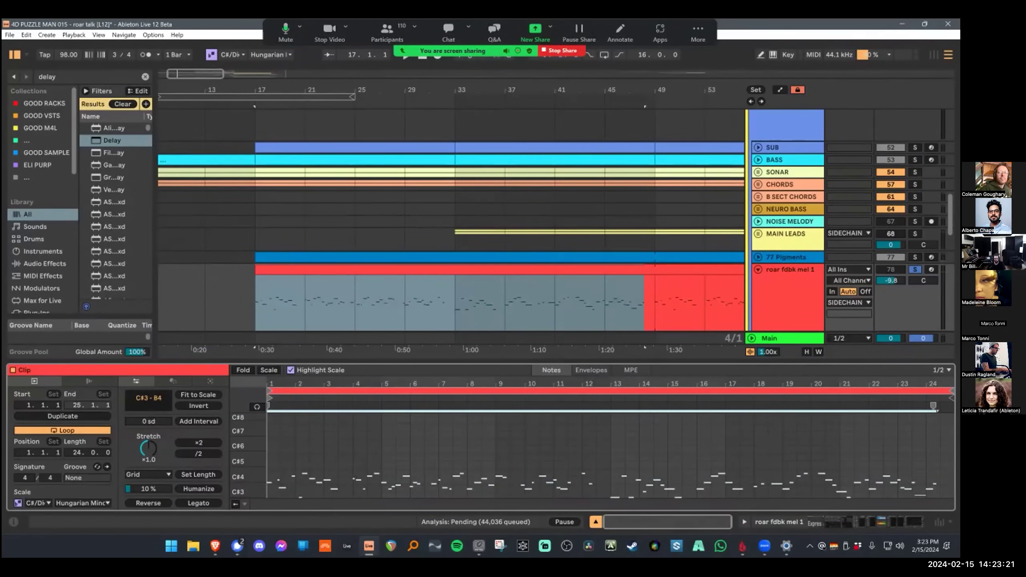
{"action": "double_click", "coordinate": [787, 283]}
{"action": "key", "text": "space"}
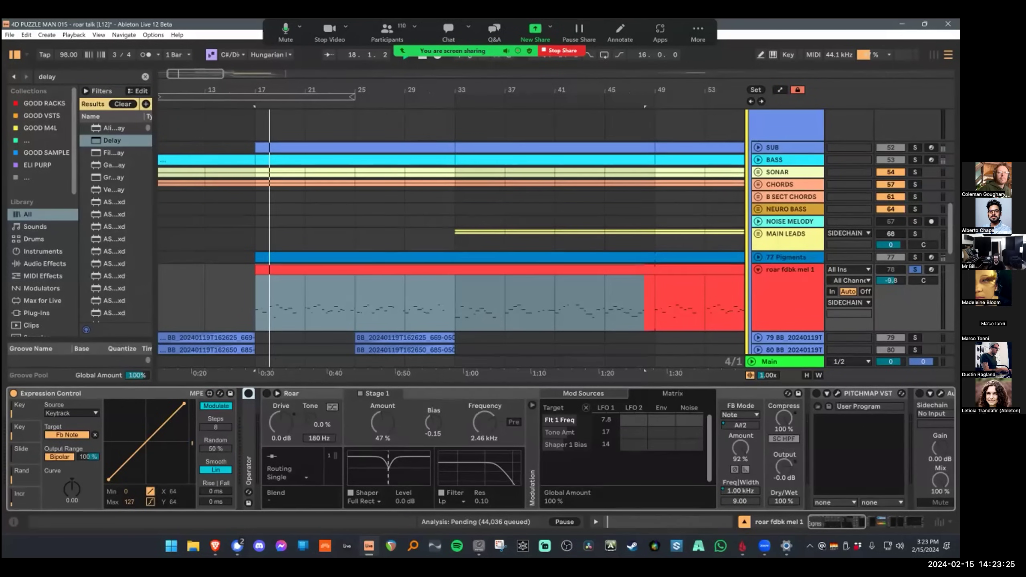
Step: Transpose all notes of the roar fdbk mel 1 clip back up two octaves
{"action": "double_click", "coordinate": [500, 270]}
{"action": "left_click", "coordinate": [323, 448]}
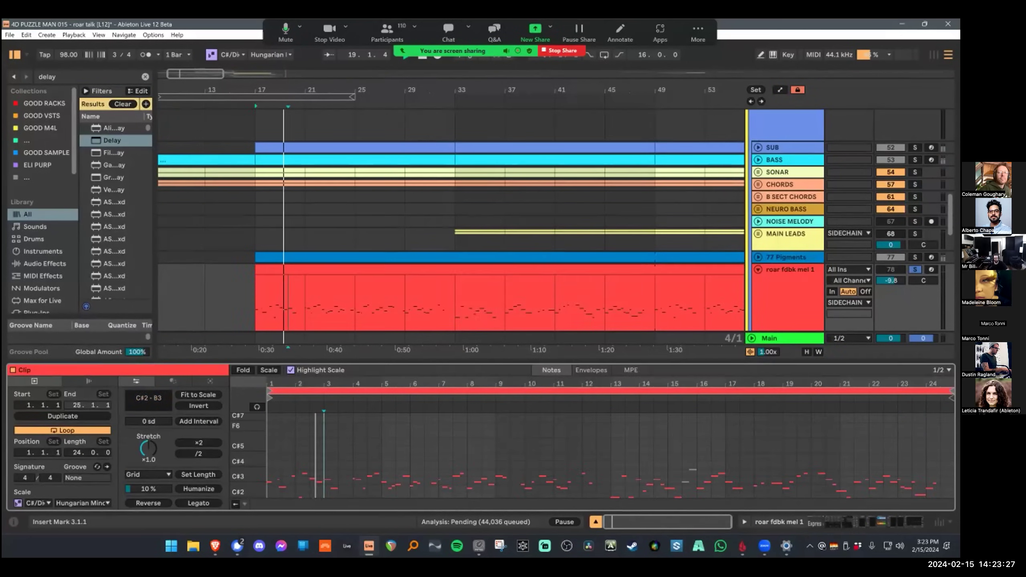
{"action": "key", "text": "ctrl+a"}
{"action": "key", "text": "shift+Up"}
{"action": "key", "text": "shift+Up"}
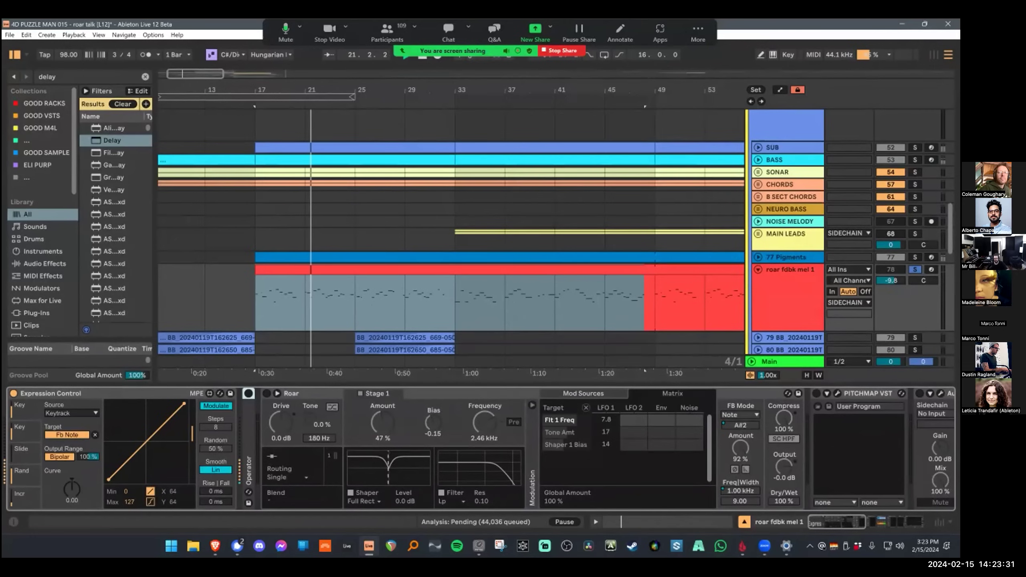
Step: Transpose all notes of the roar fdbk mel 1 clip down three octaves, to the range C#1 to B2
{"action": "left_click", "coordinate": [388, 270]}
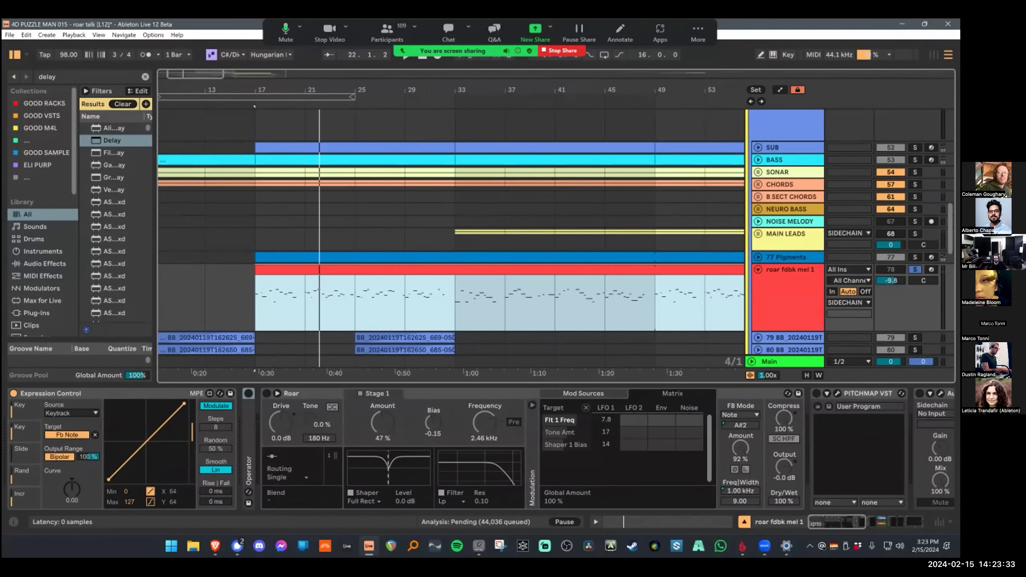
{"action": "double_click", "coordinate": [388, 270]}
{"action": "double_click", "coordinate": [331, 474]}
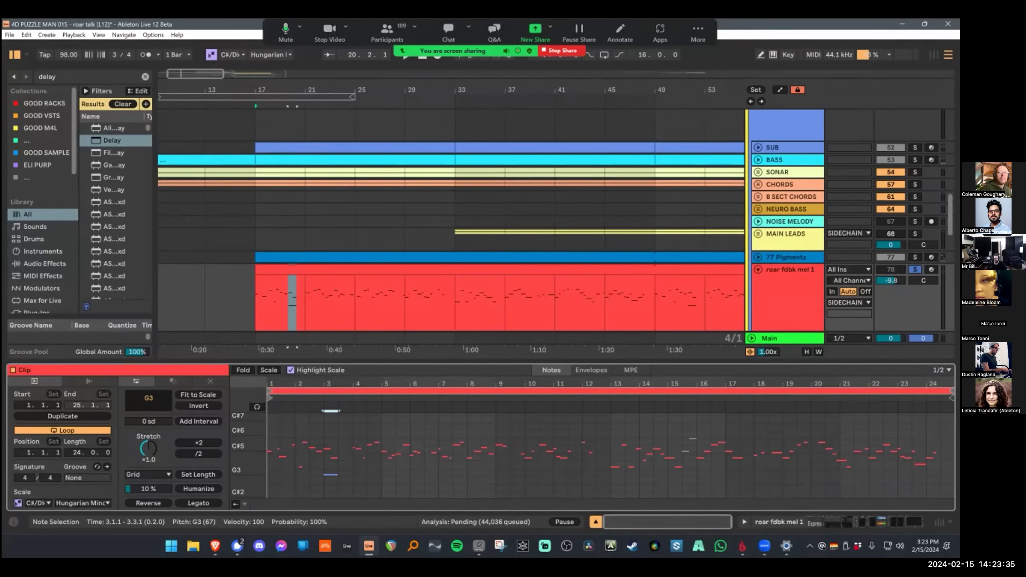
{"action": "key", "text": "ctrl+a"}
{"action": "key", "text": "shift+Down"}
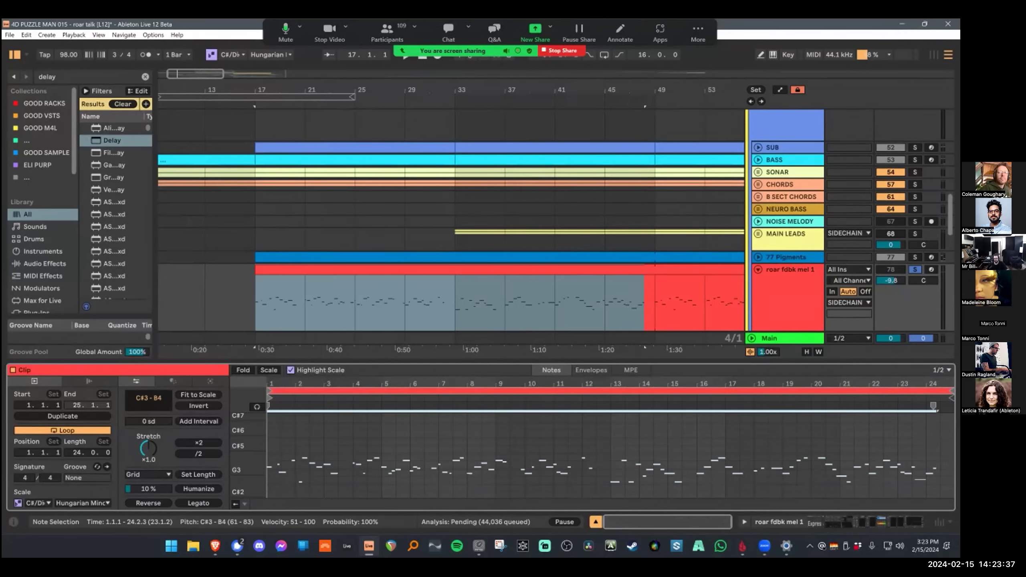
{"action": "key", "text": "shift+Down"}
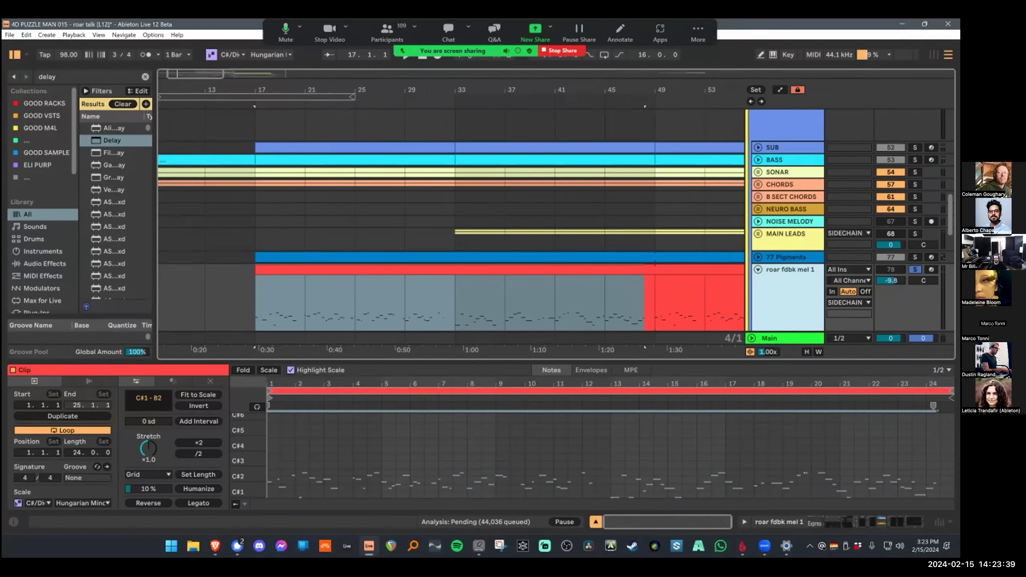
Step: Expand Operator, set its Transpose to +12 st and play the clip from bar 17
{"action": "key", "text": "shift+Tab"}
{"action": "double_click", "coordinate": [248, 470]}
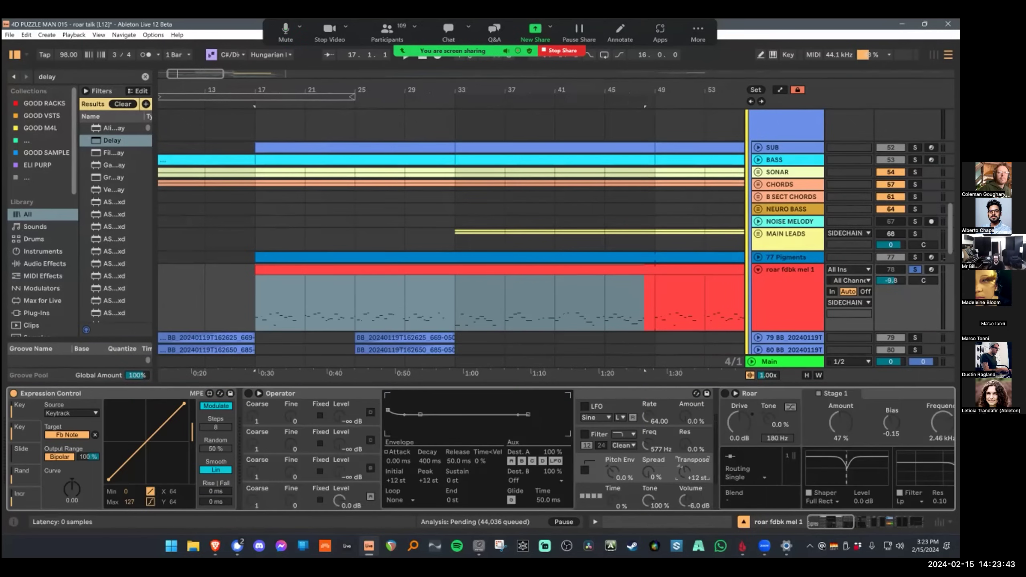
{"action": "left_click", "coordinate": [256, 301]}
{"action": "key", "text": "space"}
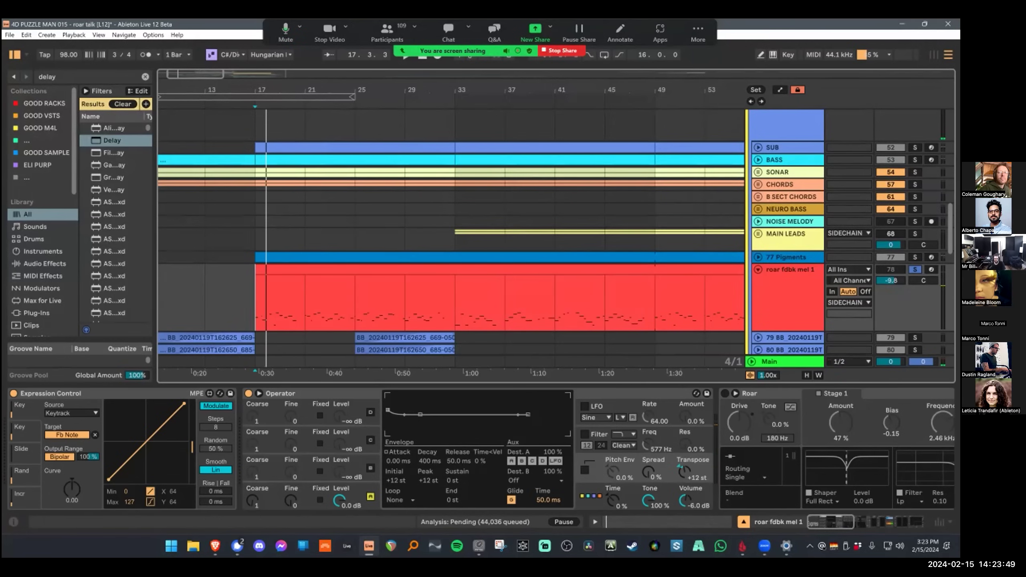
Step: Turn Roar back on for the roar fdbk mel 1 track and play the clip from bar 17
{"action": "scroll", "coordinate": [150, 415], "scroll_direction": "right", "scroll_amount": 10}
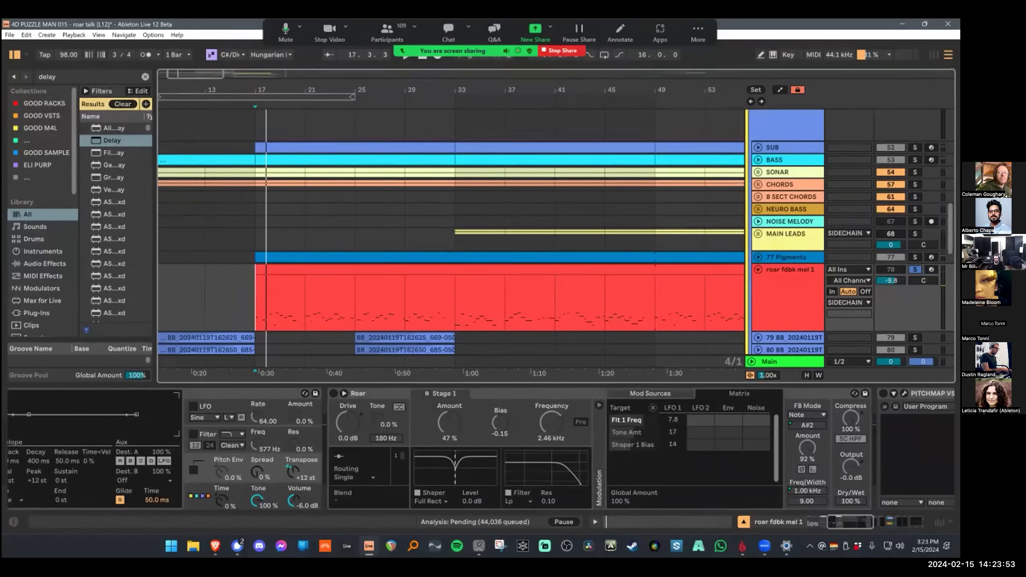
{"action": "scroll", "coordinate": [150, 415], "scroll_direction": "right", "scroll_amount": 2}
{"action": "key", "text": "ctrl+z"}
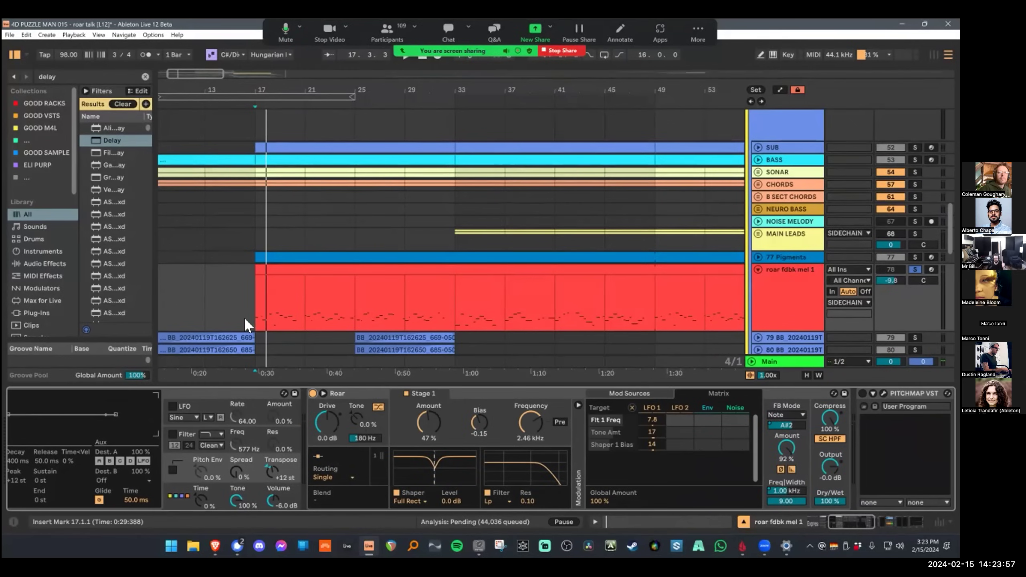
{"action": "left_click", "coordinate": [277, 368]}
{"action": "key", "text": "space"}
{"action": "key", "text": "space"}
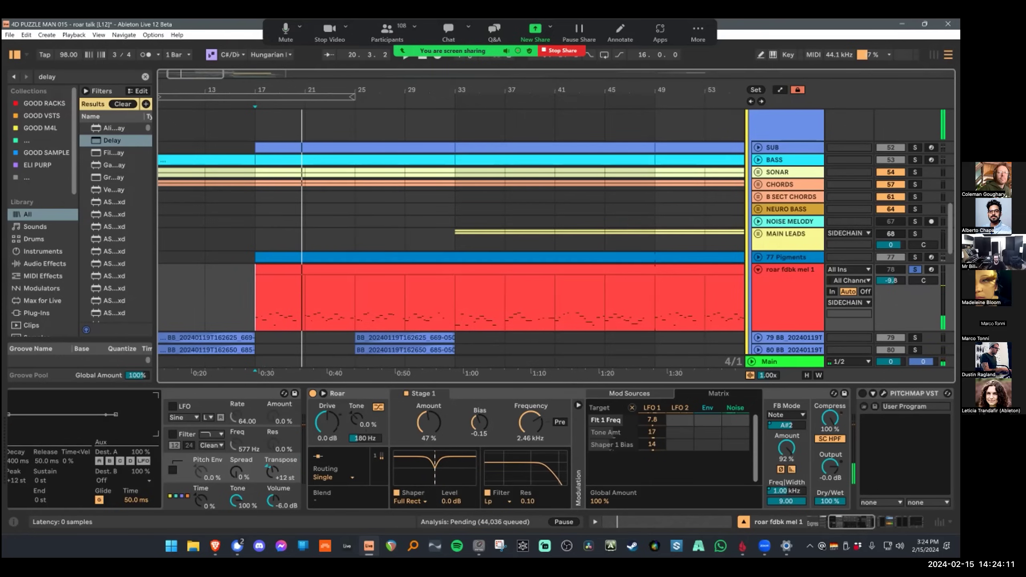
Step: Turn on the PITCHMAP VST and Auto-Tune Pro devices that follow Roar in the roar fdbk mel 1 chain
{"action": "left_click", "coordinate": [338, 393]}
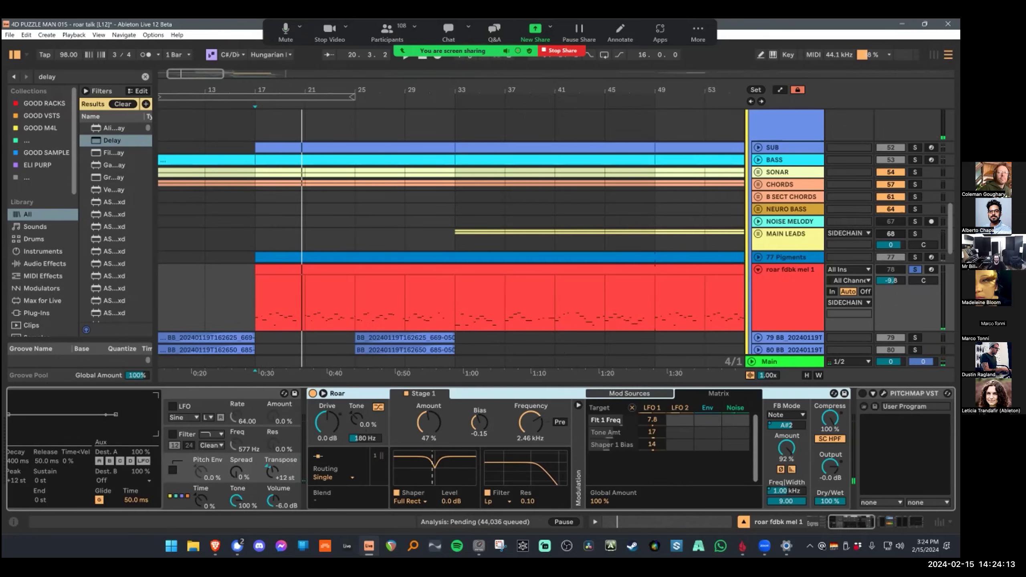
{"action": "scroll", "coordinate": [480, 449], "scroll_direction": "right", "scroll_amount": 8}
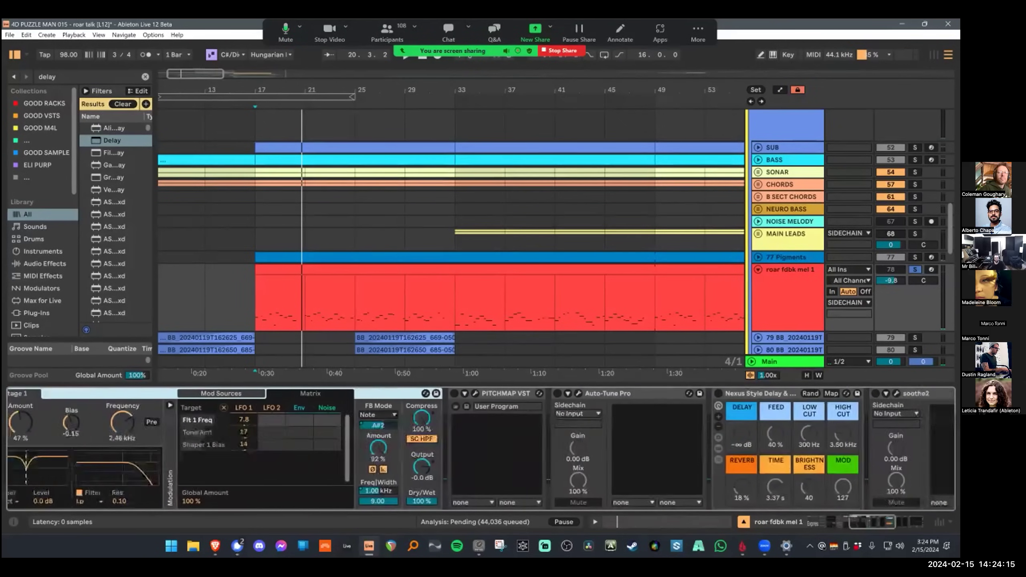
{"action": "scroll", "coordinate": [404, 393], "scroll_direction": "right", "scroll_amount": 2}
{"action": "left_click", "coordinate": [414, 393]}
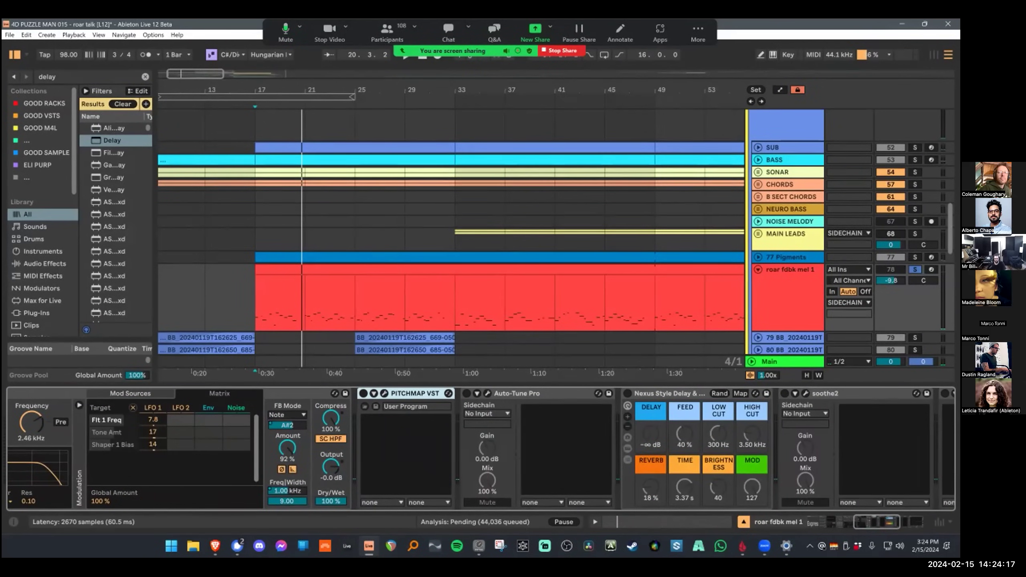
{"action": "left_click", "coordinate": [525, 393], "text": "shift"}
{"action": "key", "text": "0"}
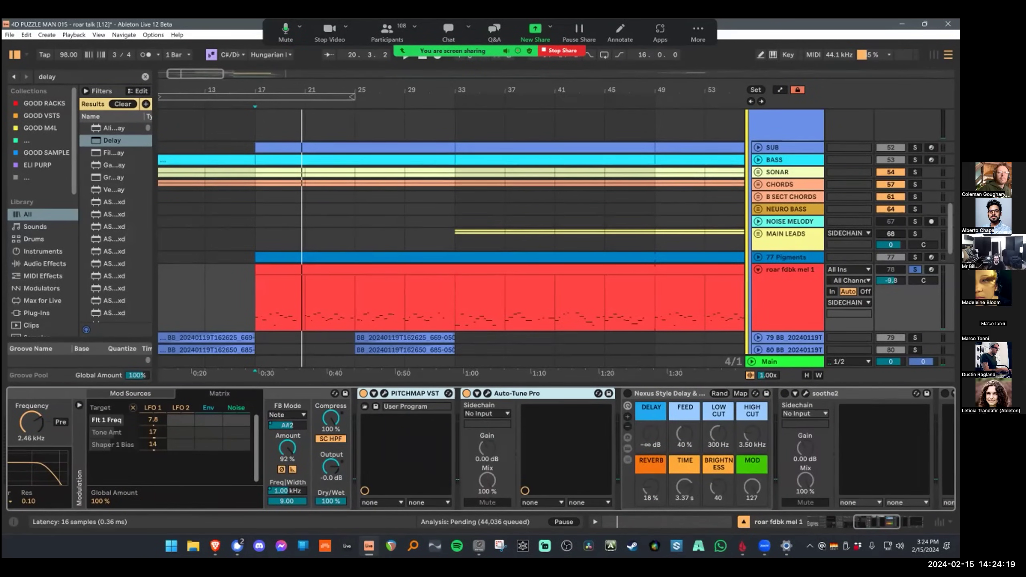
Step: Turn on the remaining devices in the chain: Nexus Style Delay, soothe2, Wider and EQ Eight
{"action": "key", "text": "Right"}
{"action": "key", "text": "0"}
{"action": "key", "text": "Right"}
{"action": "key", "text": "0"}
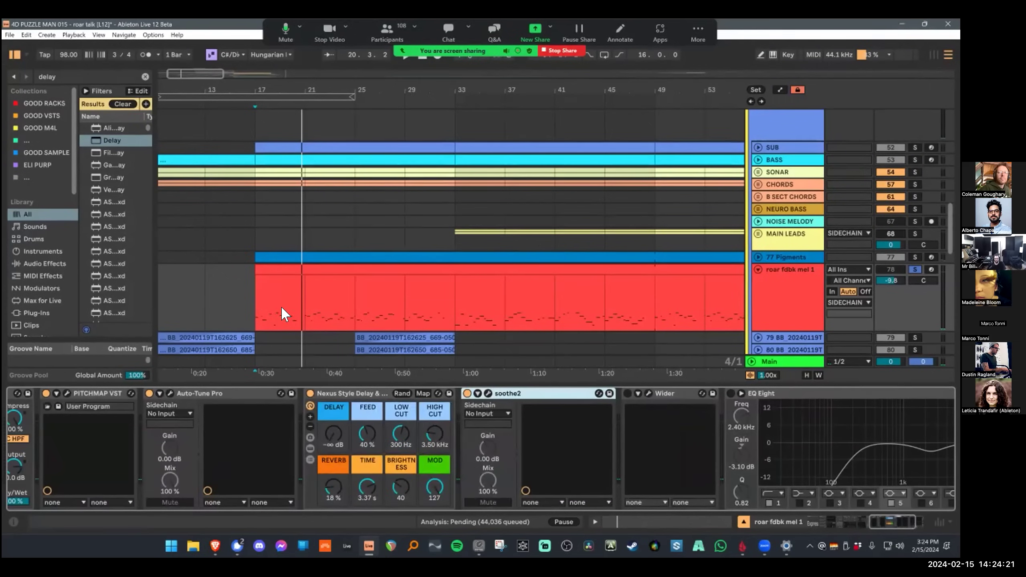
{"action": "key", "text": "Right"}
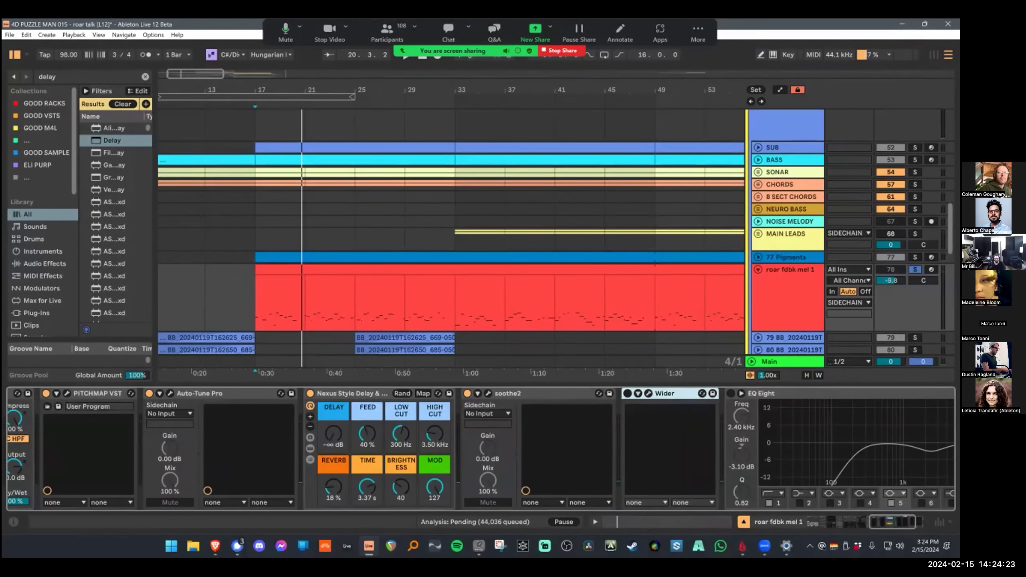
{"action": "key", "text": "Right"}
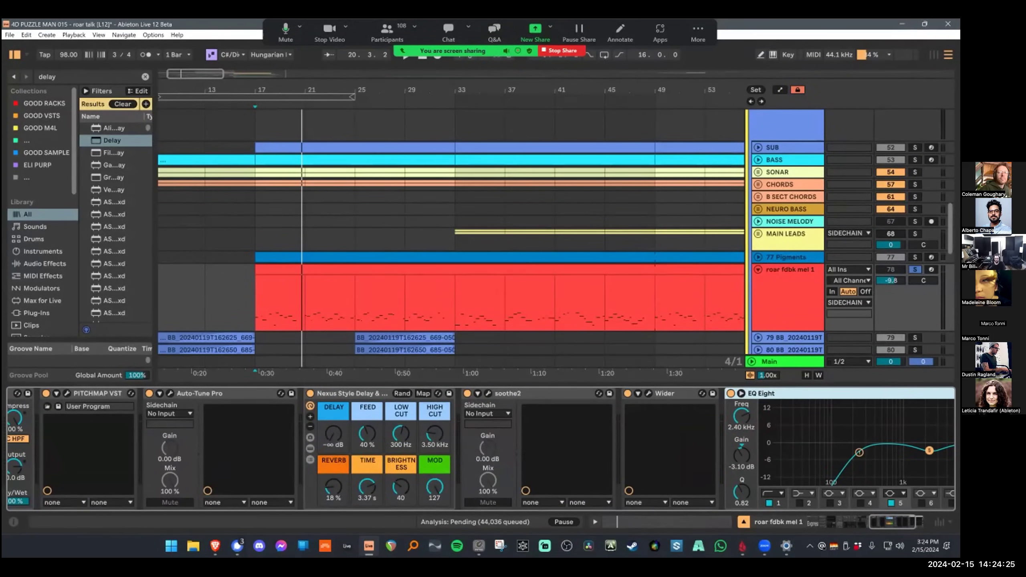
Step: Unsolo roar fdbk mel 1, then solo the 77 Pigments track, unfold it and play it from bar 17
{"action": "scroll", "coordinate": [480, 449], "scroll_direction": "left", "scroll_amount": 10}
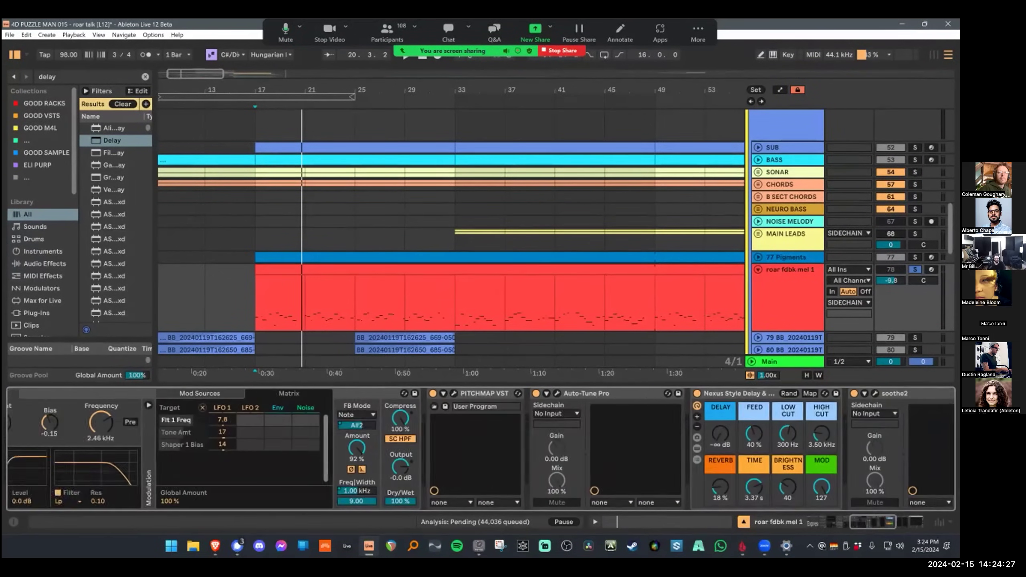
{"action": "left_click", "coordinate": [890, 270]}
{"action": "left_click", "coordinate": [915, 270]}
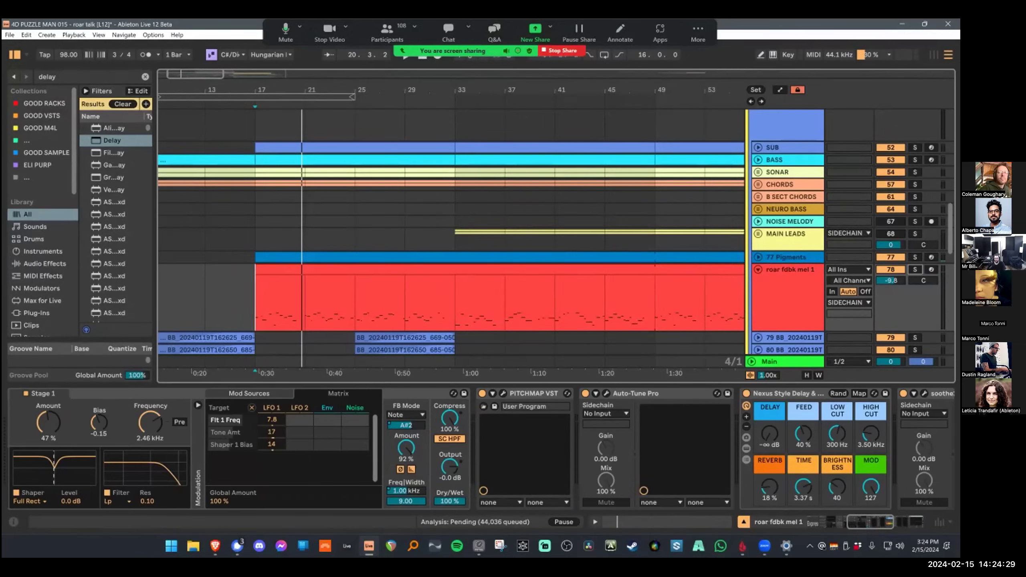
{"action": "left_click", "coordinate": [915, 257]}
{"action": "key", "text": "space"}
{"action": "left_click", "coordinate": [758, 257]}
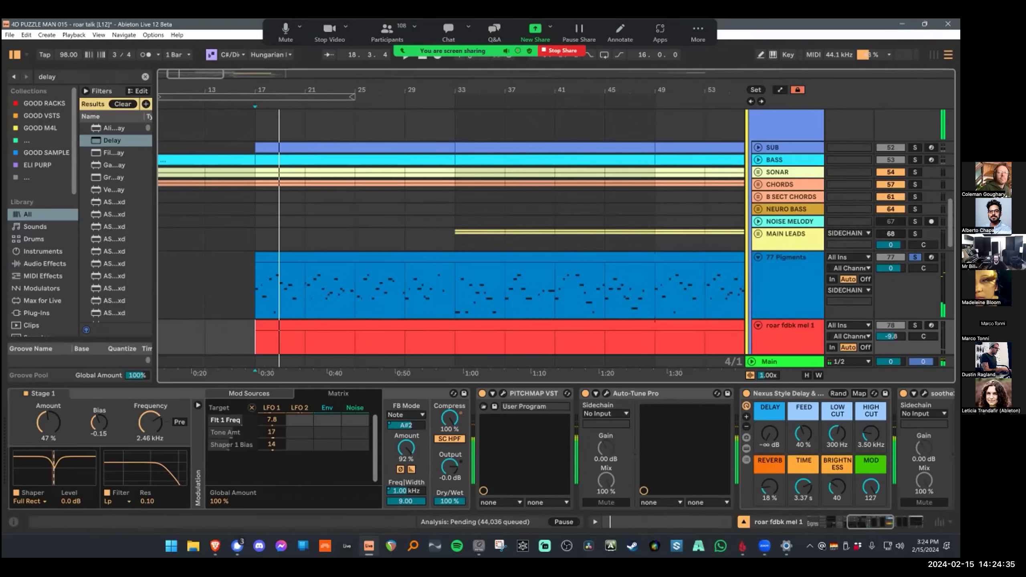
Step: Unsolo 77 Pigments and play the full mix with the roar fdbk mel 1 track volume lowered to -13.9 dB
{"action": "left_click", "coordinate": [915, 257]}
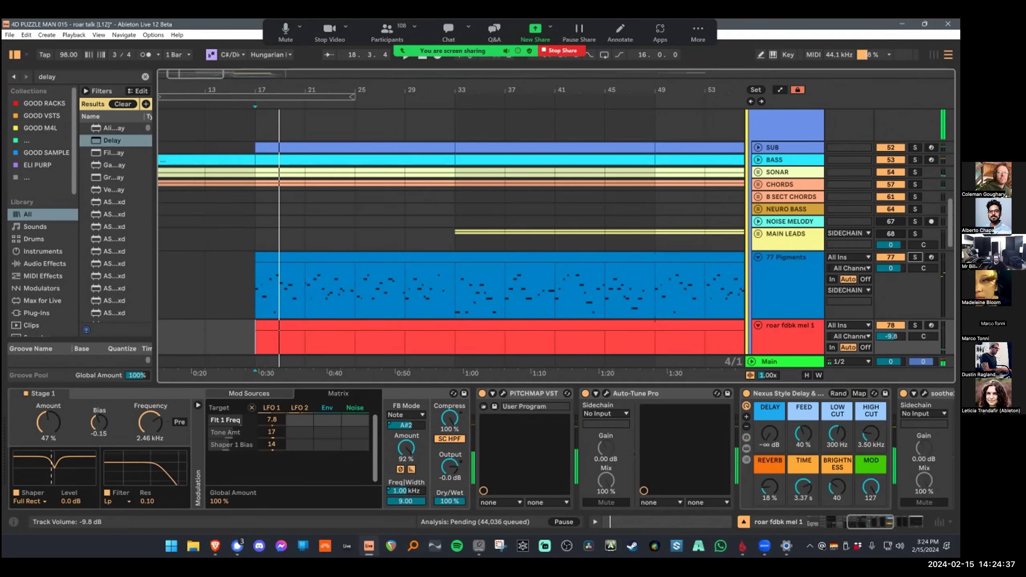
{"action": "left_click_drag", "start_coordinate": [891, 337], "coordinate": [891, 339]}
{"action": "key", "text": "space"}
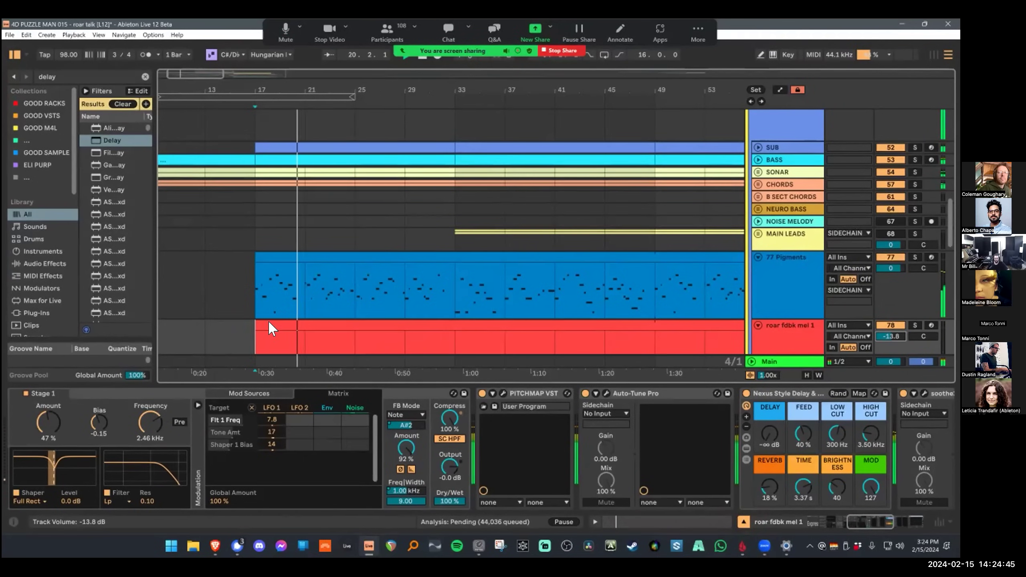
{"action": "scroll", "coordinate": [247, 346], "scroll_direction": "down", "scroll_amount": 2}
{"action": "scroll", "coordinate": [242, 348], "scroll_direction": "down", "scroll_amount": 1}
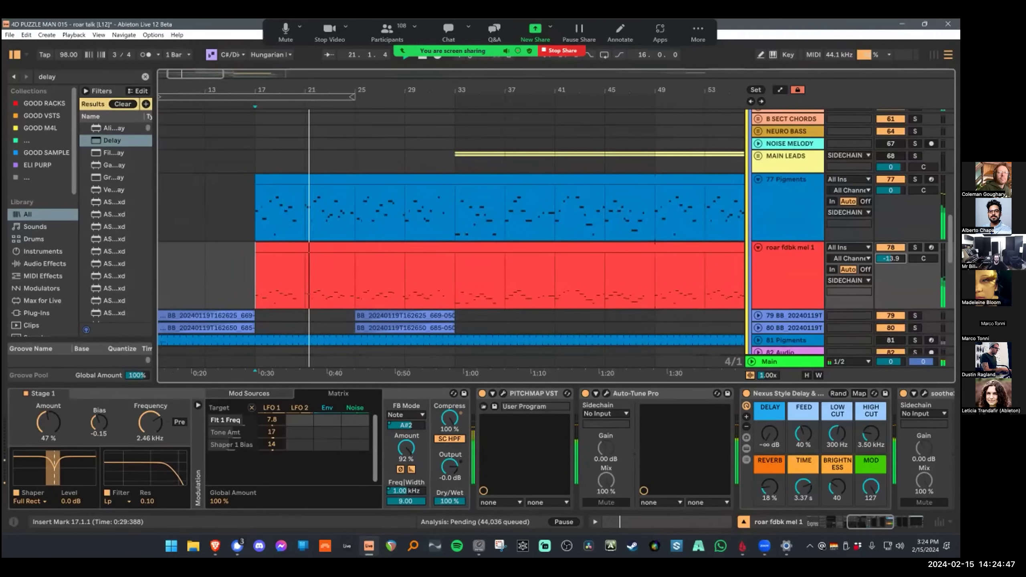
{"action": "scroll", "coordinate": [243, 444], "scroll_direction": "left", "scroll_amount": 10}
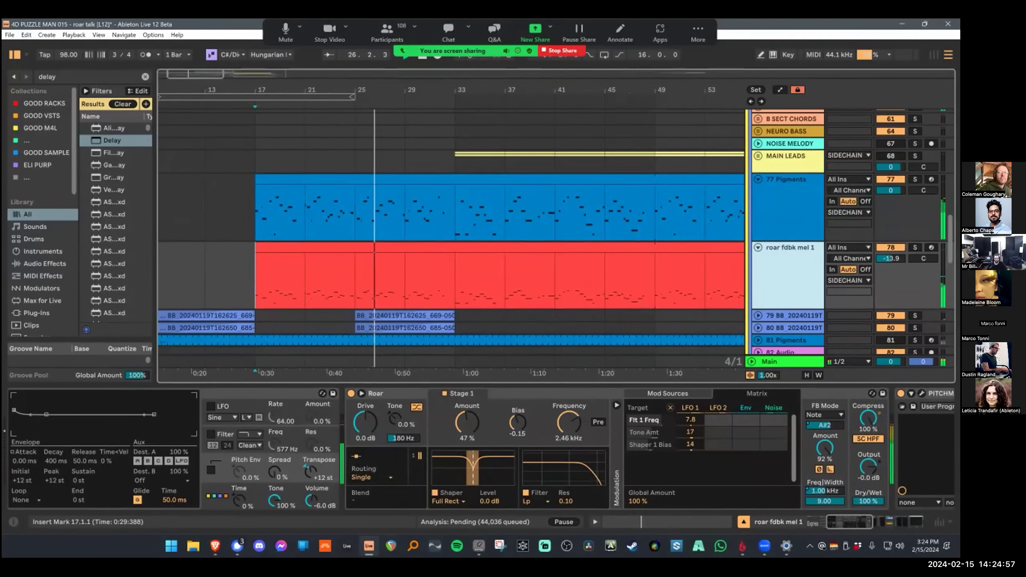
Step: Find the roar fdbk mel 2 track in the ROAR STUFF group and solo it
{"action": "left_click", "coordinate": [455, 213]}
{"action": "scroll", "coordinate": [451, 262], "scroll_direction": "down", "scroll_amount": 15}
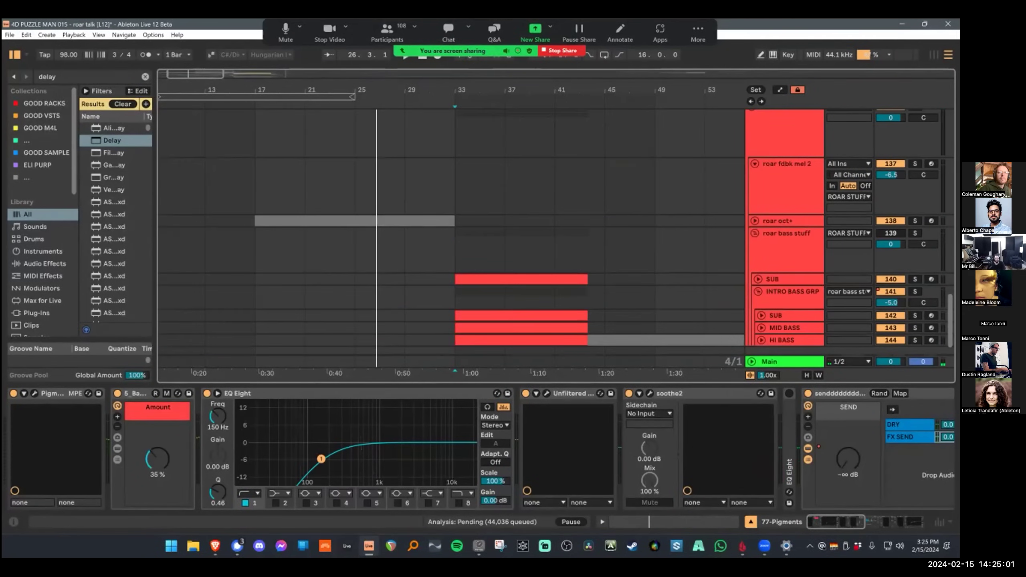
{"action": "scroll", "coordinate": [293, 270], "scroll_direction": "right", "scroll_amount": 5}
{"action": "scroll", "coordinate": [265, 309], "scroll_direction": "down", "scroll_amount": 5}
{"action": "scroll", "coordinate": [264, 309], "scroll_direction": "up", "scroll_amount": 1}
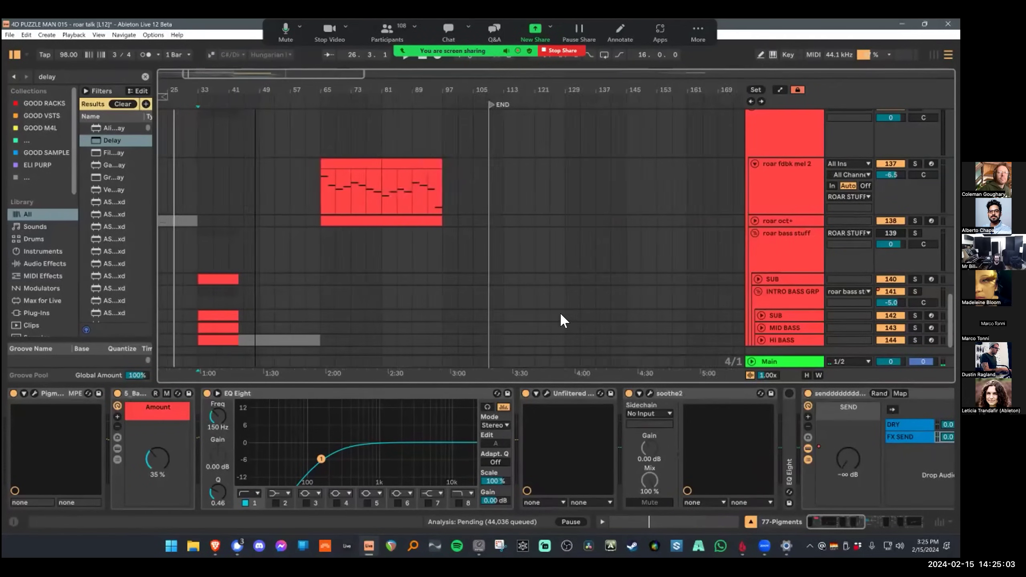
{"action": "scroll", "coordinate": [509, 317], "scroll_direction": "down", "scroll_amount": 2}
{"action": "scroll", "coordinate": [375, 334], "scroll_direction": "up", "scroll_amount": 3}
{"action": "scroll", "coordinate": [376, 339], "scroll_direction": "left", "scroll_amount": 1}
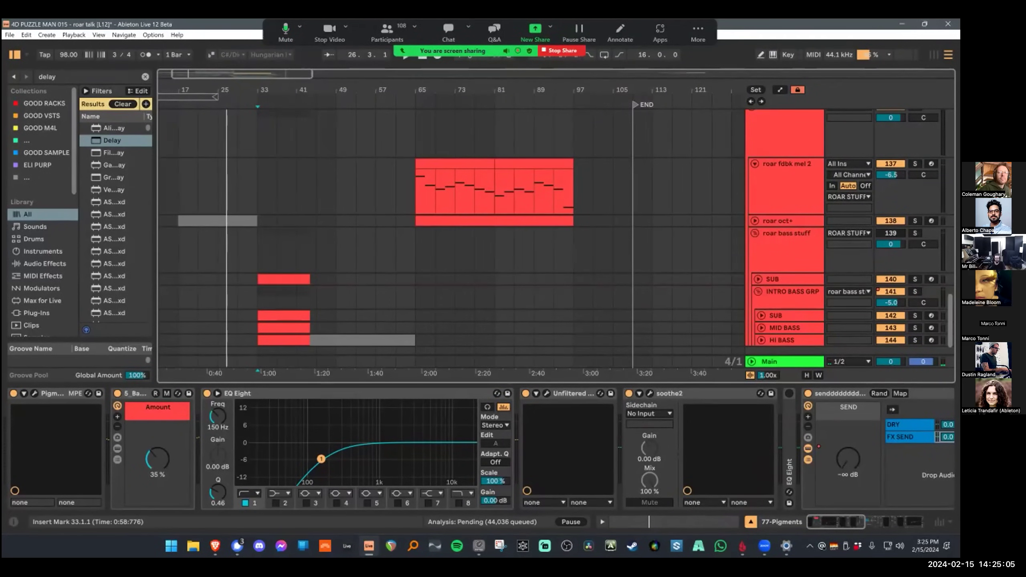
{"action": "scroll", "coordinate": [395, 222], "scroll_direction": "up", "scroll_amount": 2}
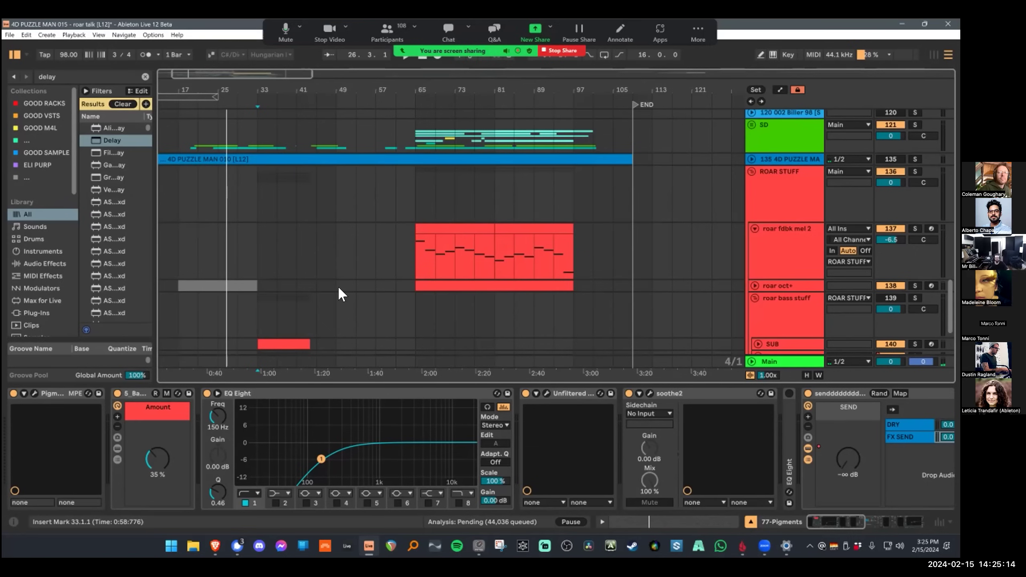
{"action": "key", "text": "ctrl+z"}
{"action": "left_click", "coordinate": [915, 229]}
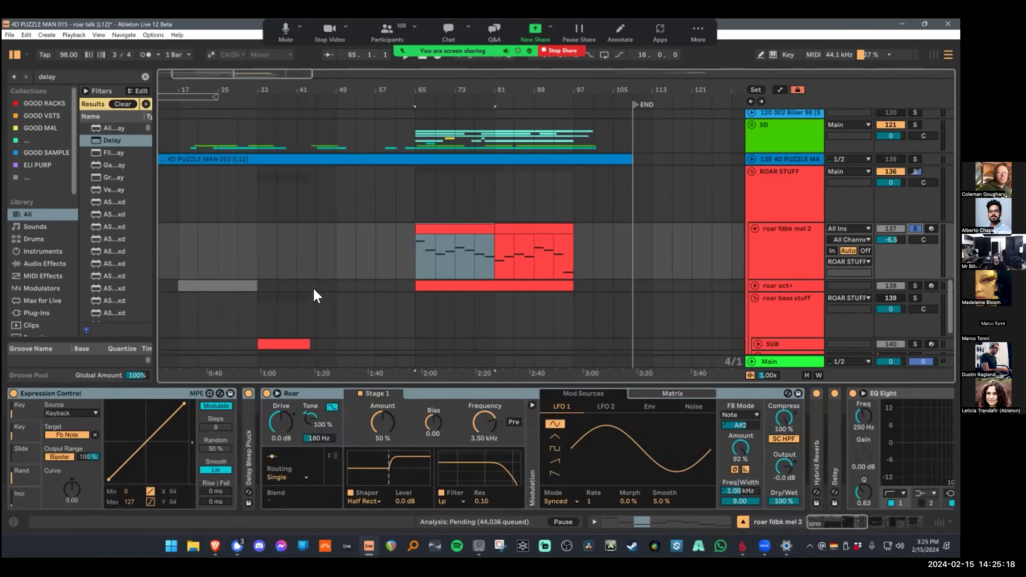
Step: Fold the Roar device on roar fdbk mel 2 and turn it off
{"action": "left_click", "coordinate": [363, 501]}
{"action": "left_click", "coordinate": [364, 501]}
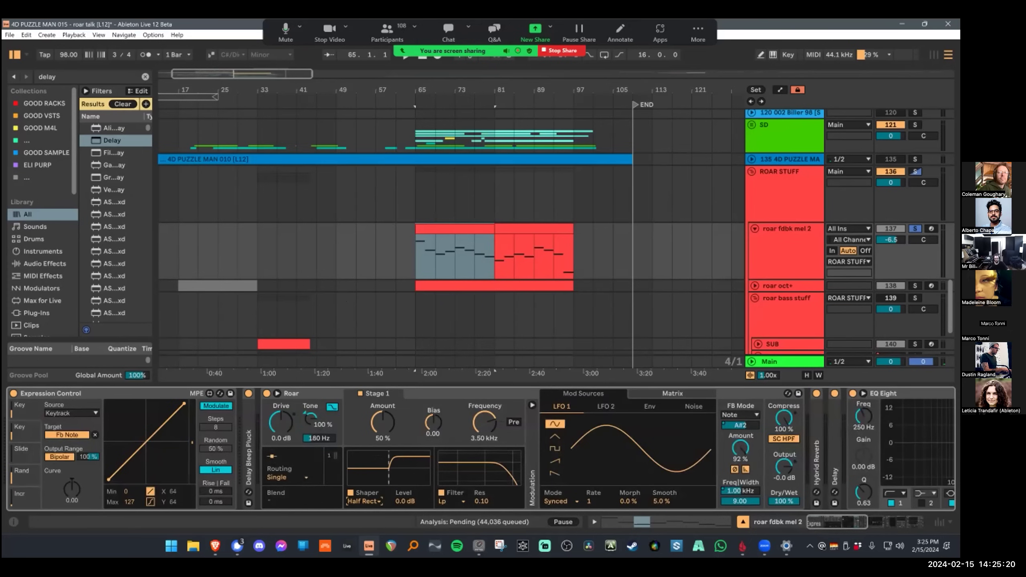
{"action": "key", "text": "ctrl+z"}
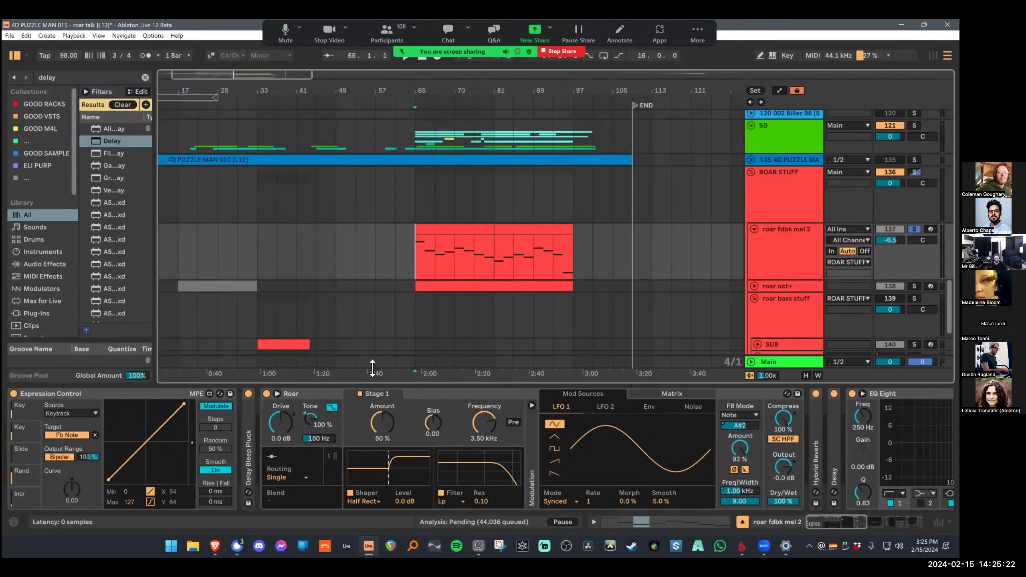
{"action": "key", "text": "ctrl+z"}
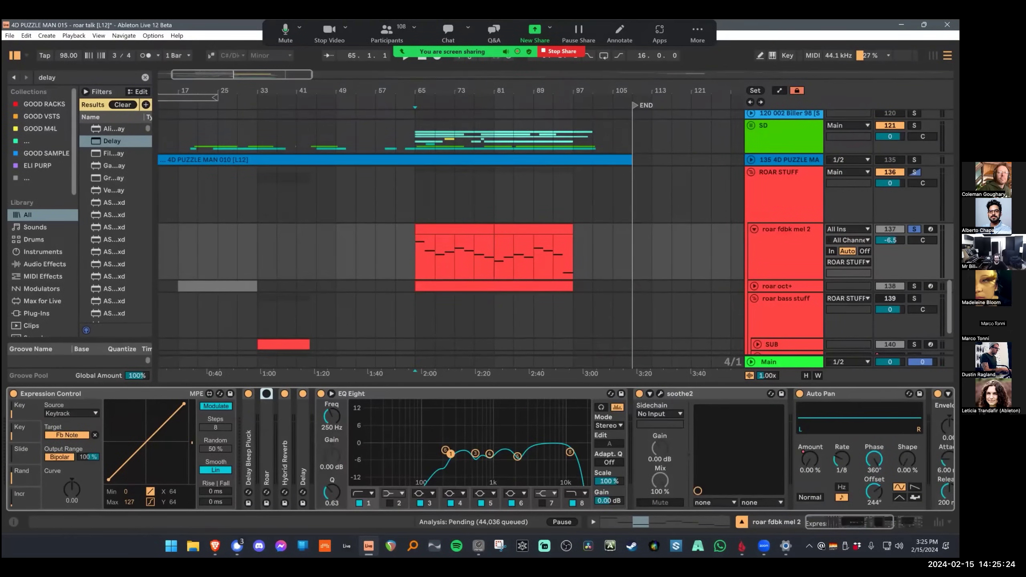
Step: Group the roar fdbk mel 2 effects from Roar onward into an Audio Effect Rack and turn the rack off
{"action": "scroll", "coordinate": [481, 449], "scroll_direction": "right", "scroll_amount": 5}
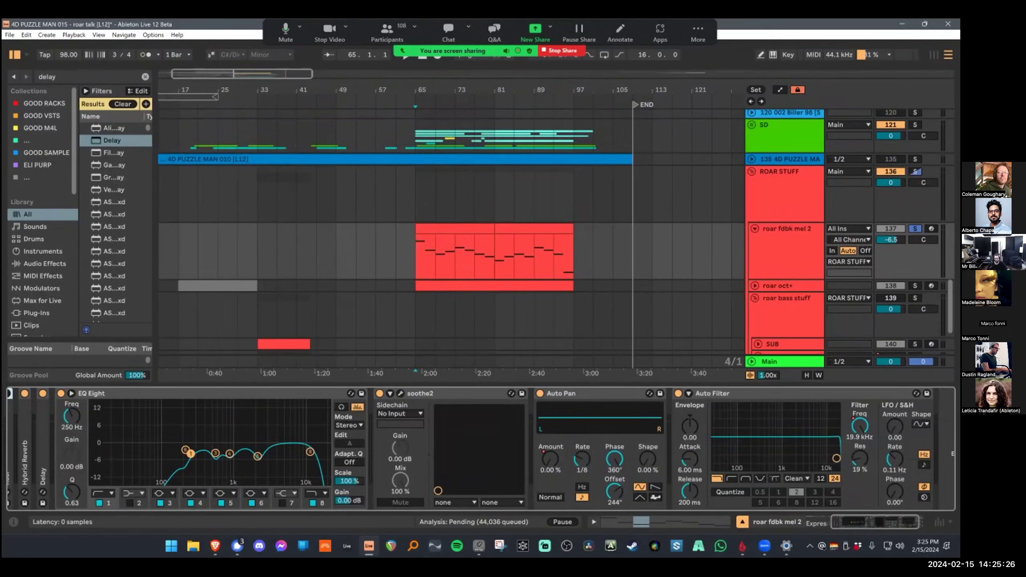
{"action": "key", "text": "ctrl+a"}
{"action": "key", "text": "ctrl+g"}
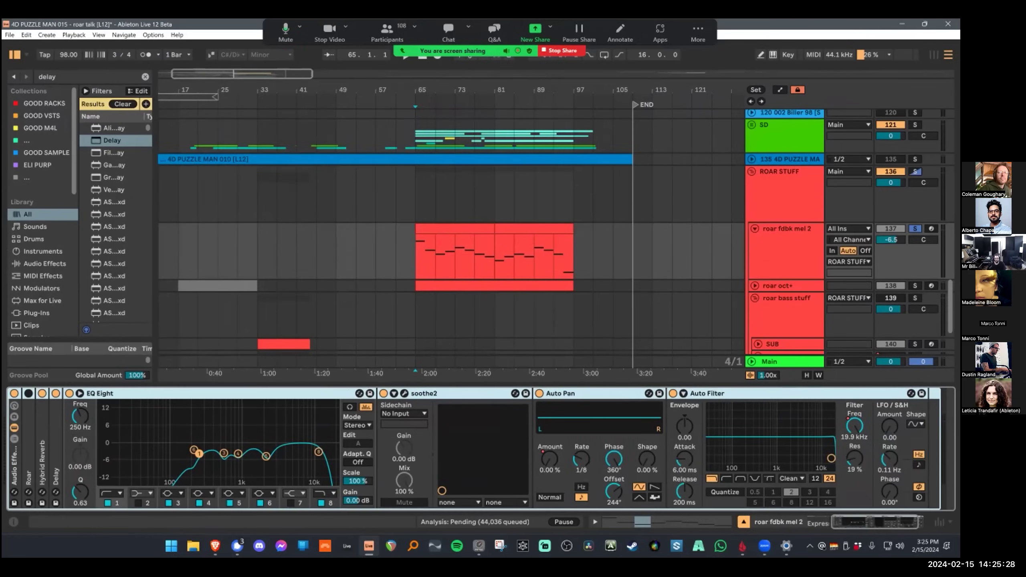
{"action": "scroll", "coordinate": [481, 448], "scroll_direction": "left", "scroll_amount": 5}
{"action": "key", "text": "0"}
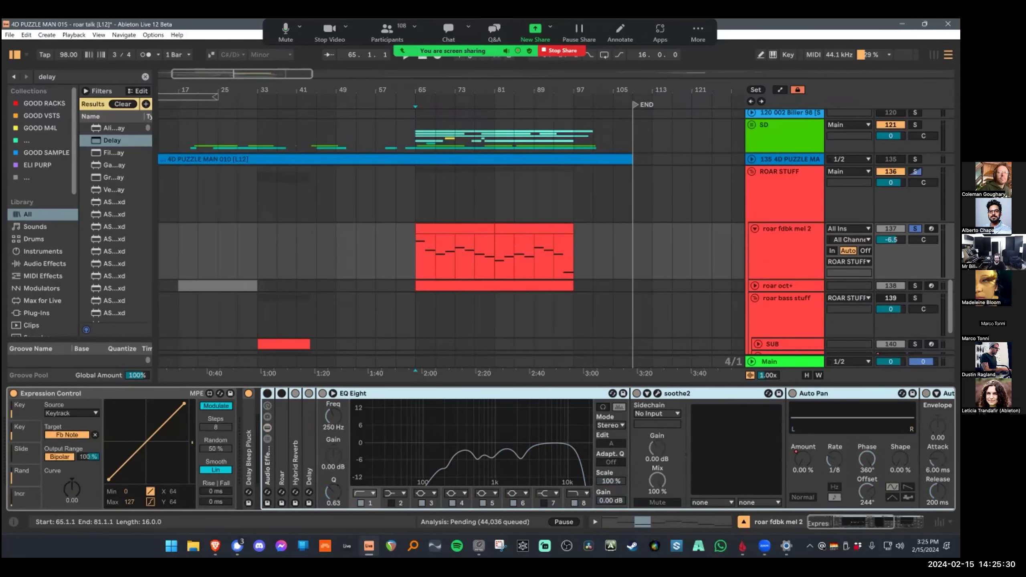
Step: Play the roar fdbk mel 2 clip at bar 65 without effects, with the Delay Bleep Pluck device unfolded
{"action": "left_click", "coordinate": [449, 229]}
{"action": "key", "text": "space"}
{"action": "double_click", "coordinate": [248, 456]}
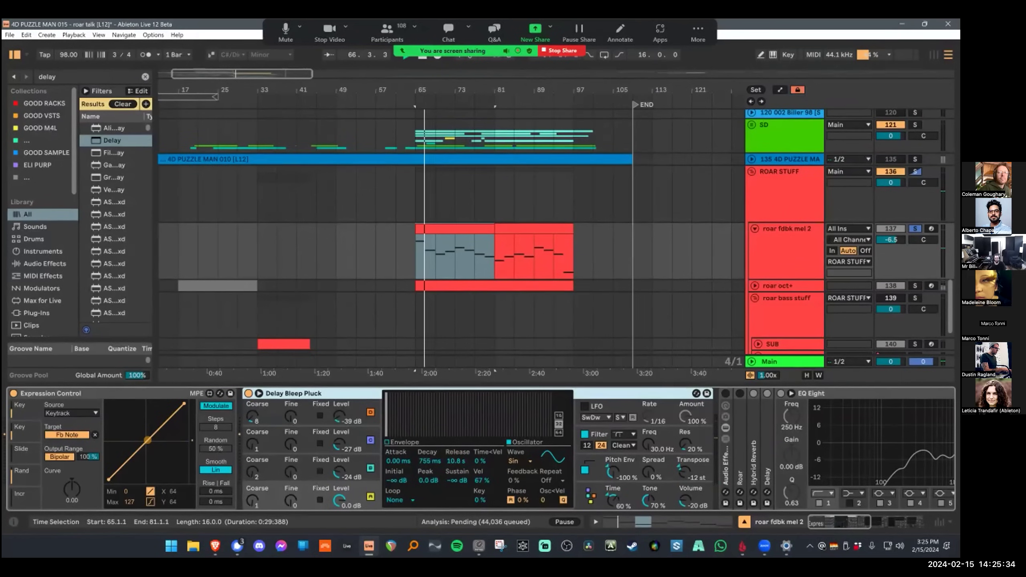
{"action": "key", "text": "z"}
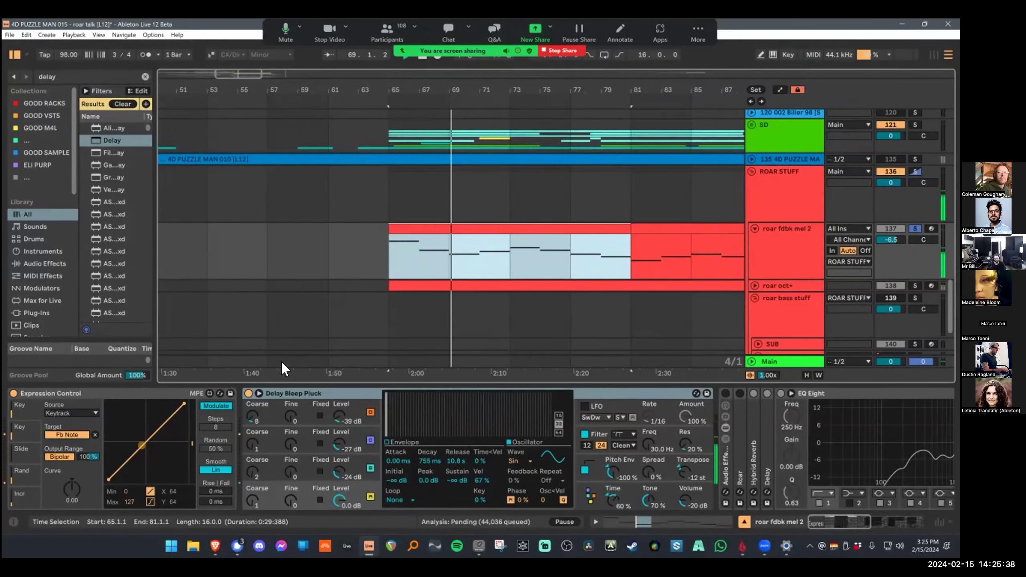
{"action": "key", "text": "ctrl+alt+l"}
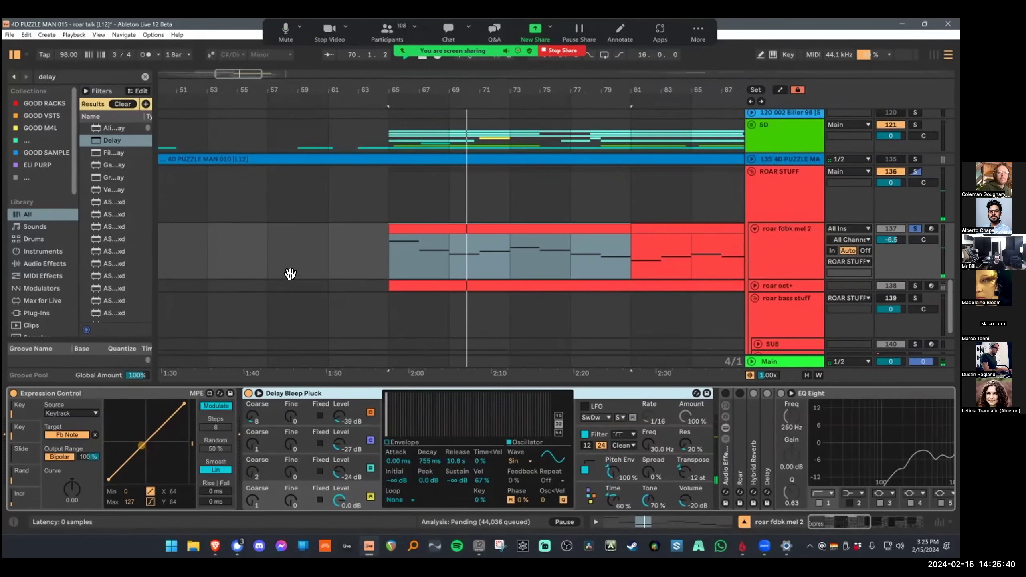
Step: Fold Delay Bleep Pluck and turn the Audio Effect Rack on roar fdbk mel 2 back on
{"action": "double_click", "coordinate": [285, 394]}
{"action": "key", "text": "Right"}
{"action": "key", "text": "Left"}
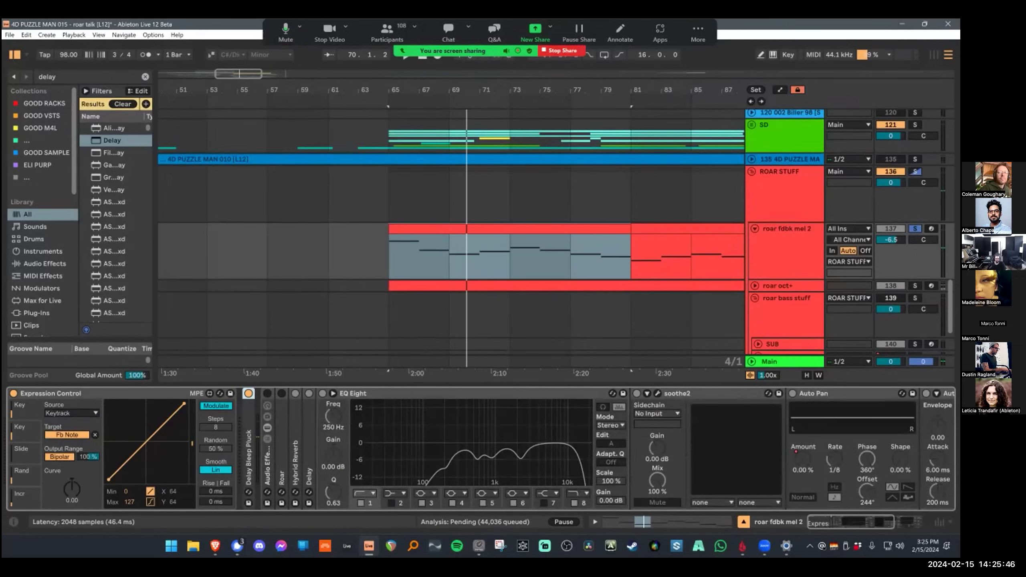
{"action": "left_click", "coordinate": [267, 461]}
{"action": "key", "text": "0"}
Step: Unfold Roar inside the rack, turn it on and play the clip from bar 65
{"action": "double_click", "coordinate": [281, 461]}
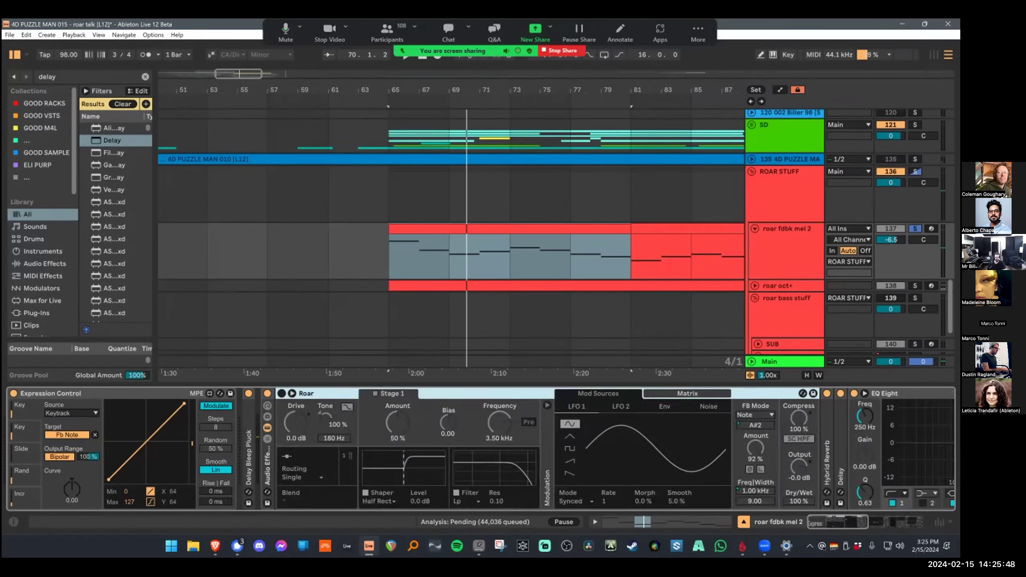
{"action": "left_click", "coordinate": [281, 393]}
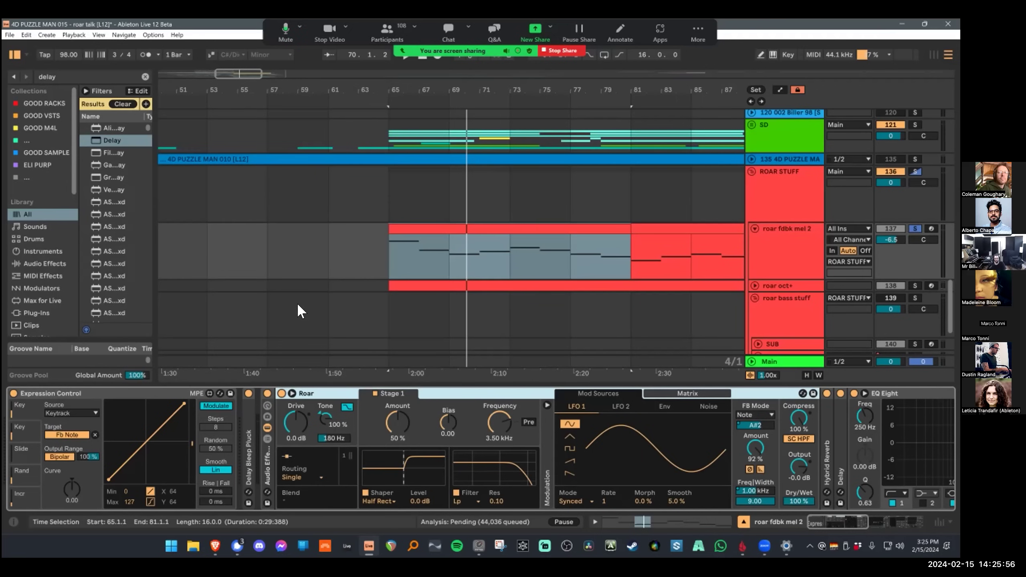
{"action": "key", "text": "space"}
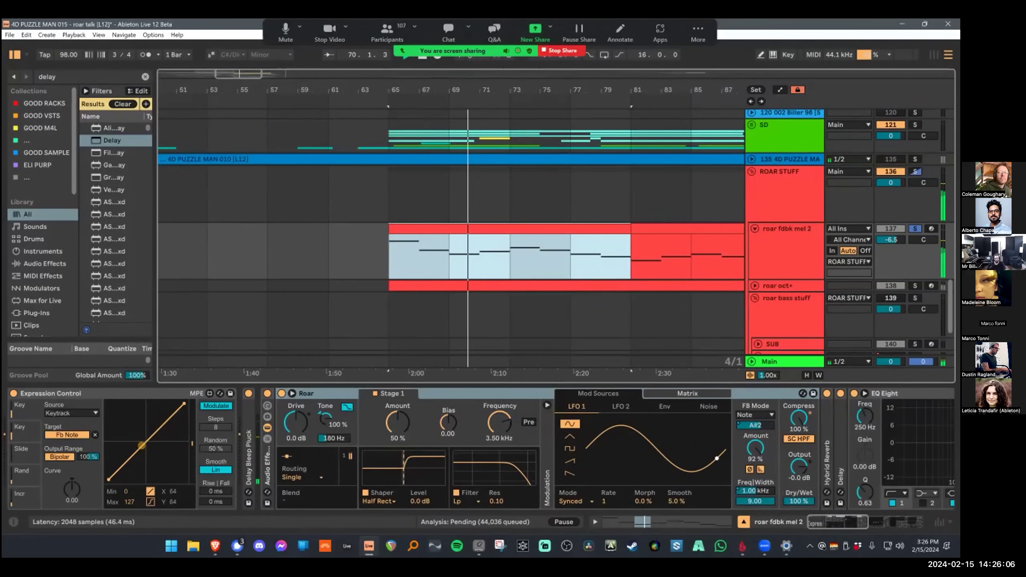
Step: Turn off the Audio Effect Rack, unfold Delay Bleep Pluck and play the roar fdbk mel 2 clip dry from bar 65
{"action": "left_click", "coordinate": [268, 461]}
{"action": "key", "text": "0"}
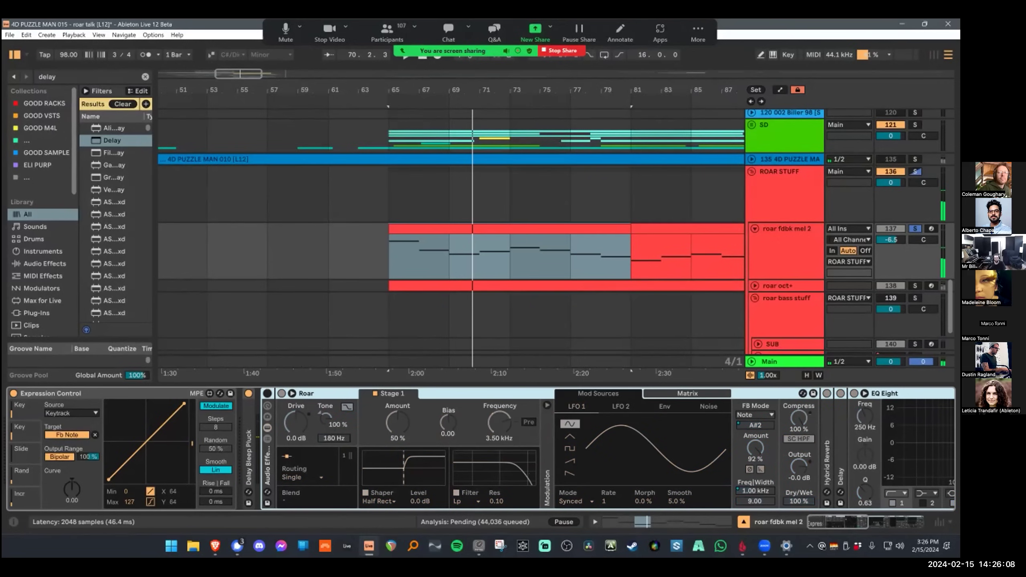
{"action": "left_click", "coordinate": [510, 229]}
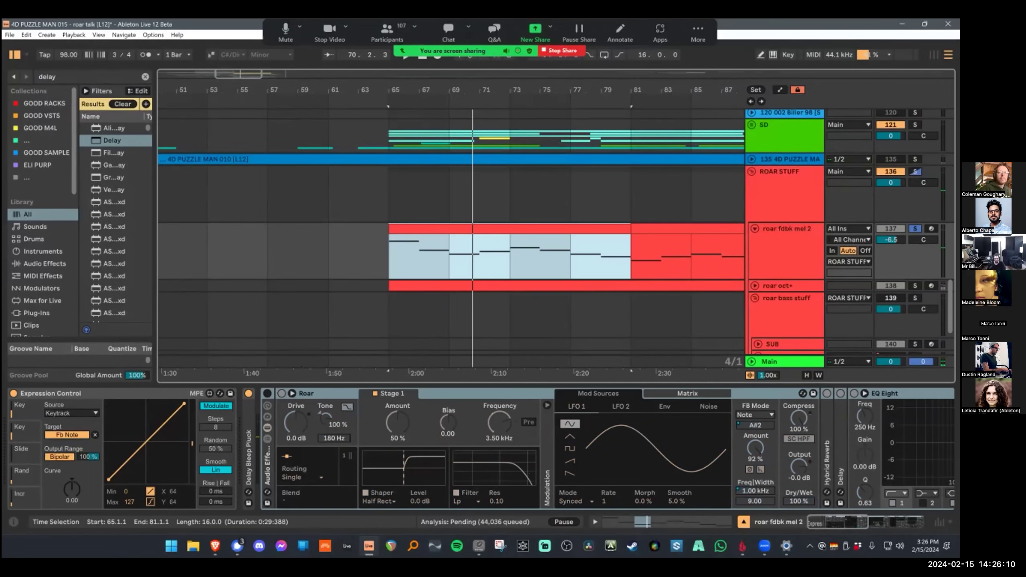
{"action": "double_click", "coordinate": [249, 456]}
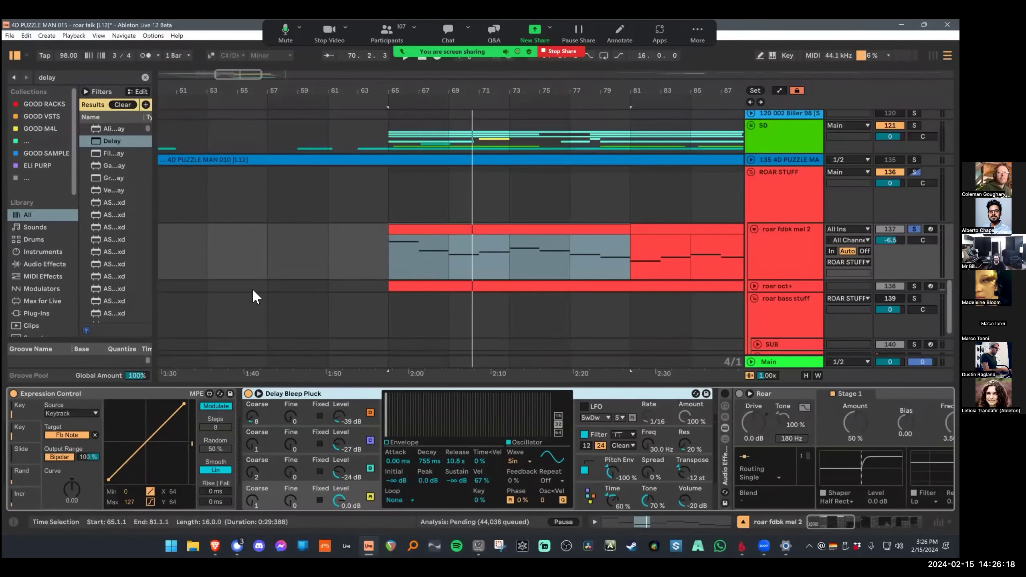
{"action": "key", "text": "Escape"}
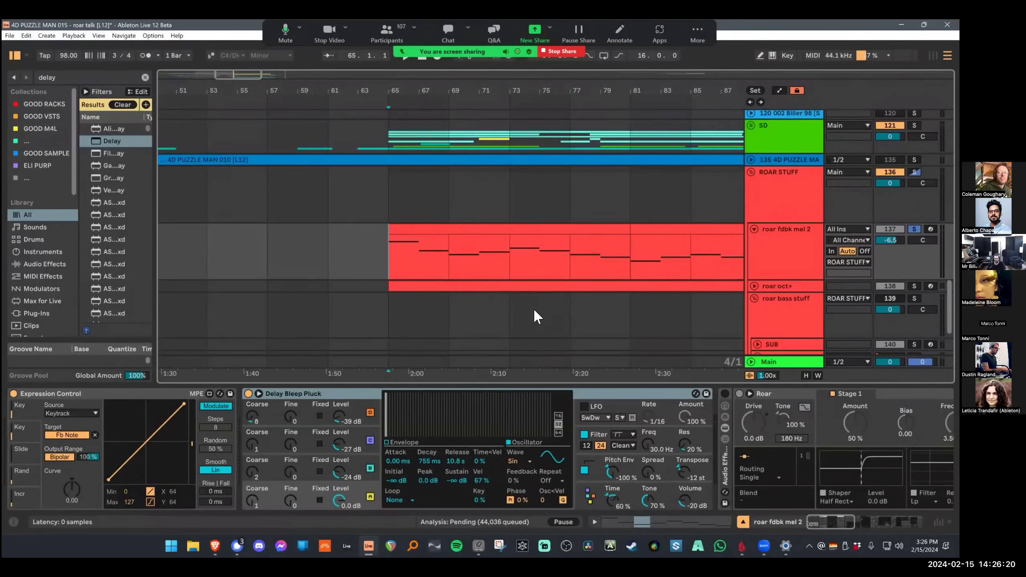
{"action": "key", "text": "space"}
Step: Set the arrangement's fixed grid to 1/4 and play the dry roar fdbk mel 2 clip from bar 67
{"action": "right_click", "coordinate": [397, 195]}
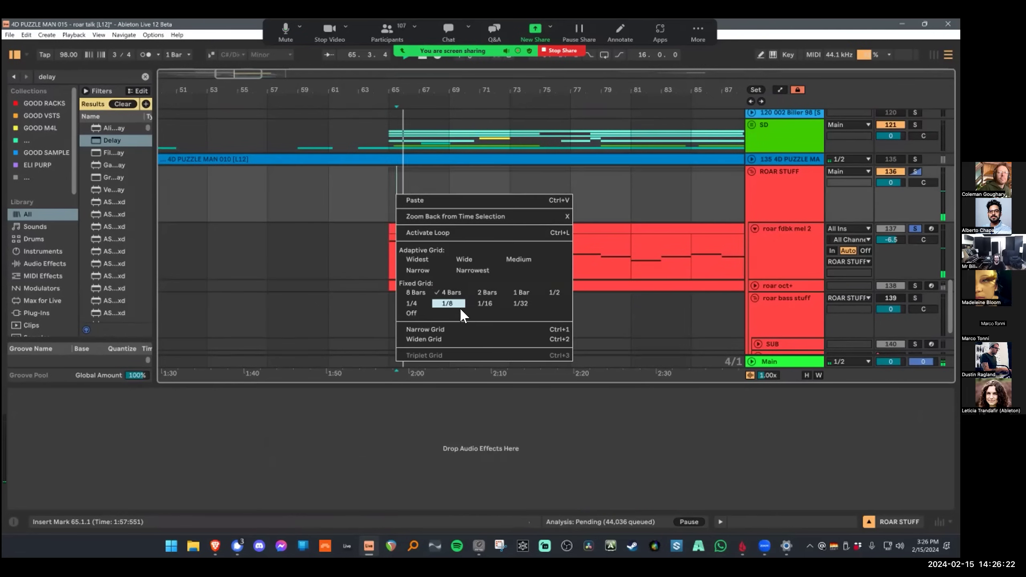
{"action": "left_click", "coordinate": [413, 304]}
{"action": "scroll", "coordinate": [386, 299], "scroll_direction": "up", "scroll_amount": 3}
{"action": "left_click_drag", "start_coordinate": [411, 265], "coordinate": [418, 265]}
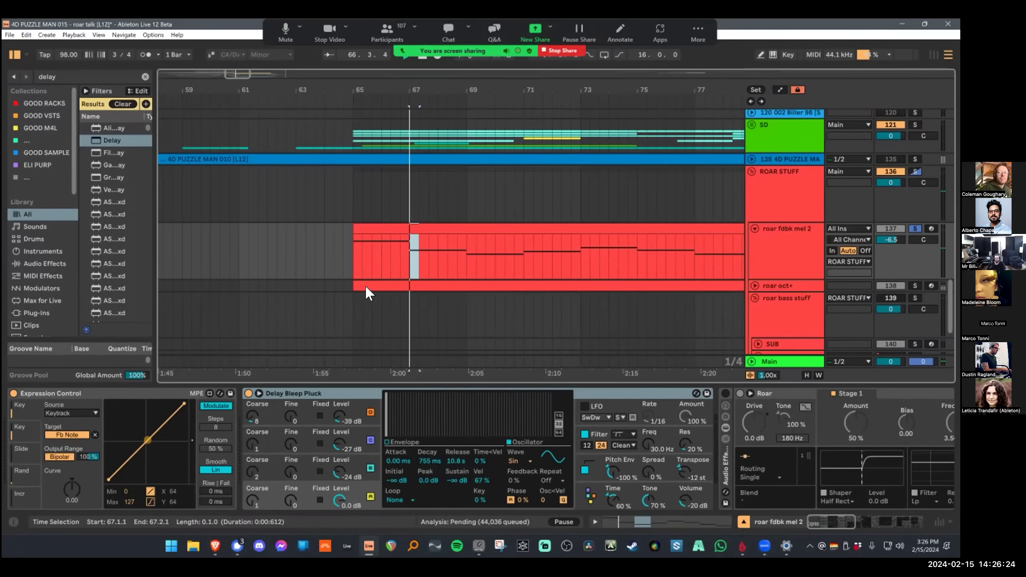
{"action": "key", "text": "space"}
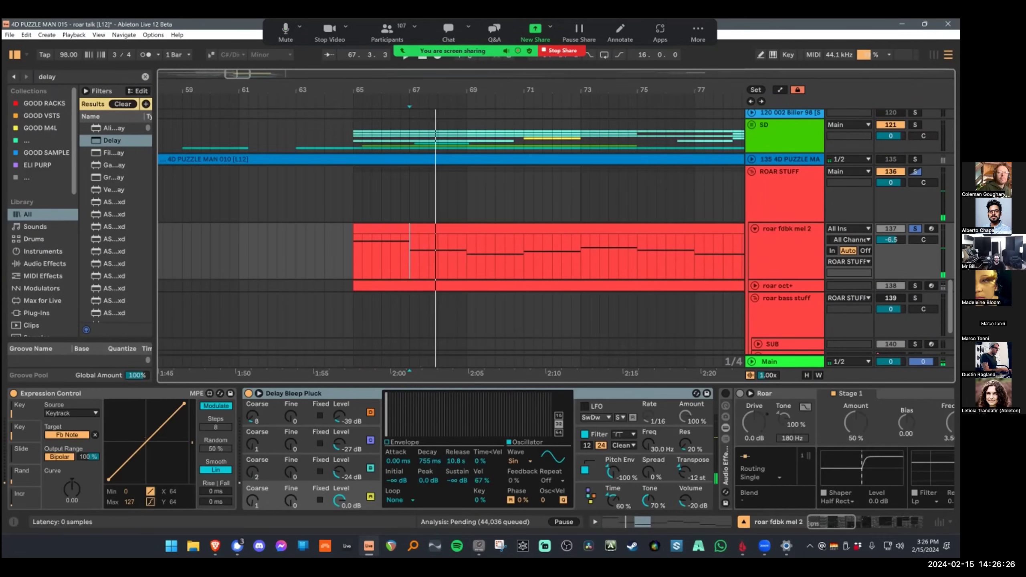
Step: Fold Delay Bleep Pluck, turn the rack back on and play roar fdbk mel 2 from bar 65, first soloed, then unsoloed in the mix
{"action": "double_click", "coordinate": [294, 393]}
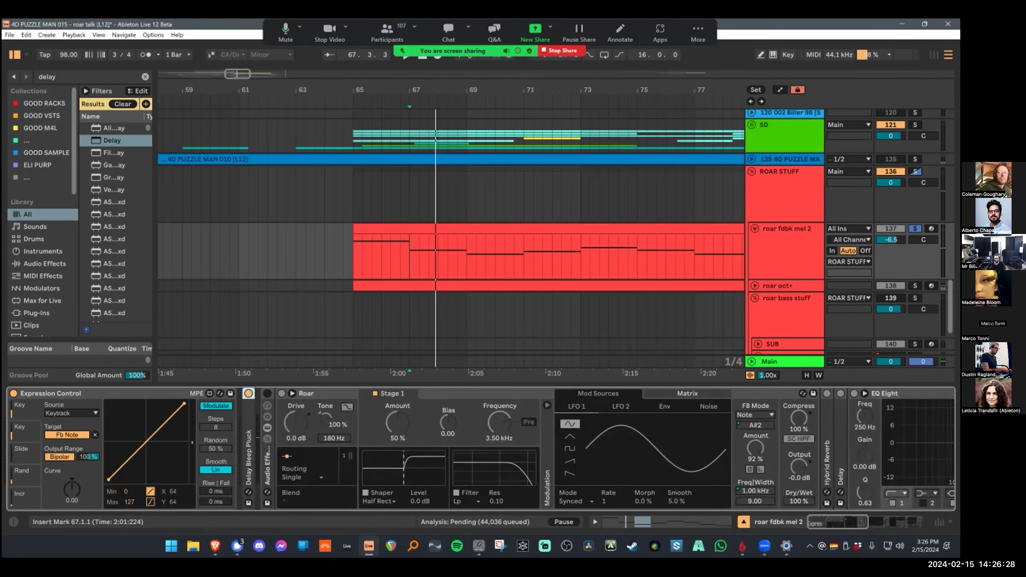
{"action": "key", "text": "space"}
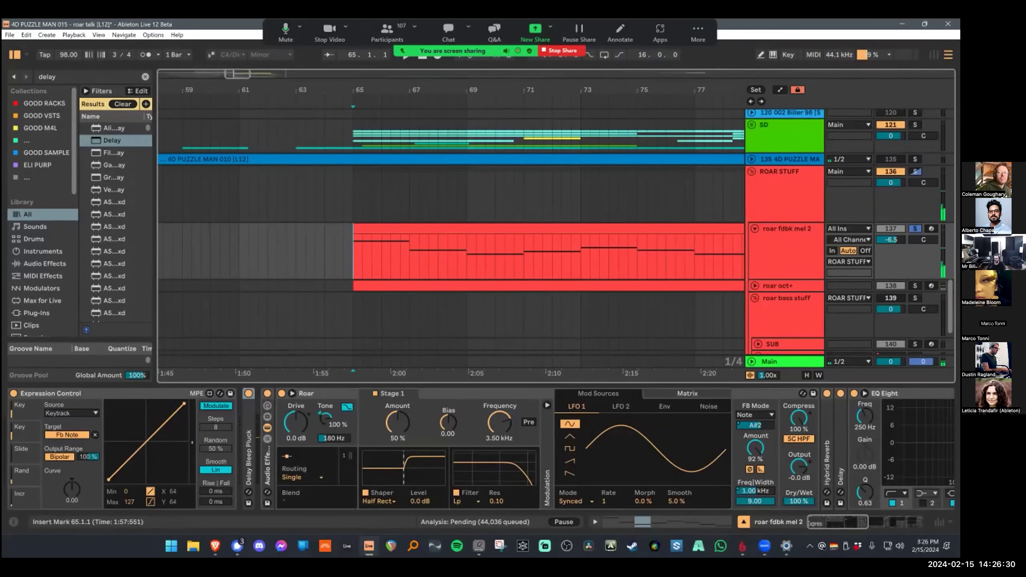
{"action": "key", "text": "space"}
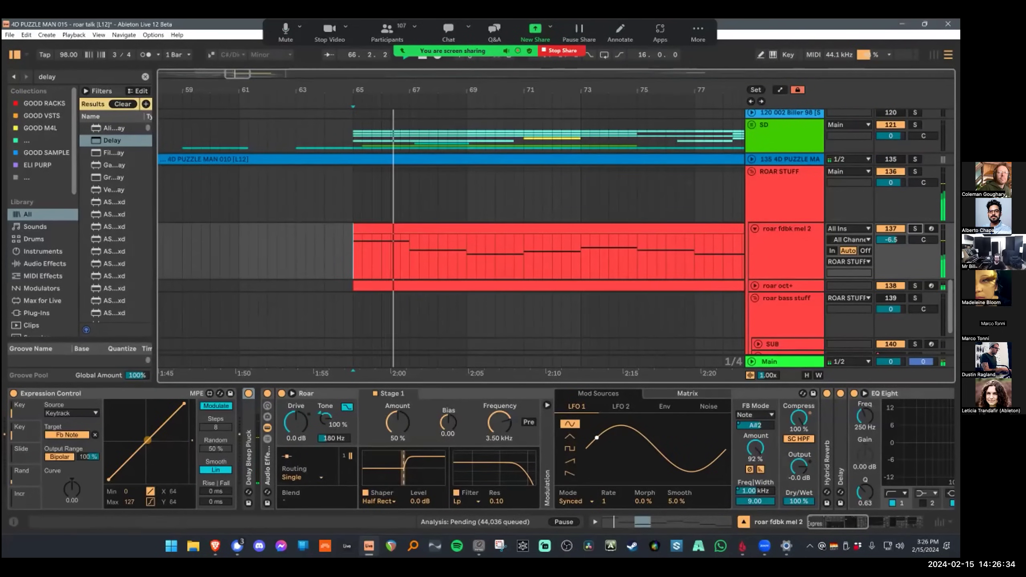
{"action": "key", "text": "minus"}
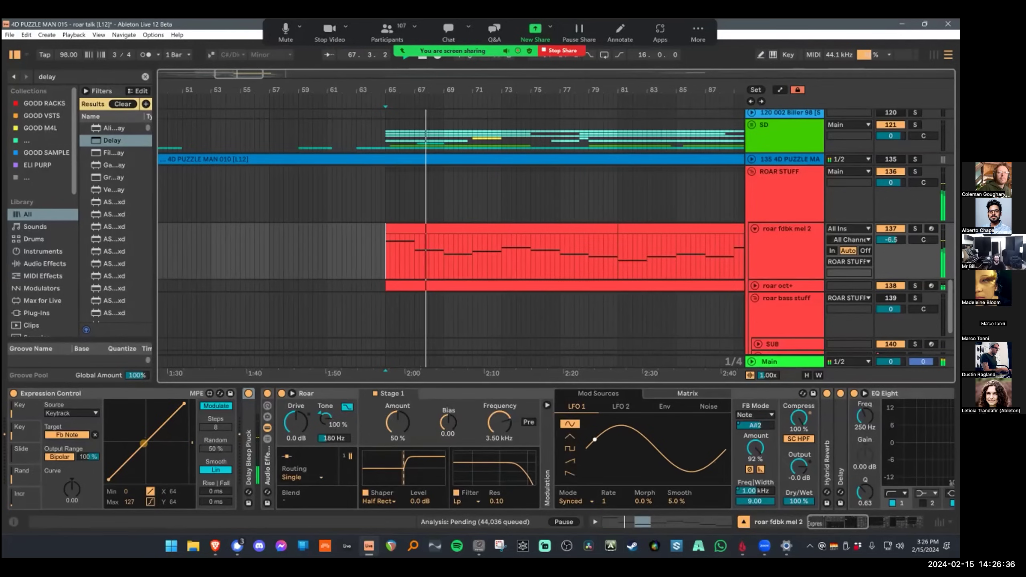
Step: Set the roar fdbk mel 2 volume to -4.2 dB, then deactivate that track and the red feedback melody track 78
{"action": "left_click_drag", "start_coordinate": [891, 240], "coordinate": [891, 230]}
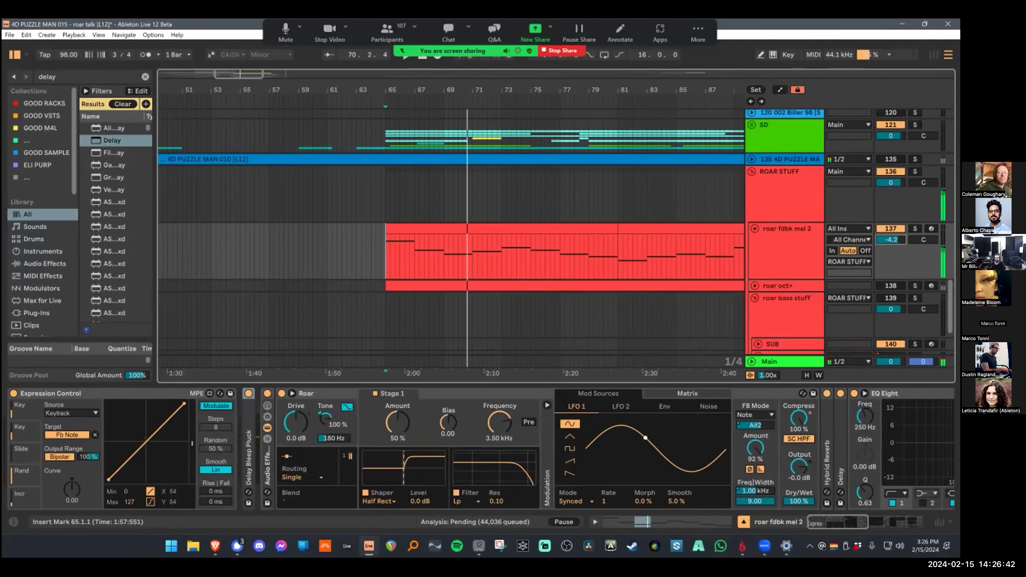
{"action": "scroll", "coordinate": [451, 232], "scroll_direction": "up", "scroll_amount": 8}
{"action": "left_click", "coordinate": [890, 231]}
{"action": "scroll", "coordinate": [891, 230], "scroll_direction": "down", "scroll_amount": 10}
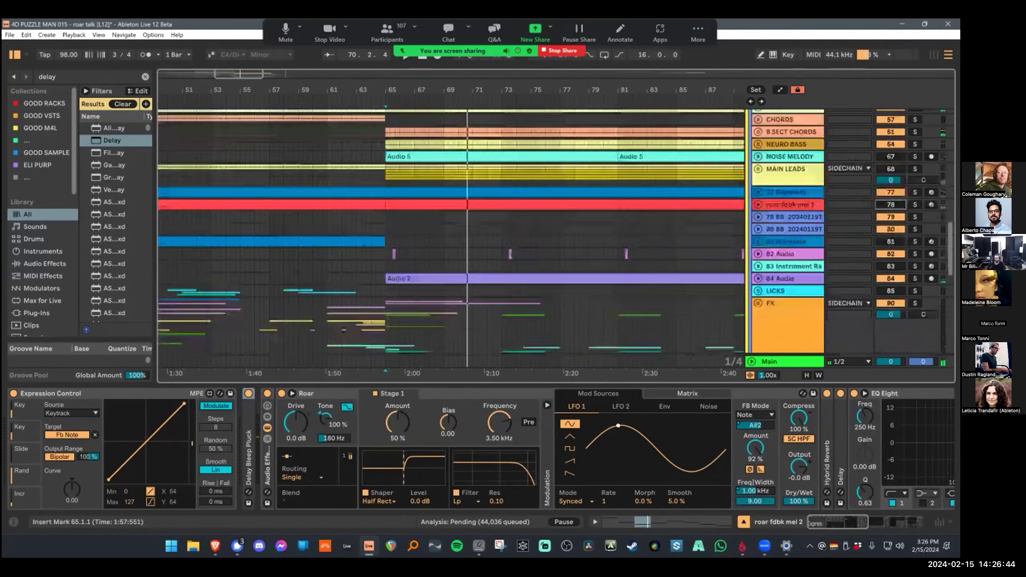
{"action": "left_click", "coordinate": [891, 143]}
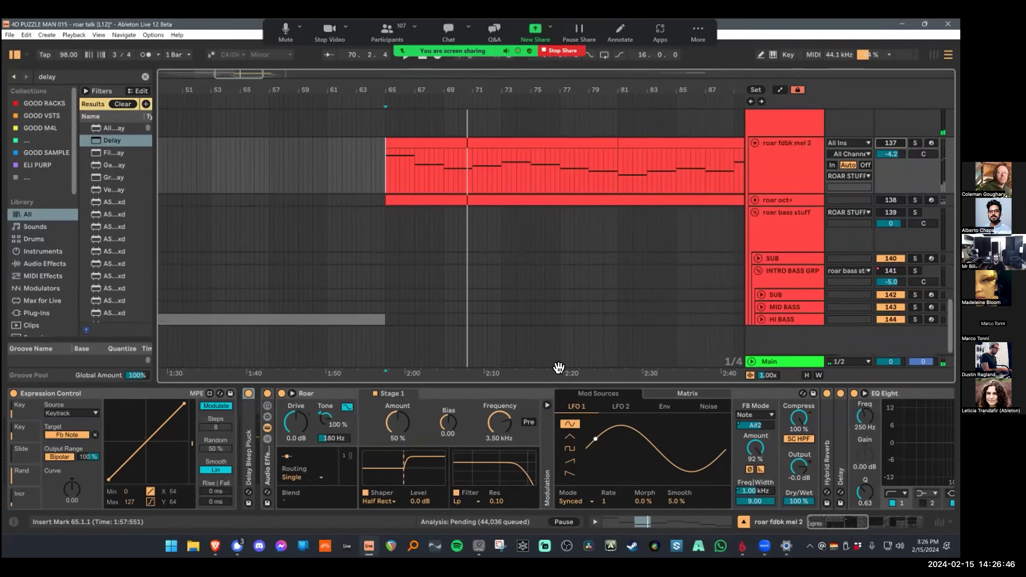
Step: Unfold and solo the roar oct+ track, bring its first Roar device into view and select its clips from bar 65 to 97
{"action": "left_click_drag", "start_coordinate": [587, 369], "coordinate": [513, 368]}
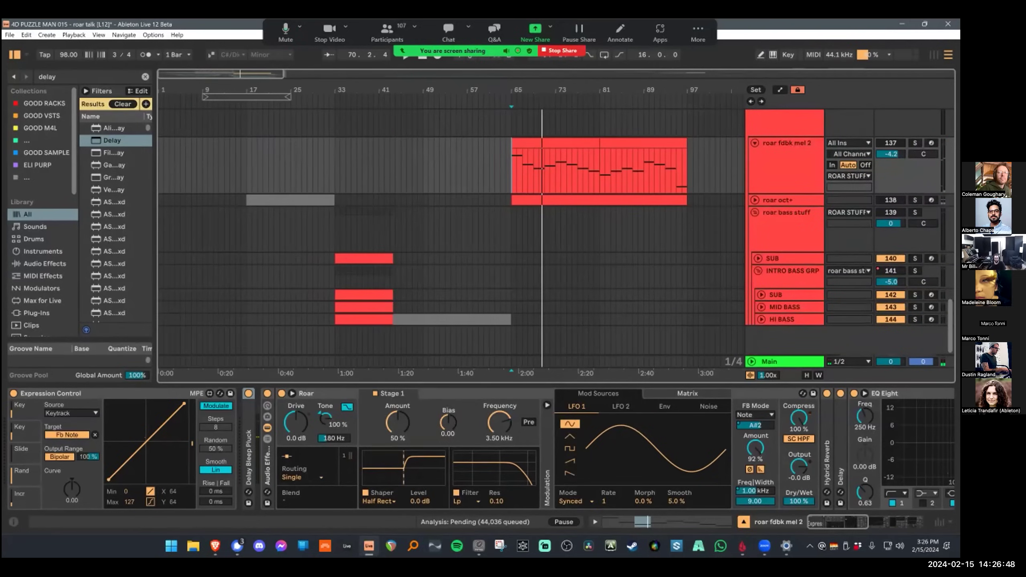
{"action": "left_click", "coordinate": [755, 200]}
{"action": "left_click", "coordinate": [915, 200]}
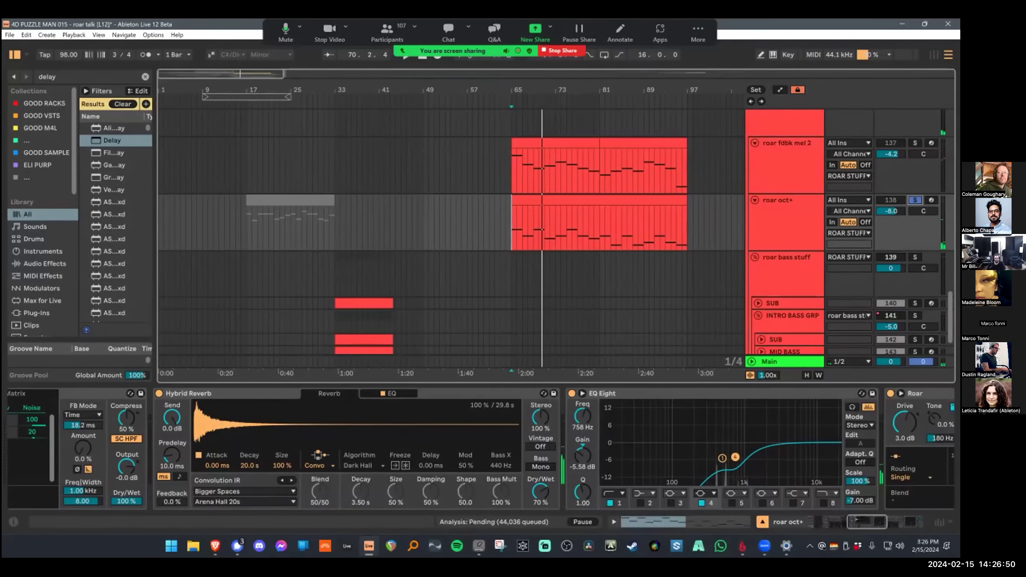
{"action": "scroll", "coordinate": [481, 449], "scroll_direction": "left", "scroll_amount": 10}
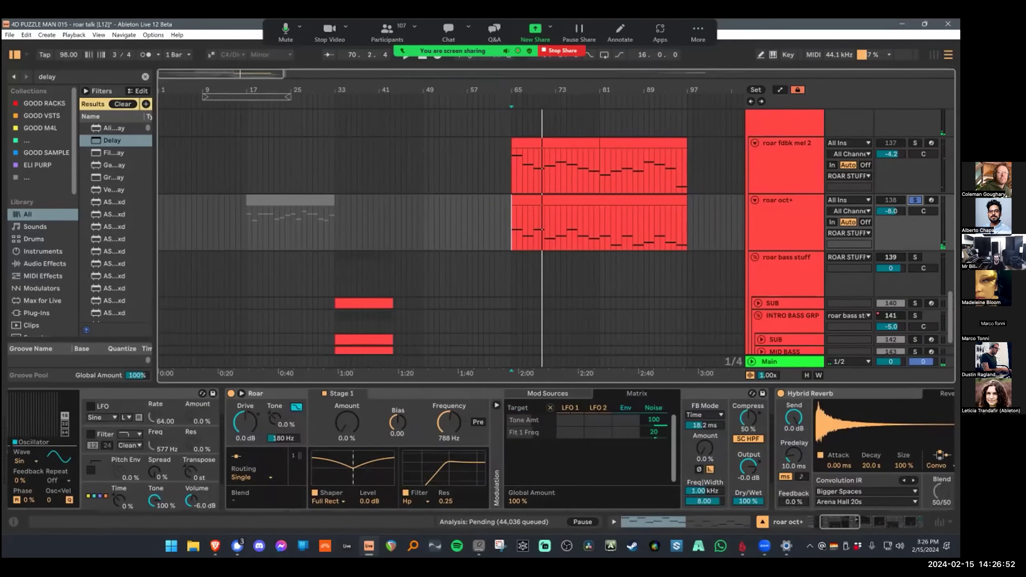
{"action": "left_click", "coordinate": [600, 200]}
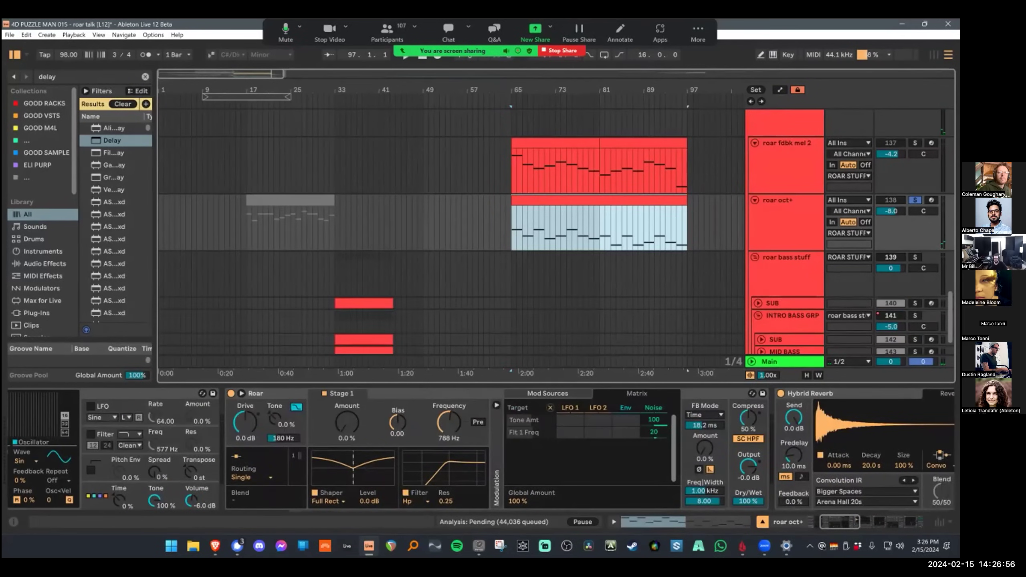
Step: Examine the available Shaper types in Roar on the roar oct+ track without changing the selection
{"action": "left_click", "coordinate": [328, 501]}
{"action": "key", "text": "Escape"}
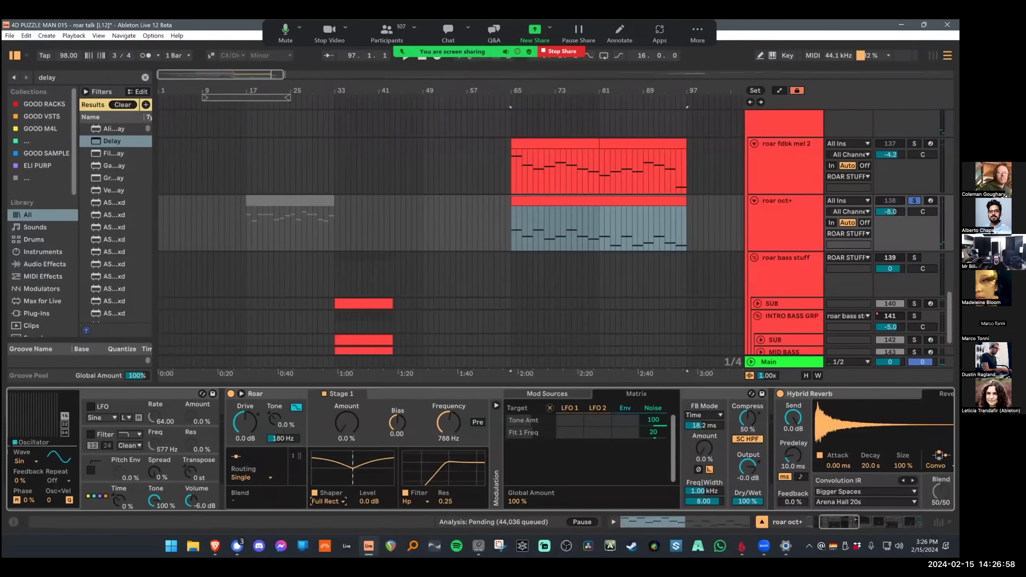
{"action": "left_click", "coordinate": [328, 502]}
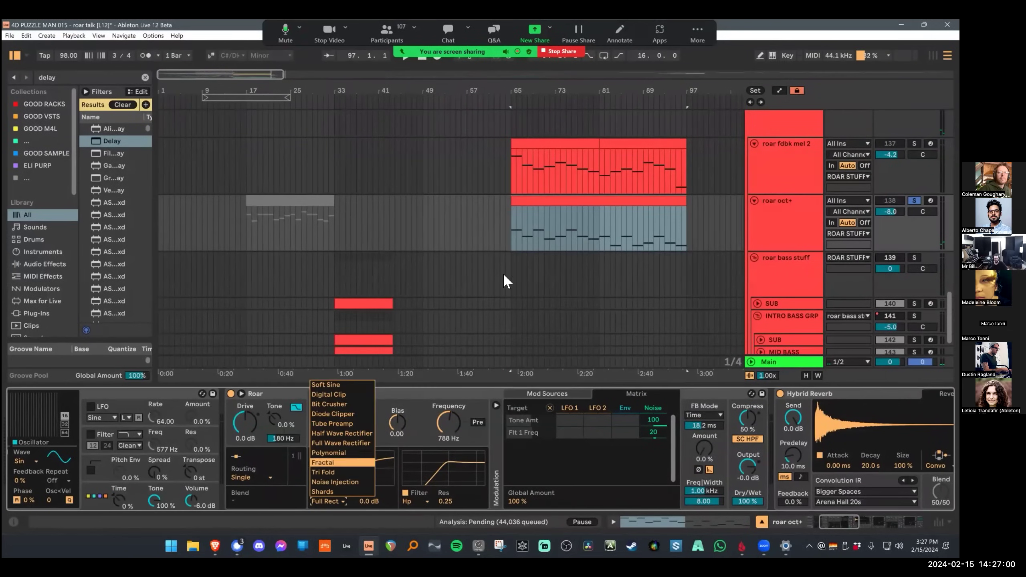
{"action": "left_click", "coordinate": [328, 501]}
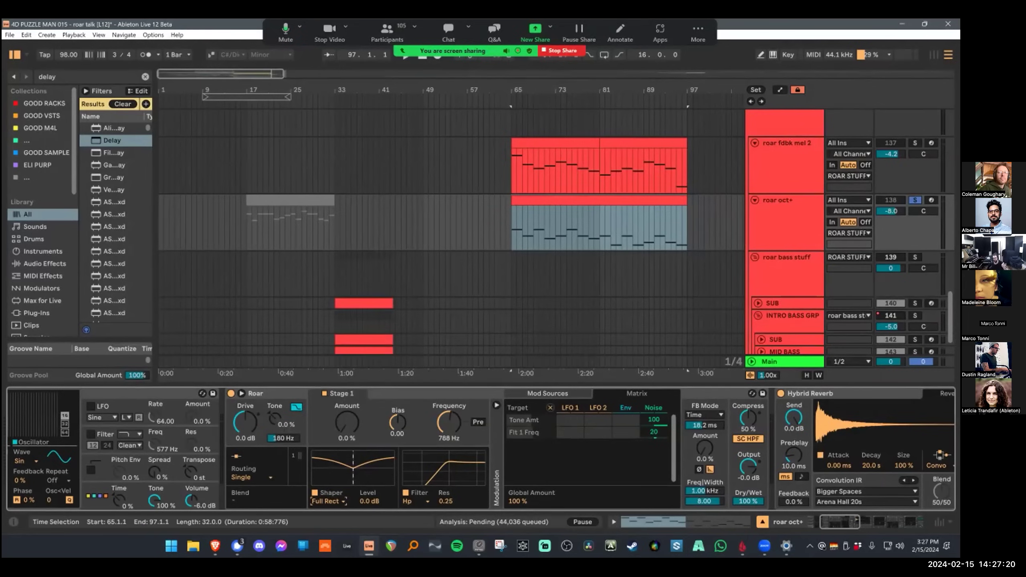
Step: Play the soloed roar oct+ clips from bar 65 with Roar active
{"action": "left_click_drag", "start_coordinate": [521, 90], "coordinate": [522, 170]}
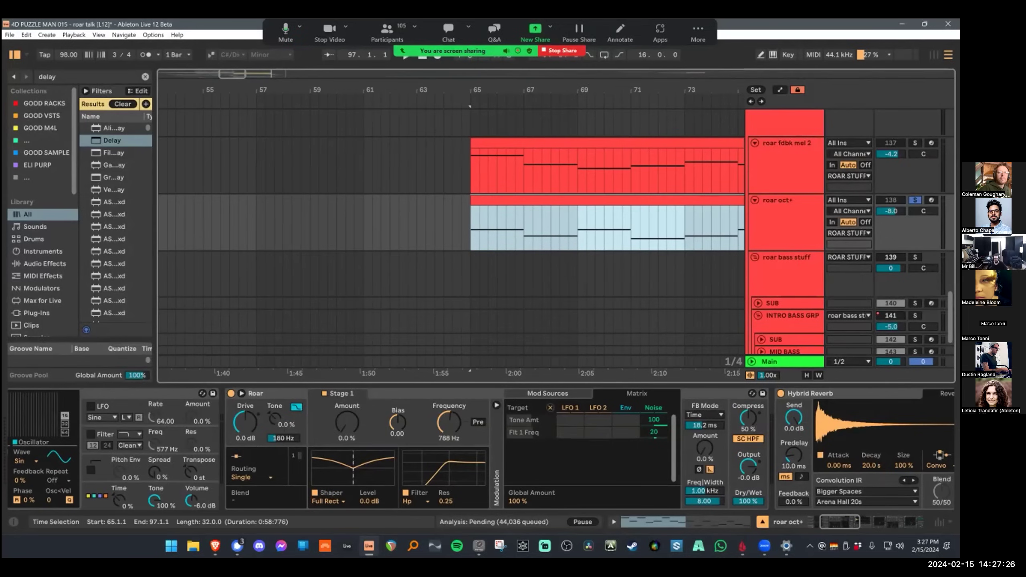
{"action": "key", "text": "space"}
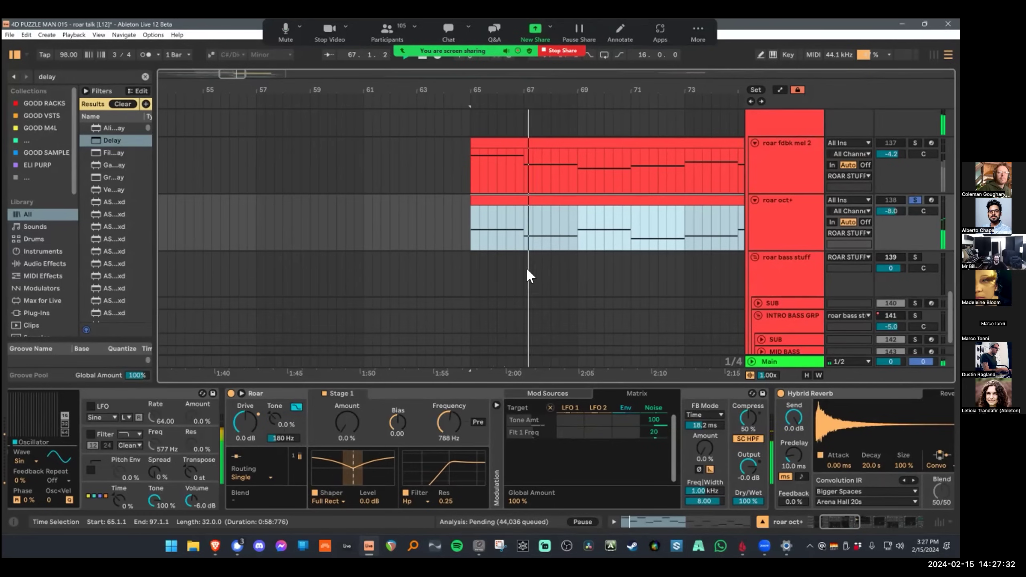
{"action": "key", "text": "space"}
Step: Turn off Roar on roar oct+, play the clip from bar 65 for comparison and turn Roar back on
{"action": "left_click", "coordinate": [271, 394]}
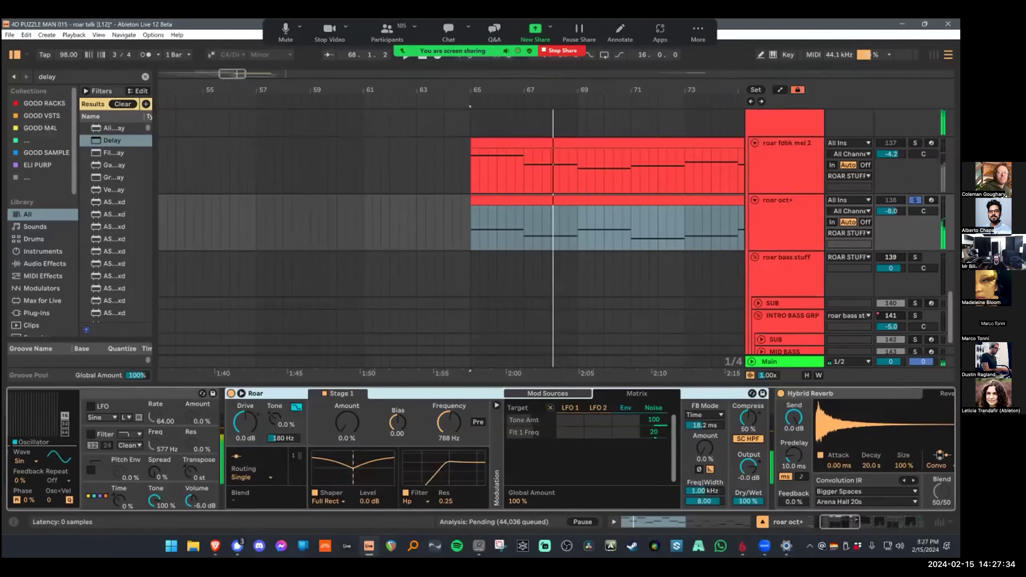
{"action": "left_click", "coordinate": [231, 393]}
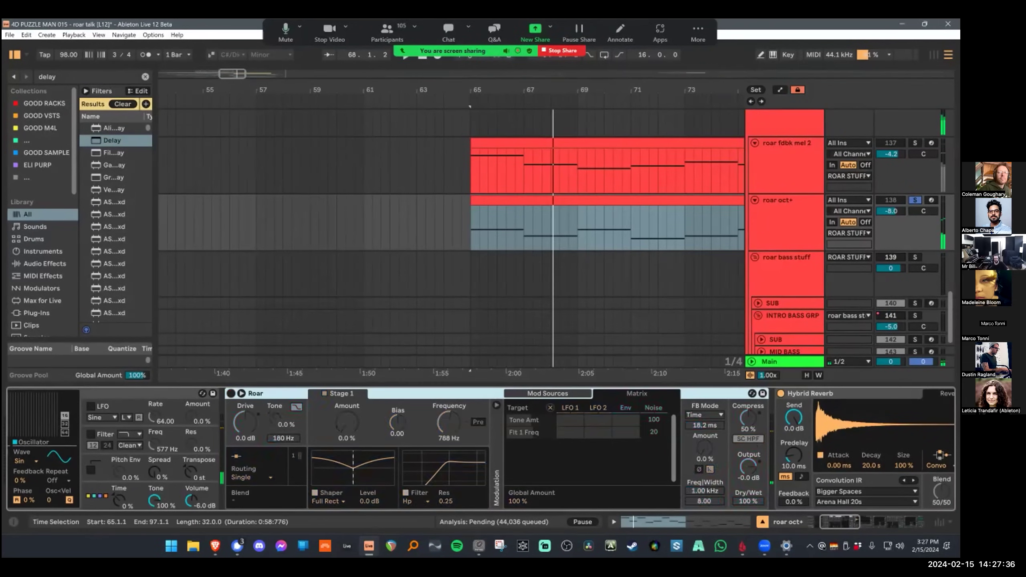
{"action": "left_click", "coordinate": [333, 89]}
{"action": "key", "text": "space"}
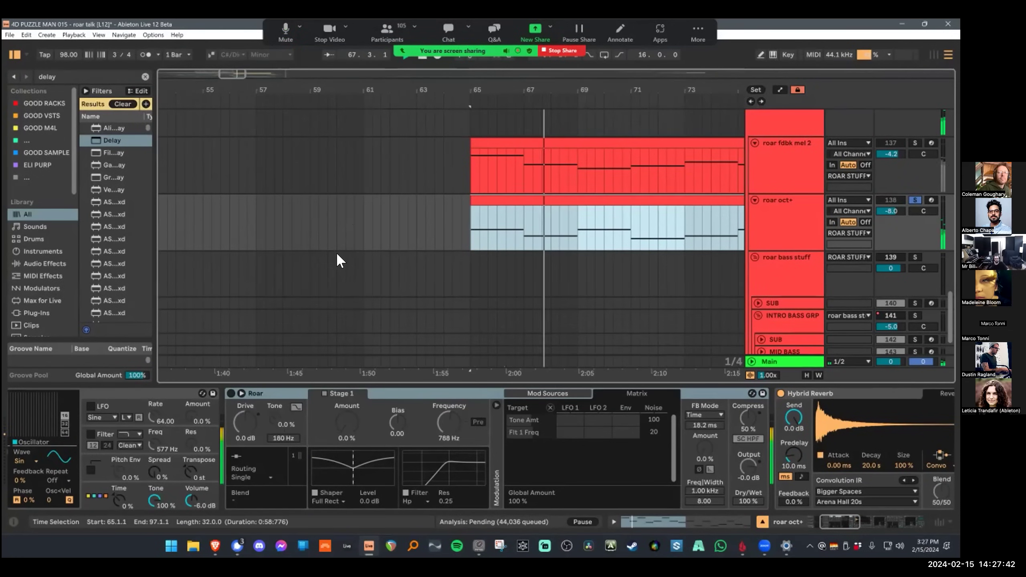
{"action": "left_click", "coordinate": [293, 209]}
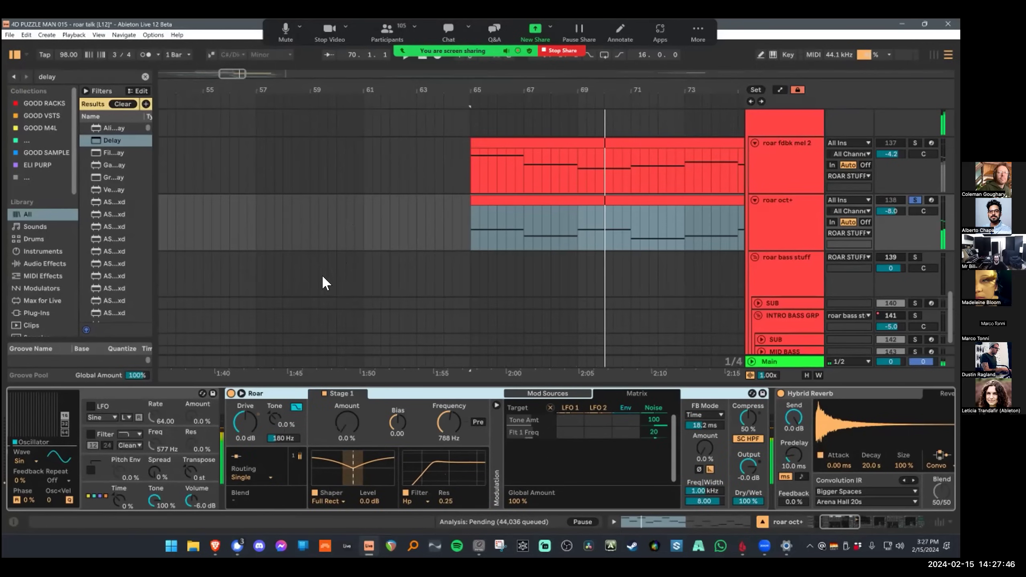
Step: Undo the last two changes with the whole arrangement in view
{"action": "key", "text": "w"}
{"action": "key", "text": "ctrl+z"}
{"action": "key", "text": "ctrl+z"}
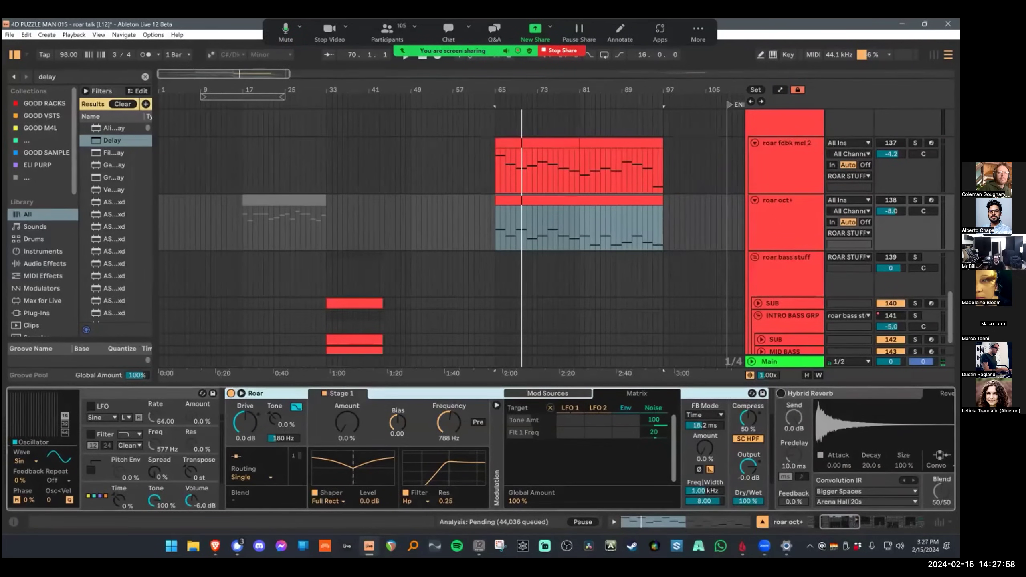
Step: Set Roar's Dry/Wet to 45% on roar oct+, solo the track and turn on its Hybrid Reverb
{"action": "left_click_drag", "start_coordinate": [748, 501], "coordinate": [748, 519]}
{"action": "left_click", "coordinate": [915, 200]}
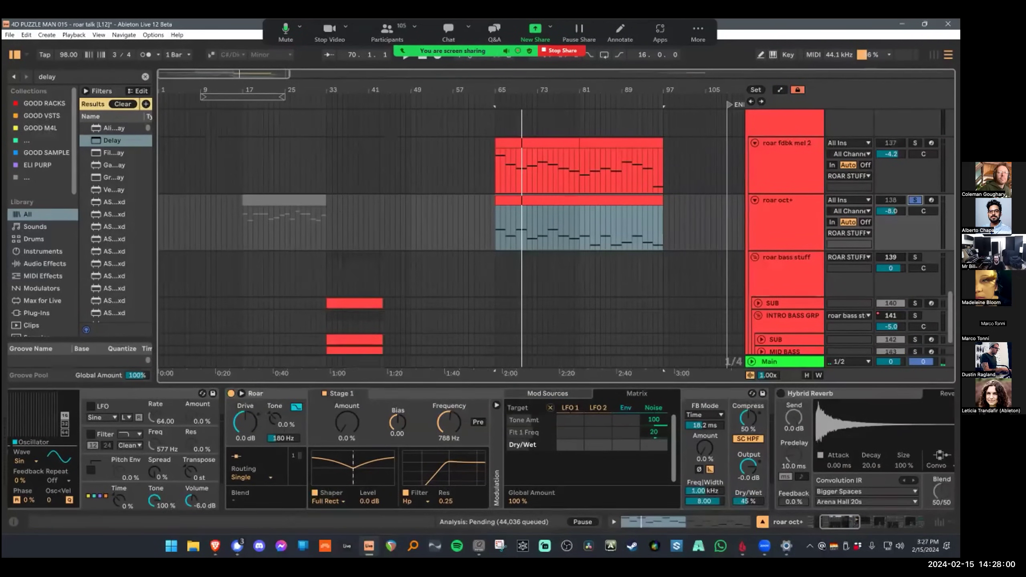
{"action": "left_click", "coordinate": [781, 394]}
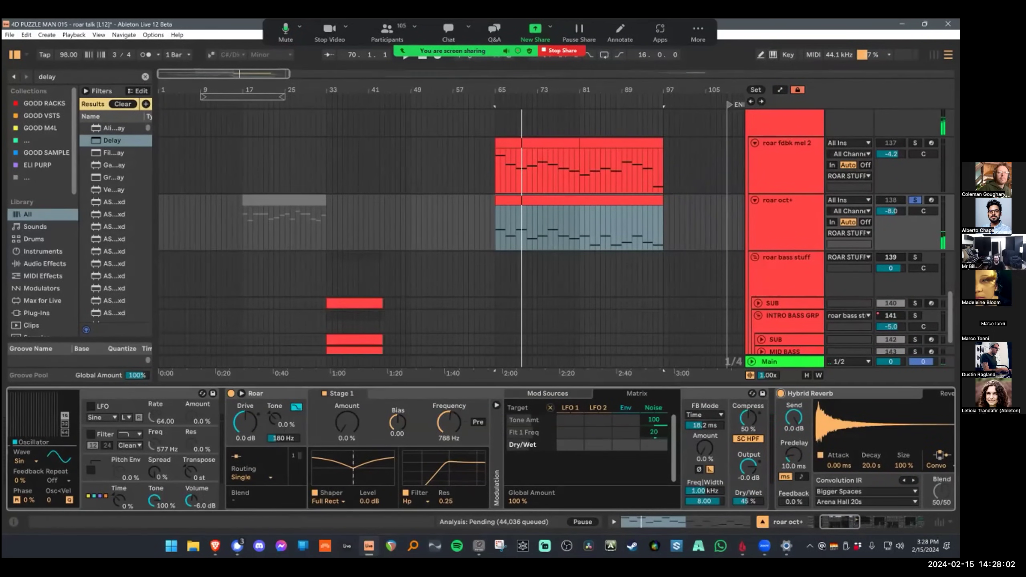
Step: Play the roar oct+ clip from bar 65 while setting Roar's Dry/Wet to 50%, and stop playback
{"action": "left_click_drag", "start_coordinate": [512, 90], "coordinate": [510, 161]}
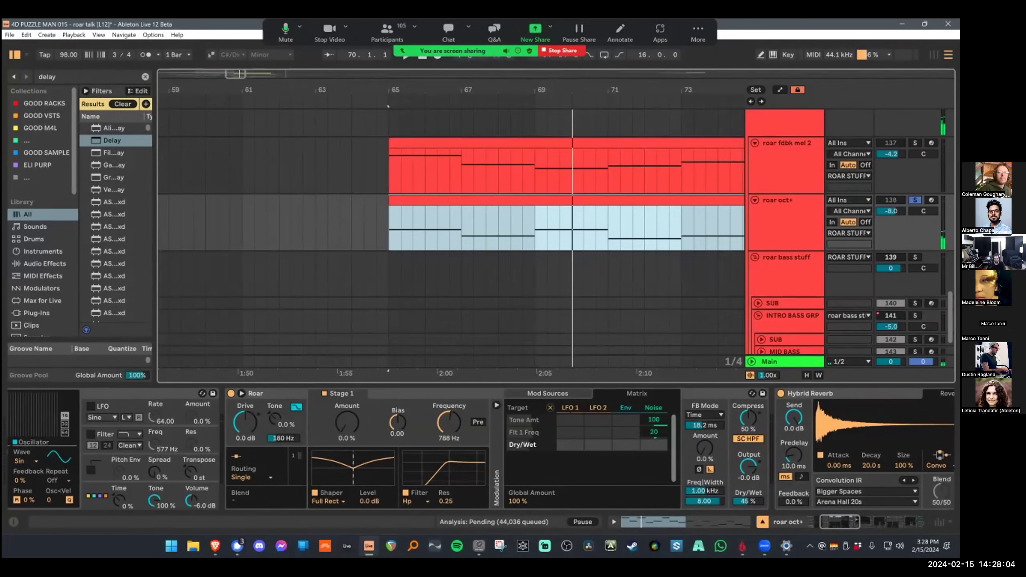
{"action": "key", "text": "space"}
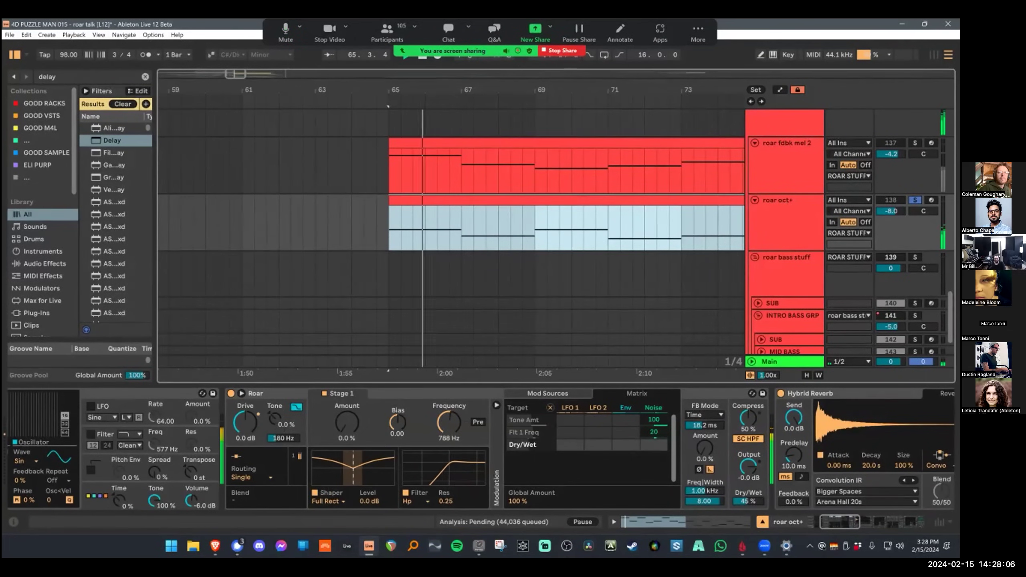
{"action": "left_click_drag", "start_coordinate": [748, 501], "coordinate": [748, 497]}
{"action": "key", "text": "space"}
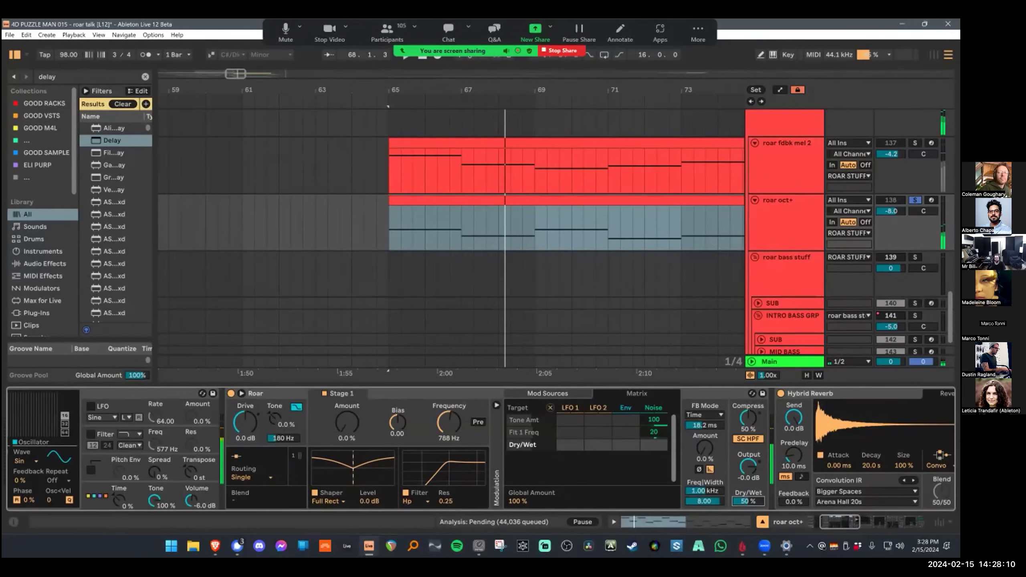
Step: Go to the bass clips at bar 33 and show the device chain of the INTRO BASS GRP track
{"action": "left_click_drag", "start_coordinate": [307, 259], "coordinate": [715, 214]}
{"action": "left_click_drag", "start_coordinate": [364, 226], "coordinate": [525, 227]}
{"action": "left_click_drag", "start_coordinate": [484, 90], "coordinate": [467, 117]}
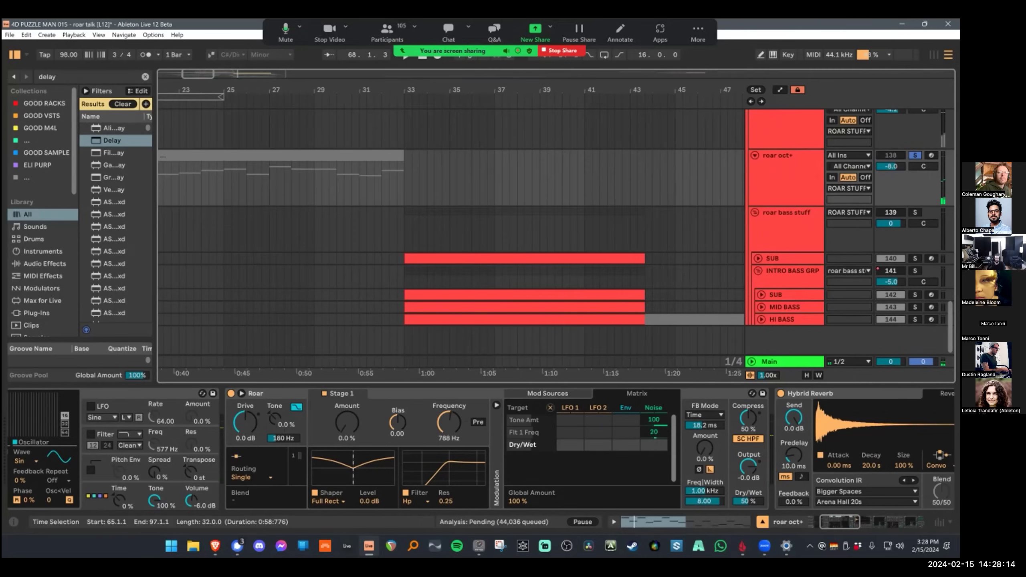
{"action": "left_click", "coordinate": [792, 271]}
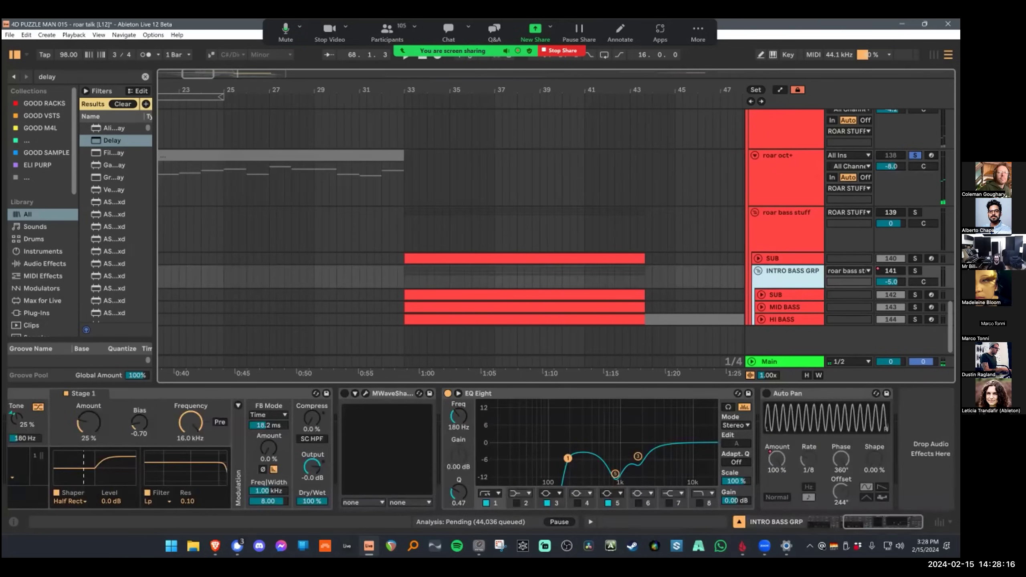
Step: Solo the INTRO BASS GRP track and select its range from bar 33, checking the SUB track's devices
{"action": "scroll", "coordinate": [480, 449], "scroll_direction": "left", "scroll_amount": 10}
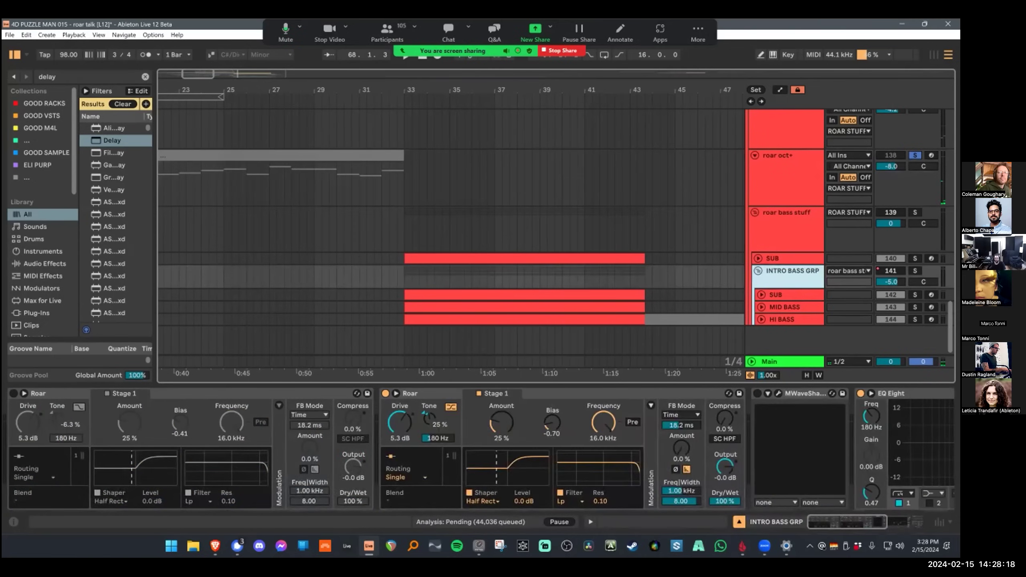
{"action": "key", "text": "Down"}
{"action": "key", "text": "Up"}
{"action": "key", "text": "s"}
{"action": "left_click", "coordinate": [414, 282]}
{"action": "key", "text": "Down"}
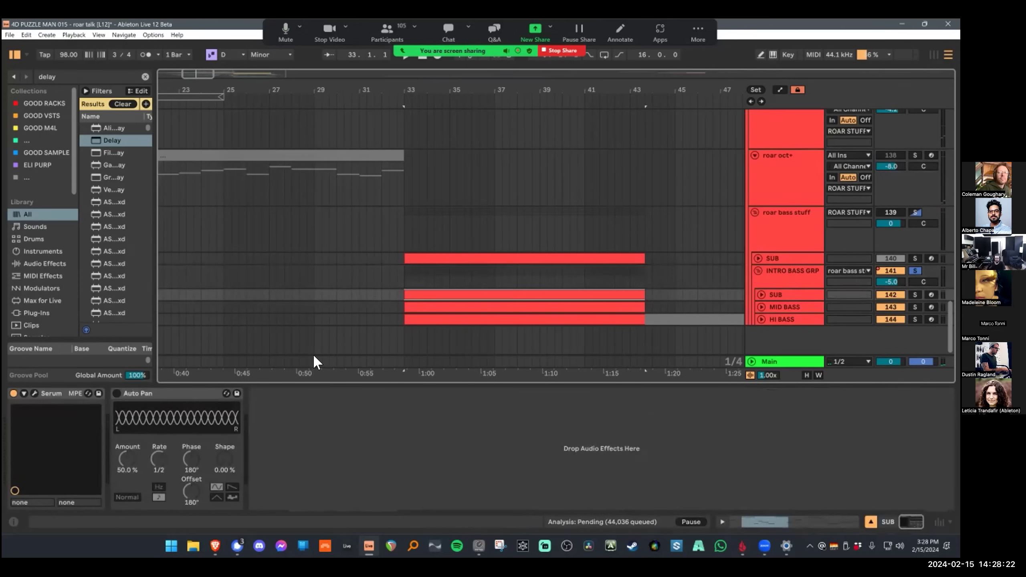
{"action": "key", "text": "Up"}
{"action": "key", "text": "alt+4"}
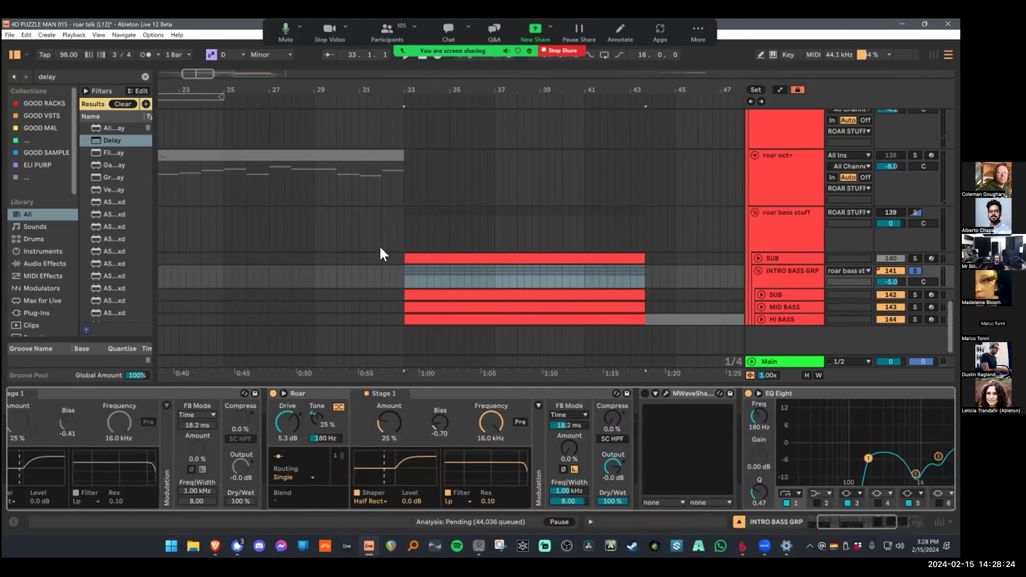
Step: Turn off the second Roar and EQ Eight's band 1 on INTRO BASS GRP, activate roar bass stuff, and play from bar 33
{"action": "key", "text": "ctrl+z"}
{"action": "key", "text": "ctrl+z"}
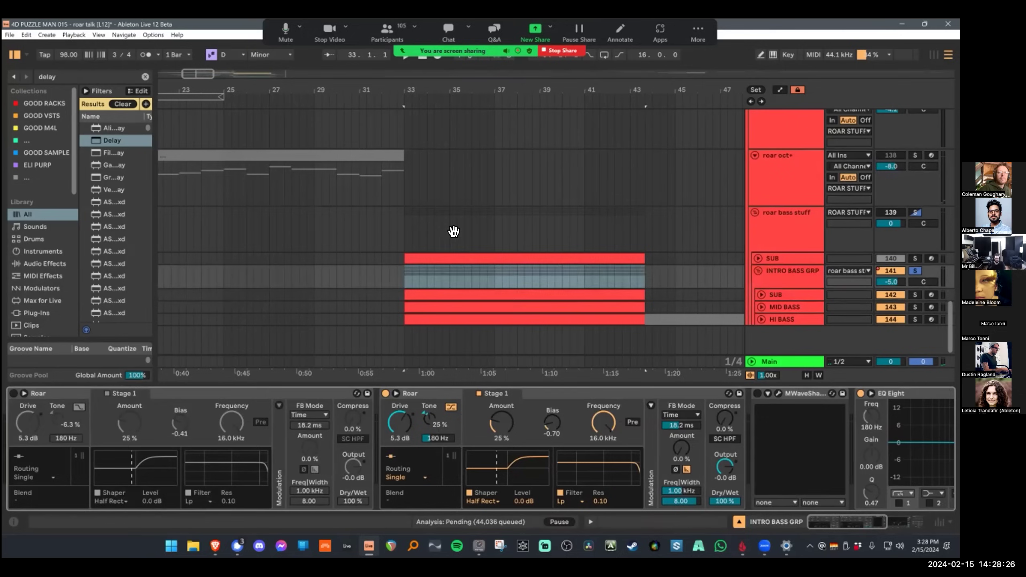
{"action": "key", "text": "ctrl+z"}
{"action": "key", "text": "ctrl+z"}
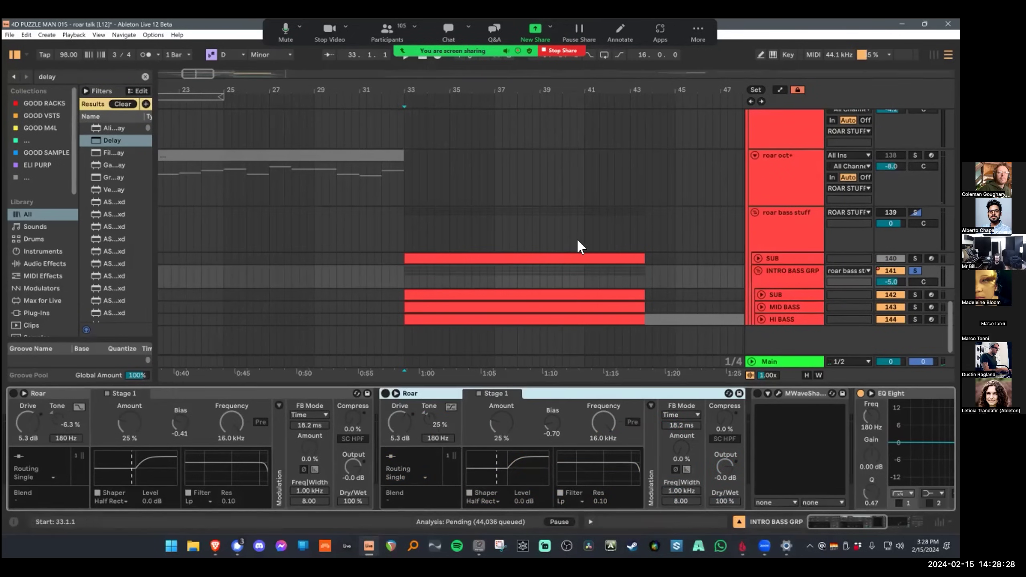
{"action": "left_click", "coordinate": [500, 261]}
{"action": "key", "text": "space"}
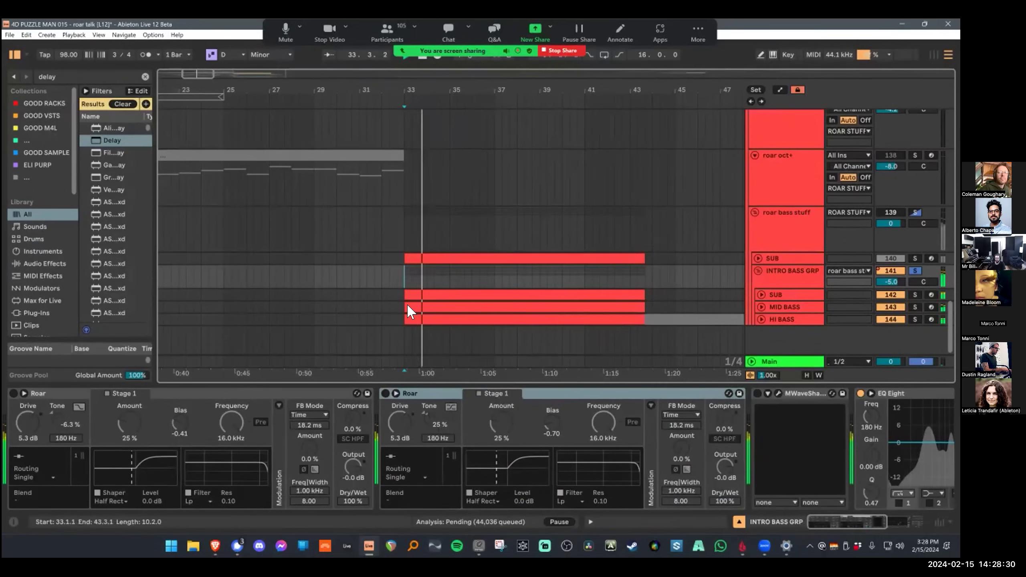
{"action": "left_click", "coordinate": [891, 213]}
{"action": "key", "text": "space"}
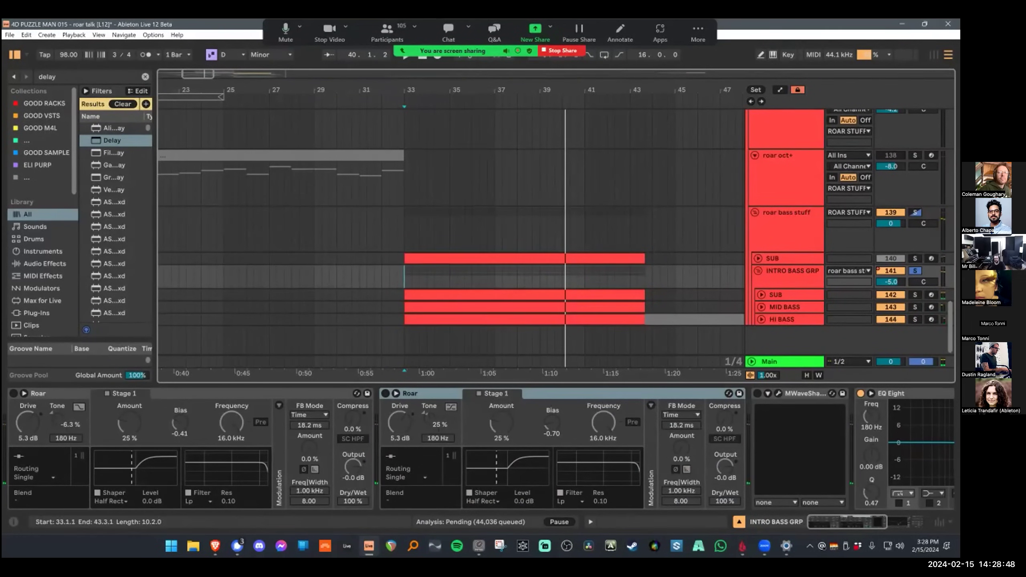
Step: Unfold the SUB, MID BASS and HI BASS tracks inside INTRO BASS GRP and select their clips from bar 33 to bar 43
{"action": "key", "text": "Down"}
{"action": "key", "text": "shift+Down"}
{"action": "key", "text": "shift+Down"}
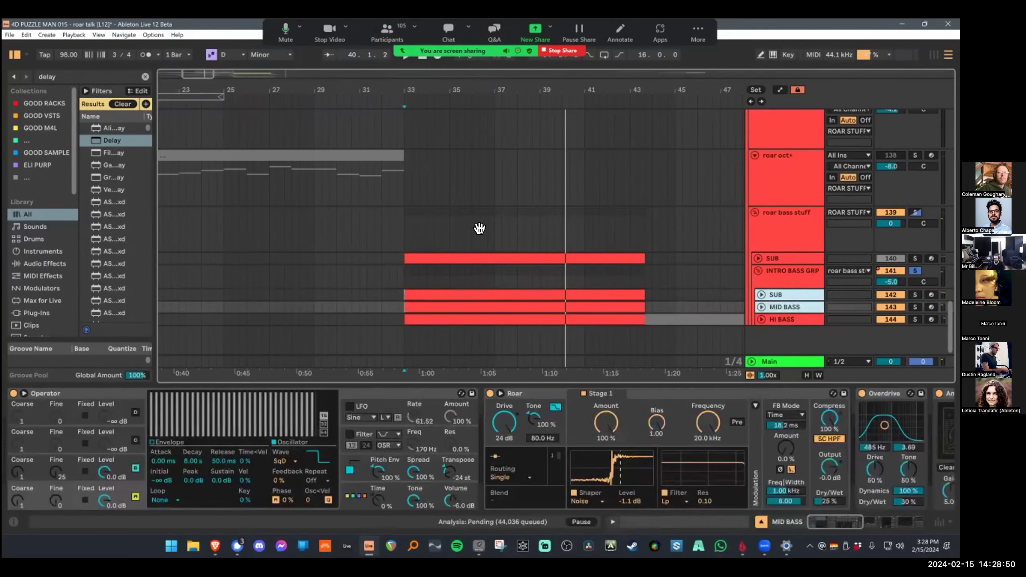
{"action": "key", "text": "u"}
{"action": "scroll", "coordinate": [464, 275], "scroll_direction": "down", "scroll_amount": 4}
{"action": "scroll", "coordinate": [489, 252], "scroll_direction": "down", "scroll_amount": 1}
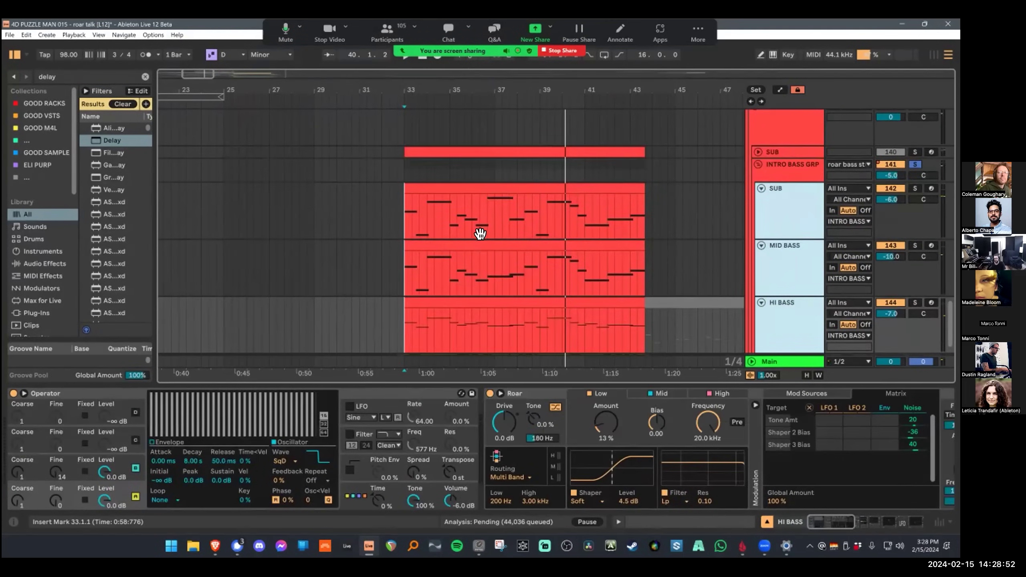
{"action": "key", "text": "Up"}
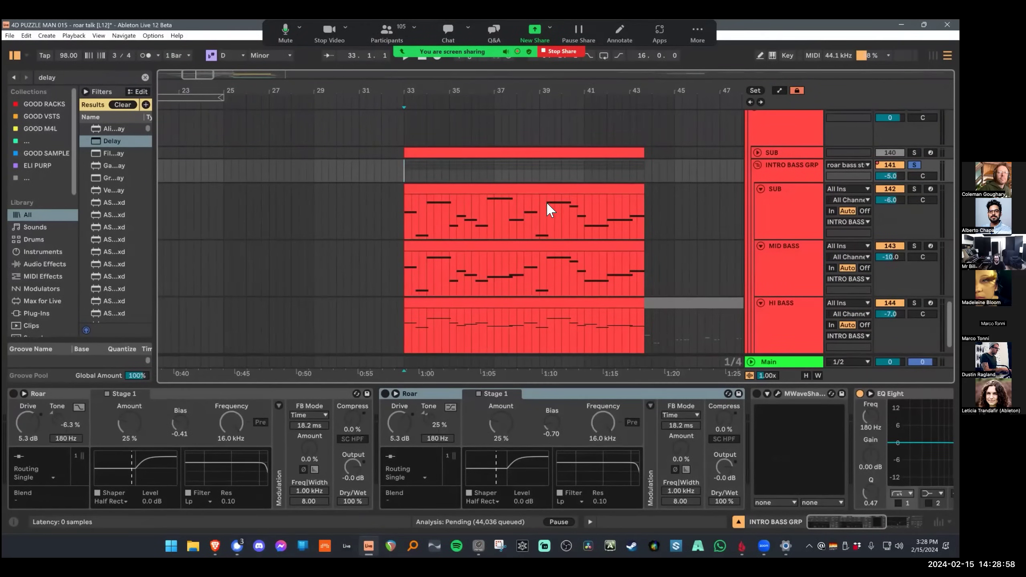
{"action": "key", "text": "alt+4"}
{"action": "key", "text": "0"}
{"action": "left_click_drag", "start_coordinate": [569, 172], "coordinate": [644, 330]}
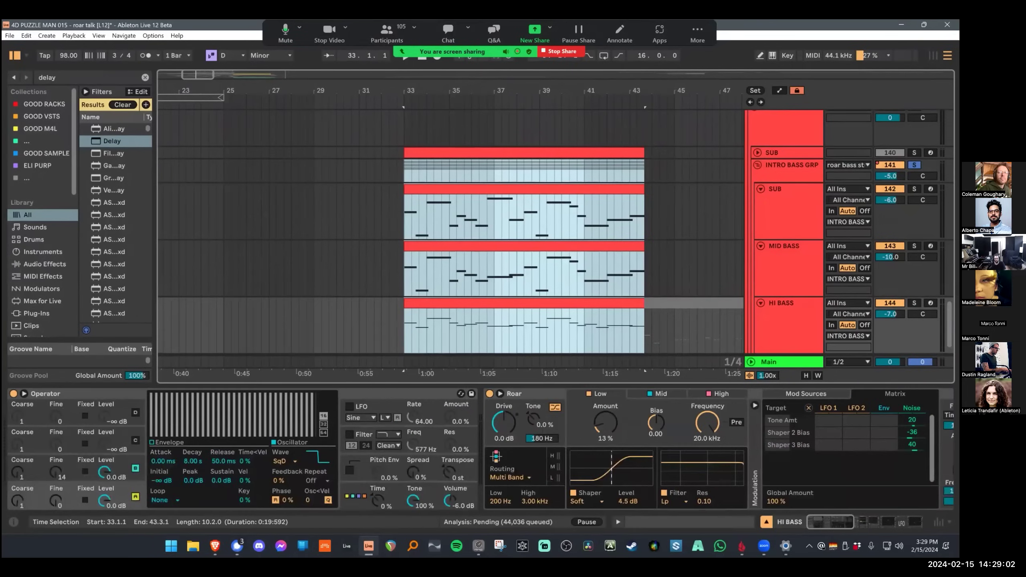
Step: Turn the second Roar on INTRO BASS GRP back on and play the bass group from bar 33
{"action": "left_click", "coordinate": [405, 173]}
{"action": "key", "text": "space"}
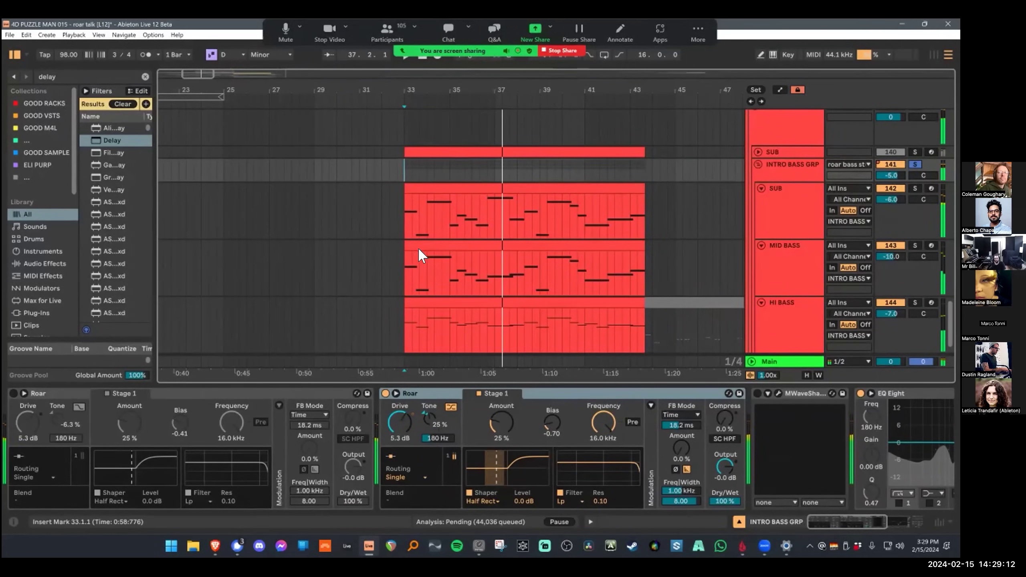
{"action": "scroll", "coordinate": [451, 230], "scroll_direction": "up", "scroll_amount": 1}
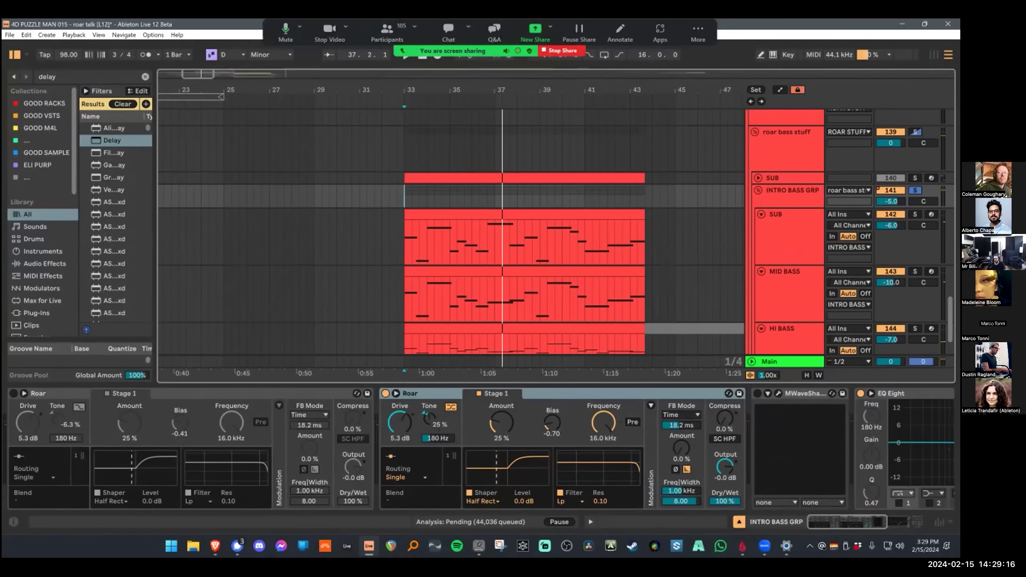
{"action": "key", "text": "Down"}
{"action": "key", "text": "Up"}
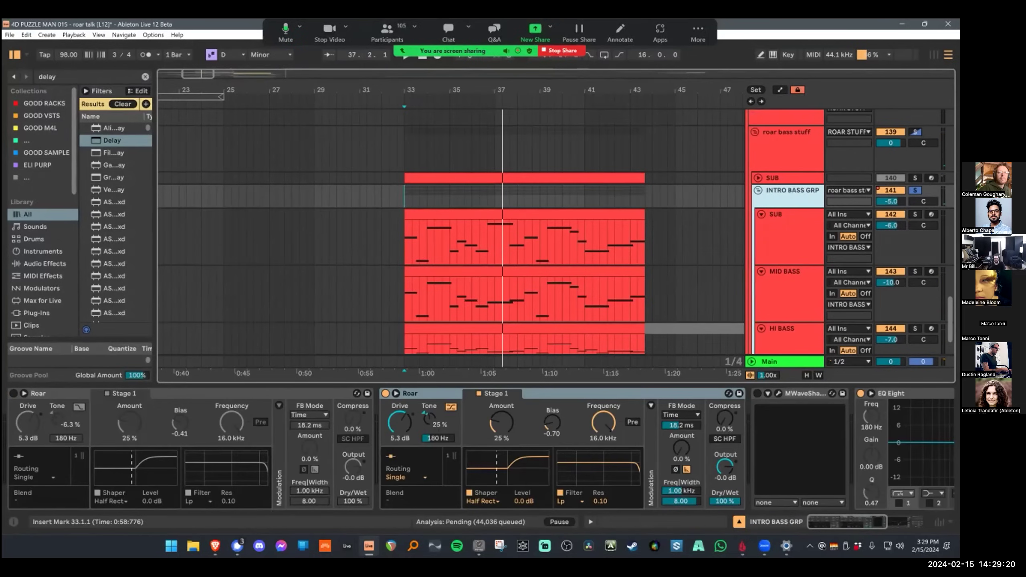
{"action": "key", "text": "space"}
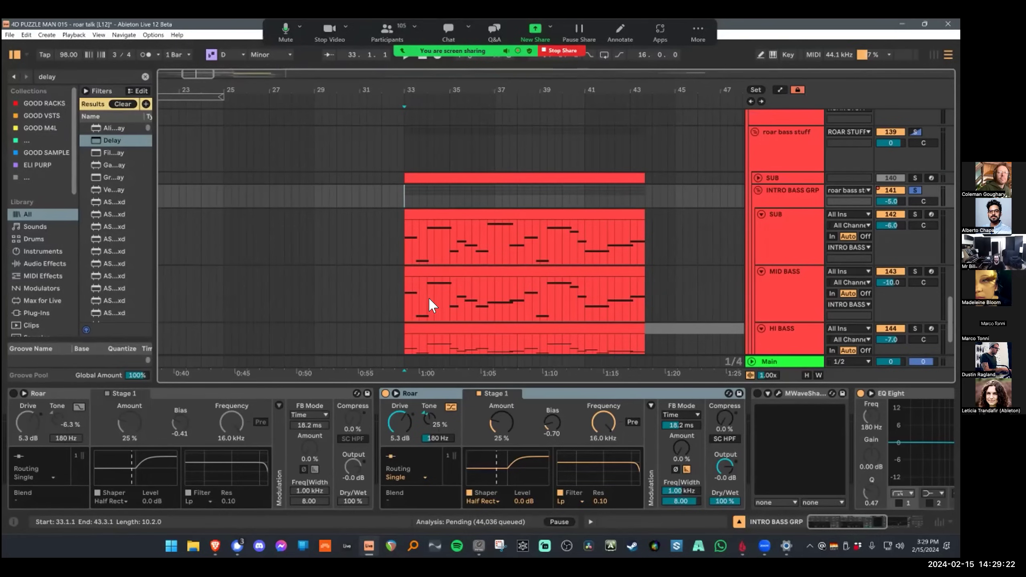
Step: Deactivate the SUB clip inside INTRO BASS GRP and play the remaining bass layers from bar 33
{"action": "left_click", "coordinate": [417, 255]}
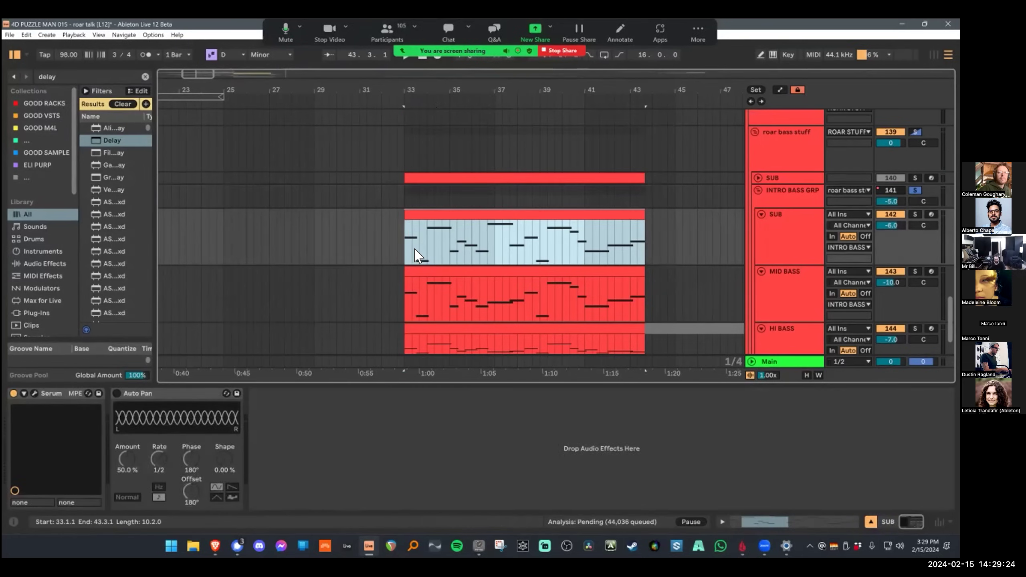
{"action": "key", "text": "0"}
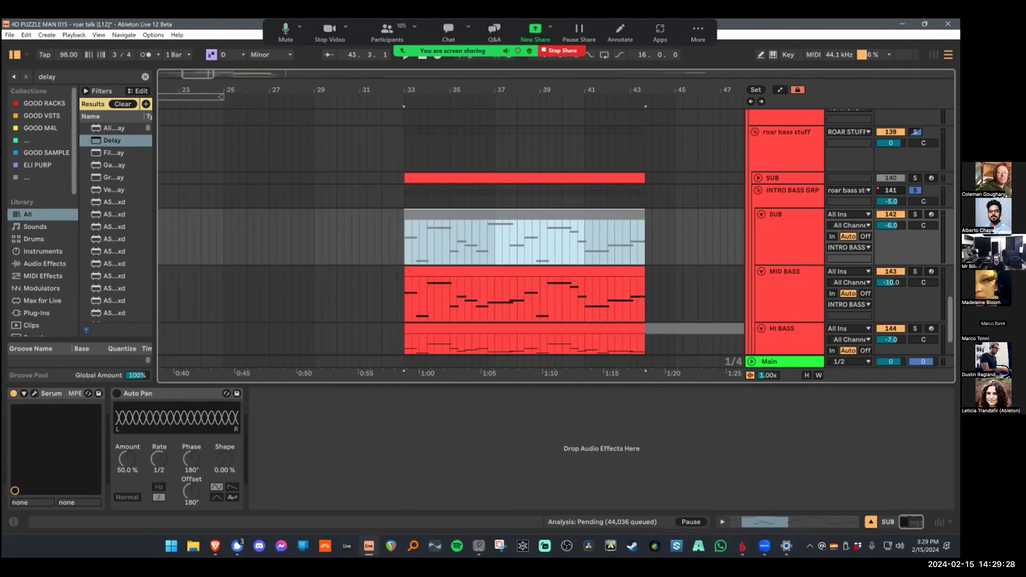
{"action": "left_click", "coordinate": [789, 196]}
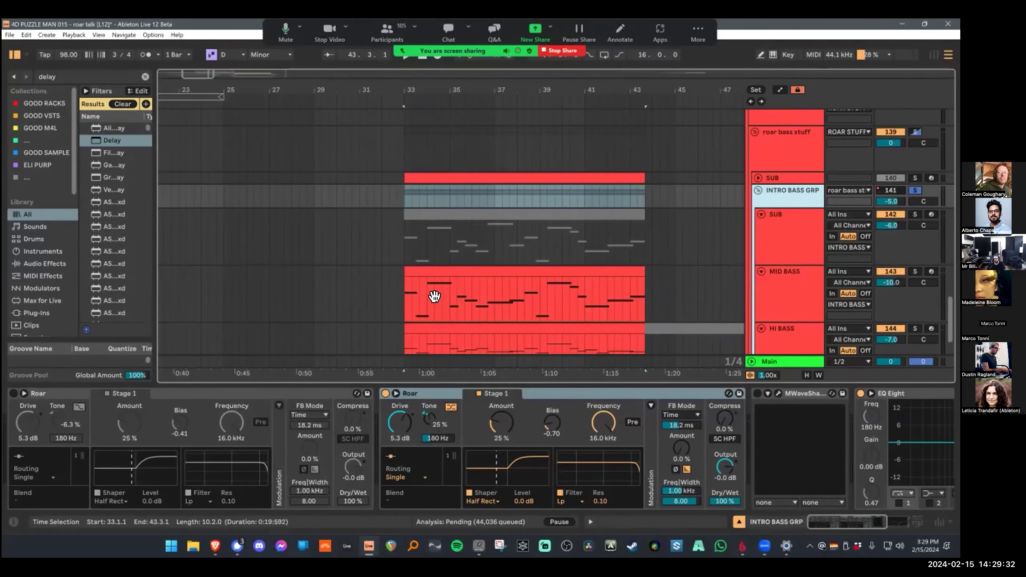
{"action": "key", "text": "Left"}
{"action": "key", "text": "space"}
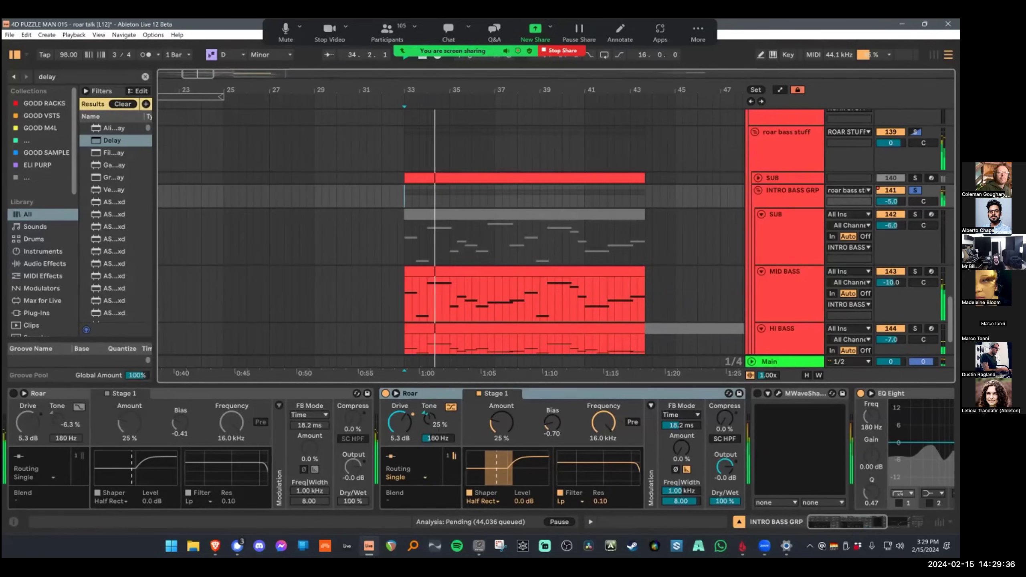
{"action": "key", "text": "space"}
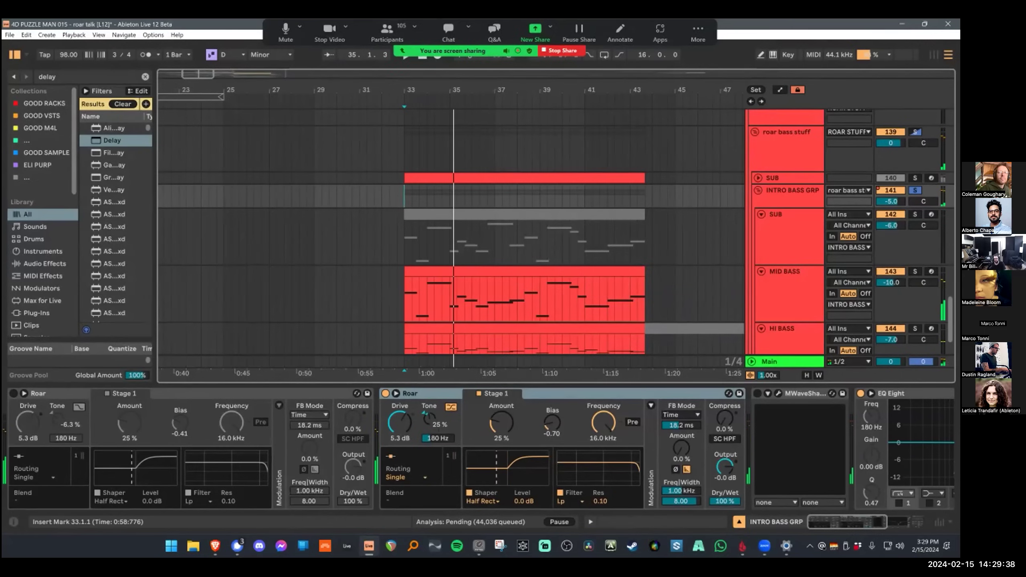
Step: Reactivate the SUB clip inside INTRO BASS GRP and turn on band 1 of the group's EQ Eight
{"action": "left_click", "coordinate": [524, 214]}
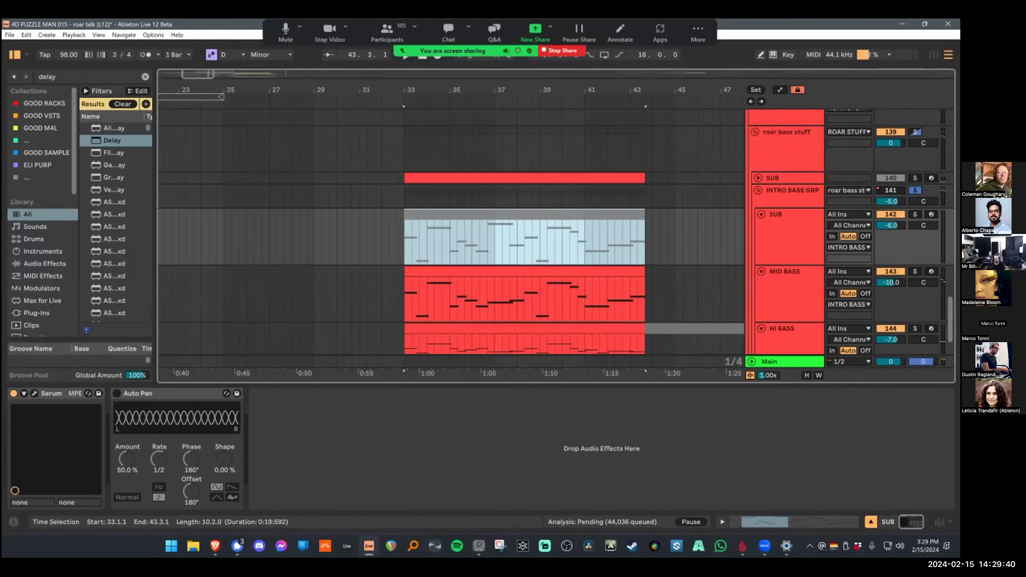
{"action": "left_click", "coordinate": [791, 192]}
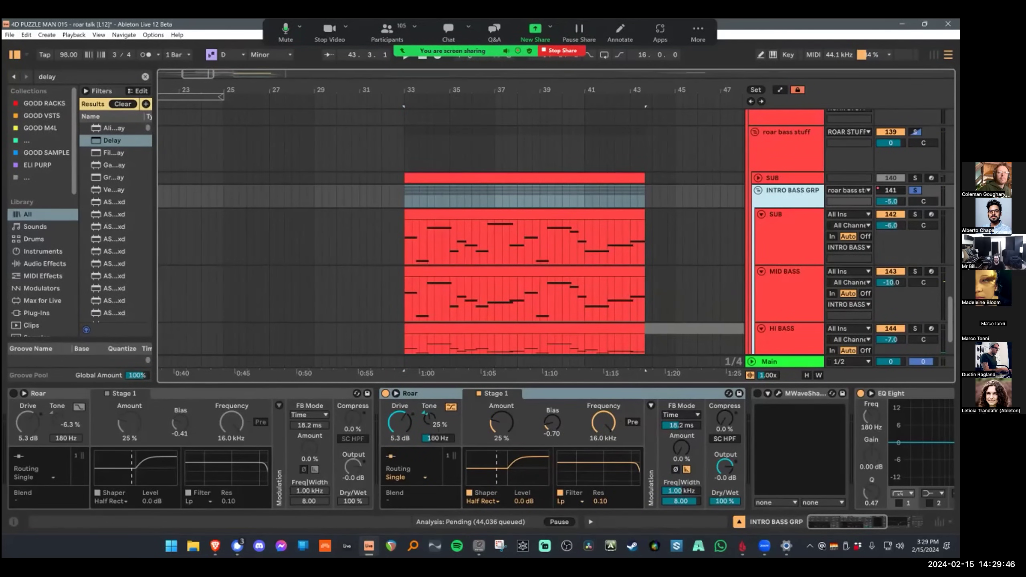
{"action": "scroll", "coordinate": [481, 449], "scroll_direction": "right", "scroll_amount": 8}
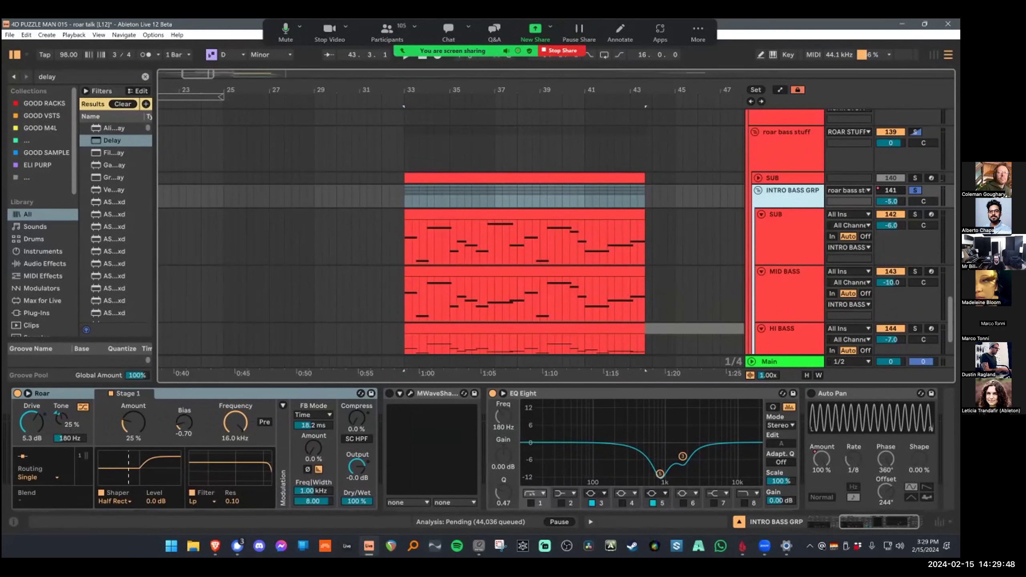
{"action": "left_click", "coordinate": [531, 503]}
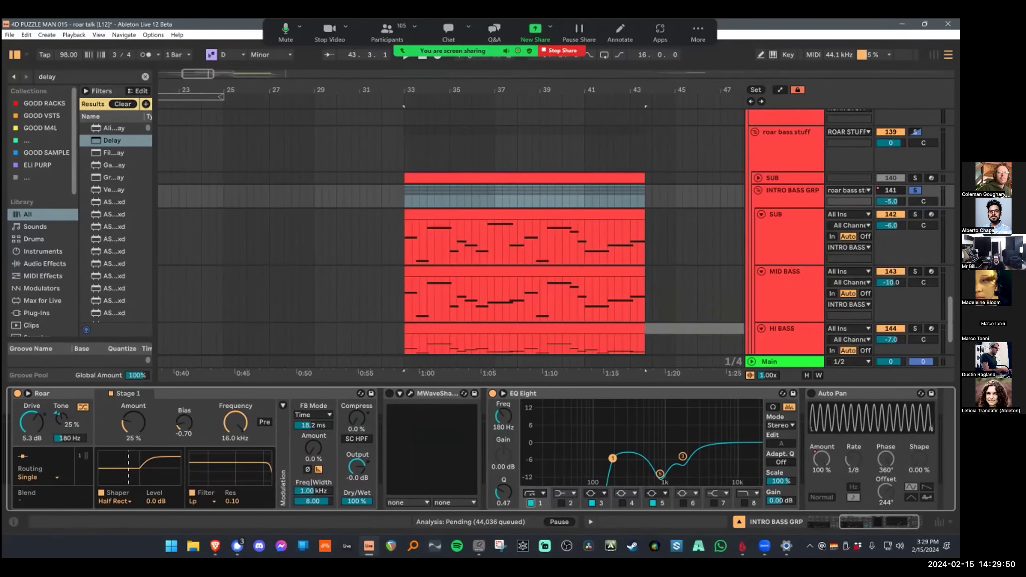
{"action": "left_click", "coordinate": [404, 196]}
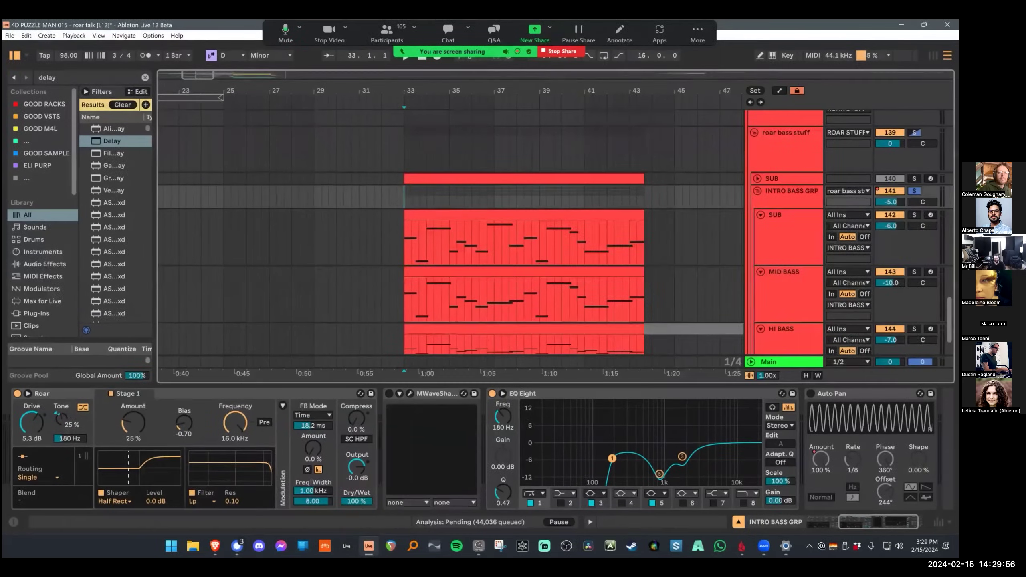
Step: Unfold the separate SUB track, solo roar bass stuff, and play all the basses from bar 33 with the INTRO BASS GRP devices shown
{"action": "left_click", "coordinate": [759, 178]}
{"action": "left_click_drag", "start_coordinate": [646, 205], "coordinate": [404, 205]}
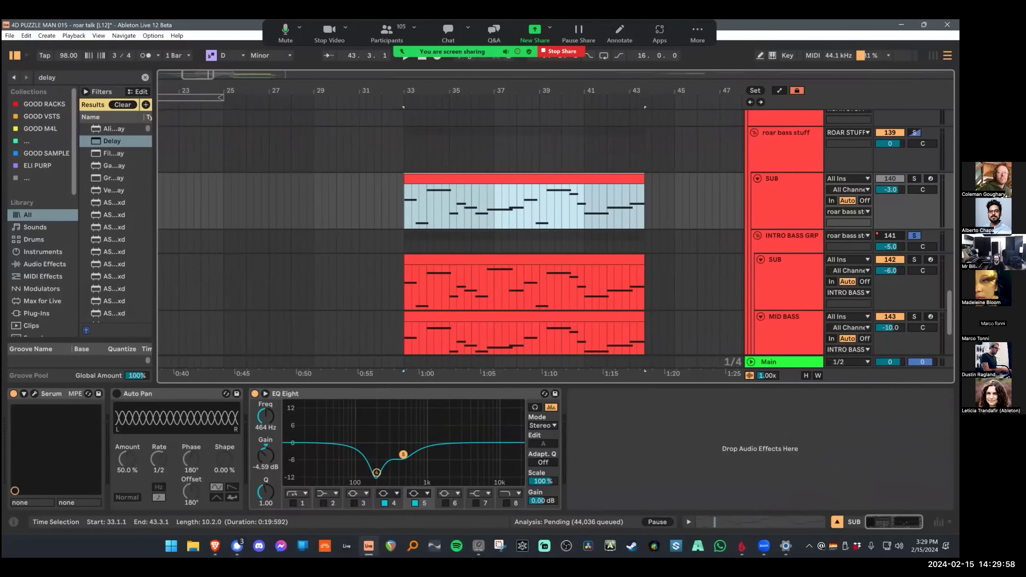
{"action": "left_click", "coordinate": [914, 133]}
{"action": "left_click", "coordinate": [404, 150]}
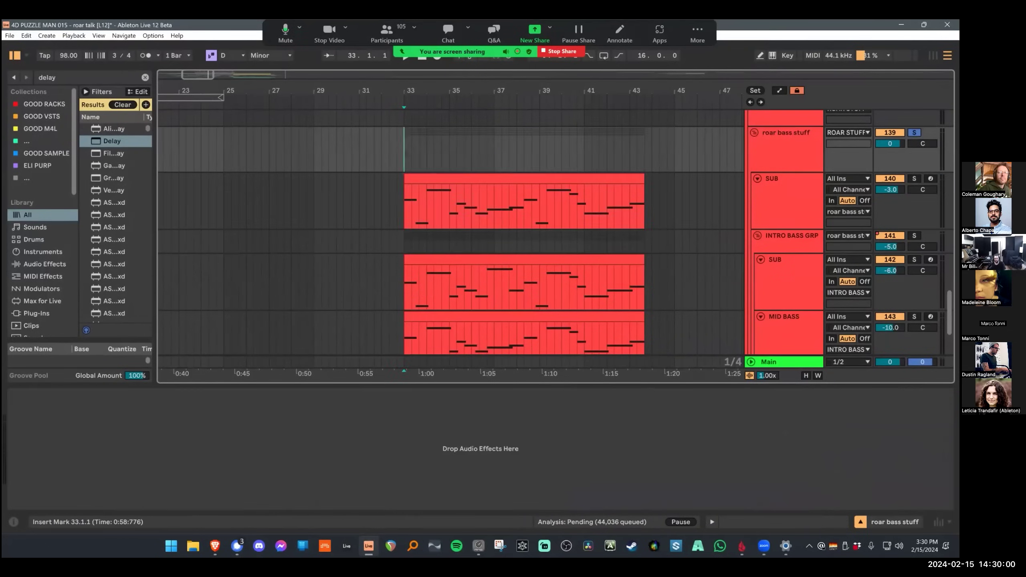
{"action": "key", "text": "space"}
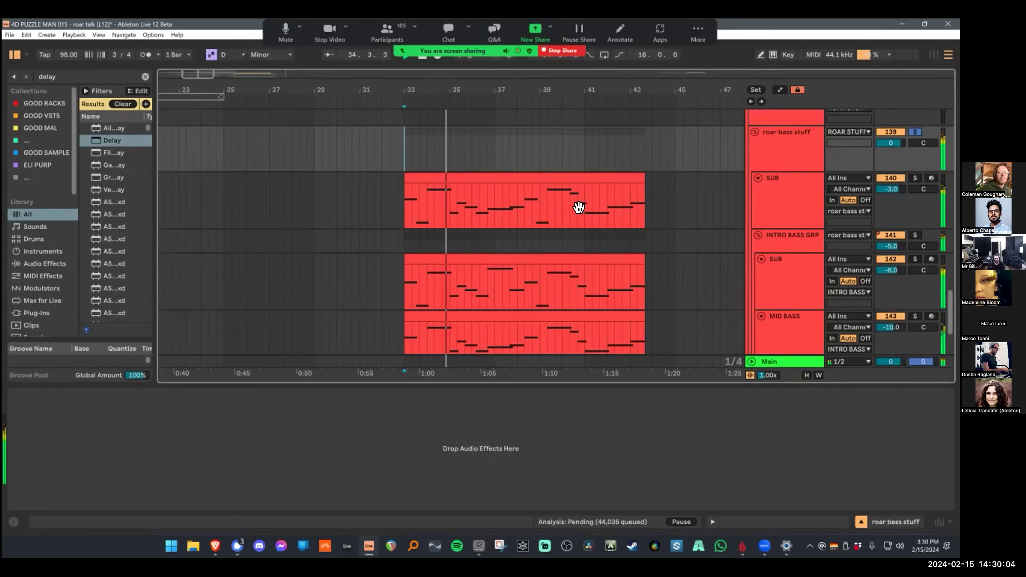
{"action": "left_click", "coordinate": [789, 241]}
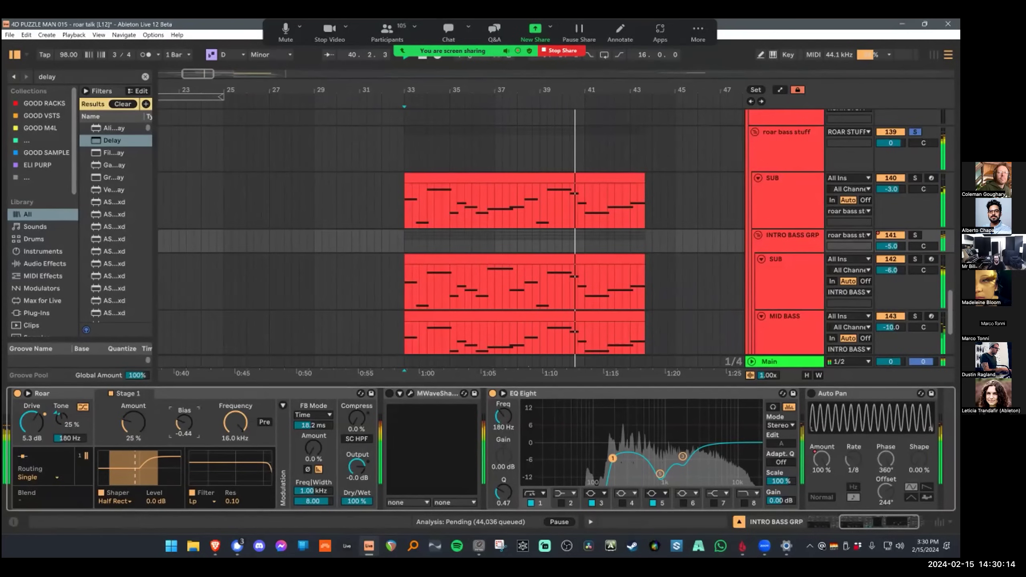
{"action": "key", "text": "space"}
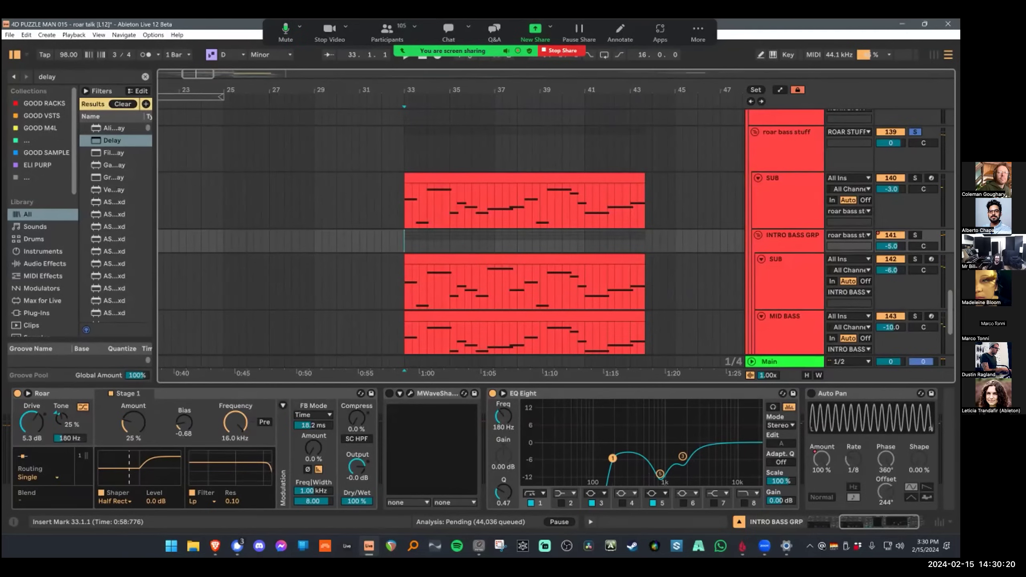
Step: Compare the device chains of the separate SUB track, INTRO BASS GRP and the SUB track inside it
{"action": "left_click_drag", "start_coordinate": [405, 202], "coordinate": [645, 202]}
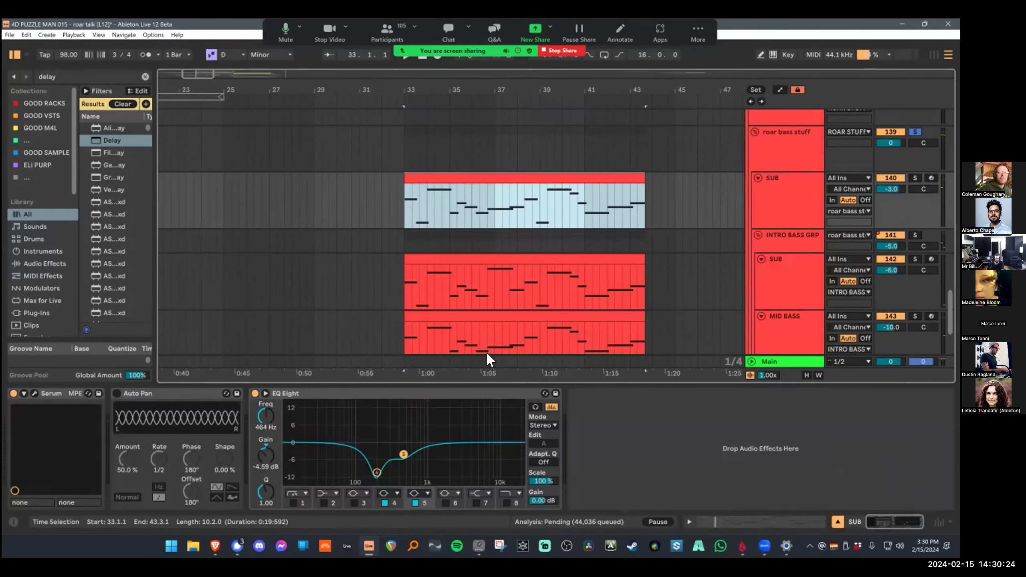
{"action": "key", "text": "Down"}
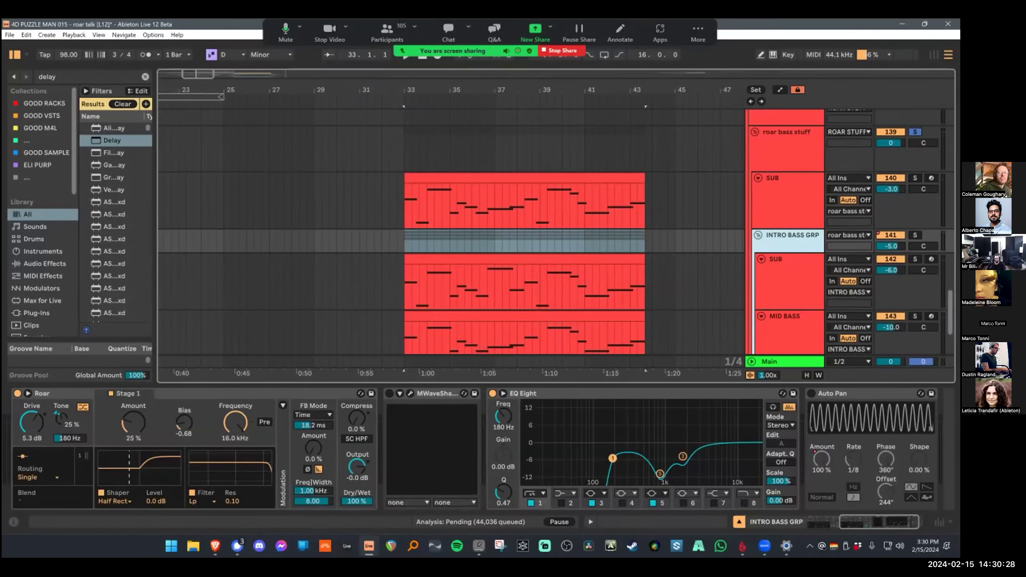
{"action": "left_click_drag", "start_coordinate": [528, 204], "coordinate": [513, 223]}
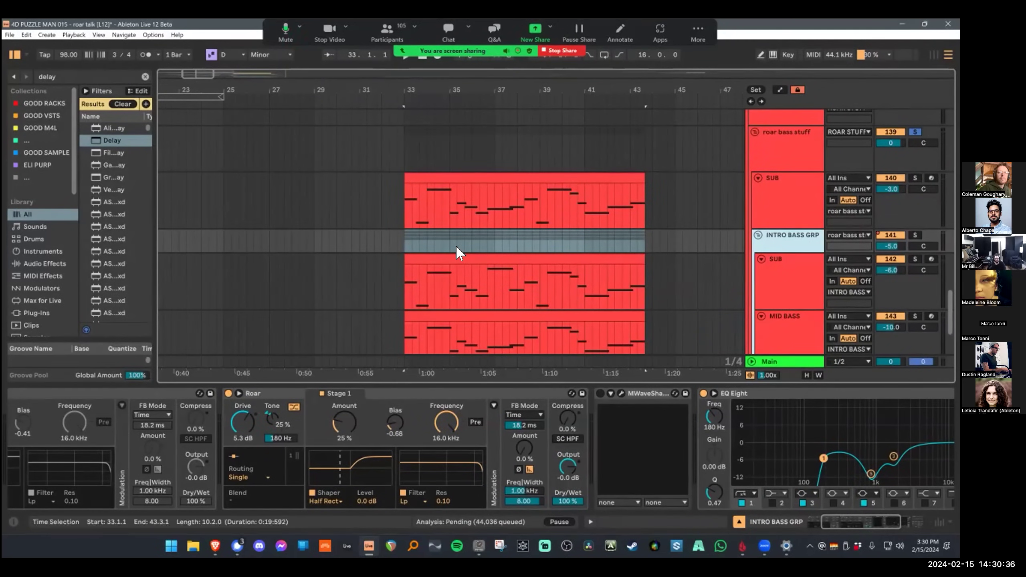
{"action": "scroll", "coordinate": [408, 307], "scroll_direction": "down", "scroll_amount": 2}
{"action": "key", "text": "Down"}
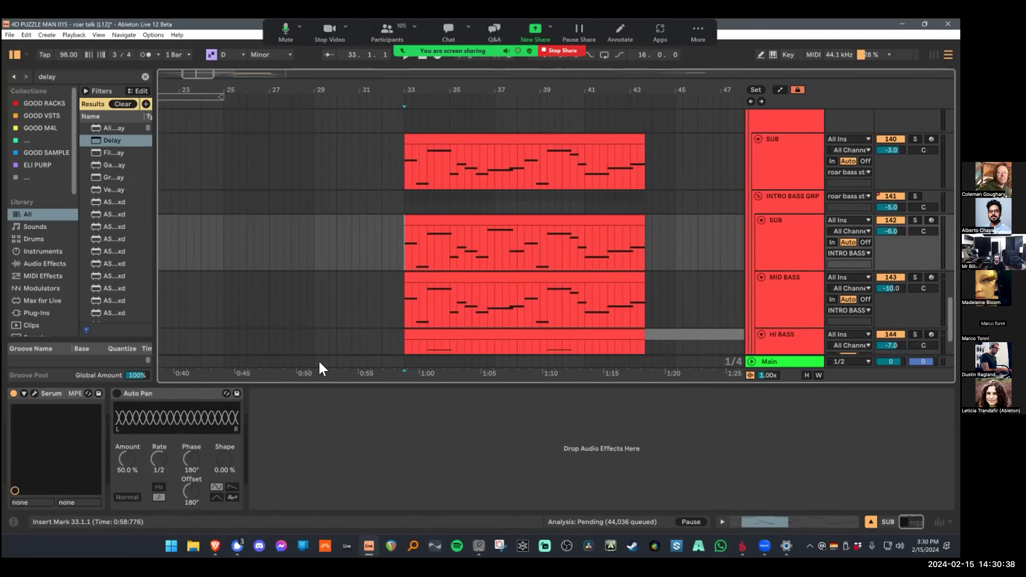
{"action": "key", "text": "Up"}
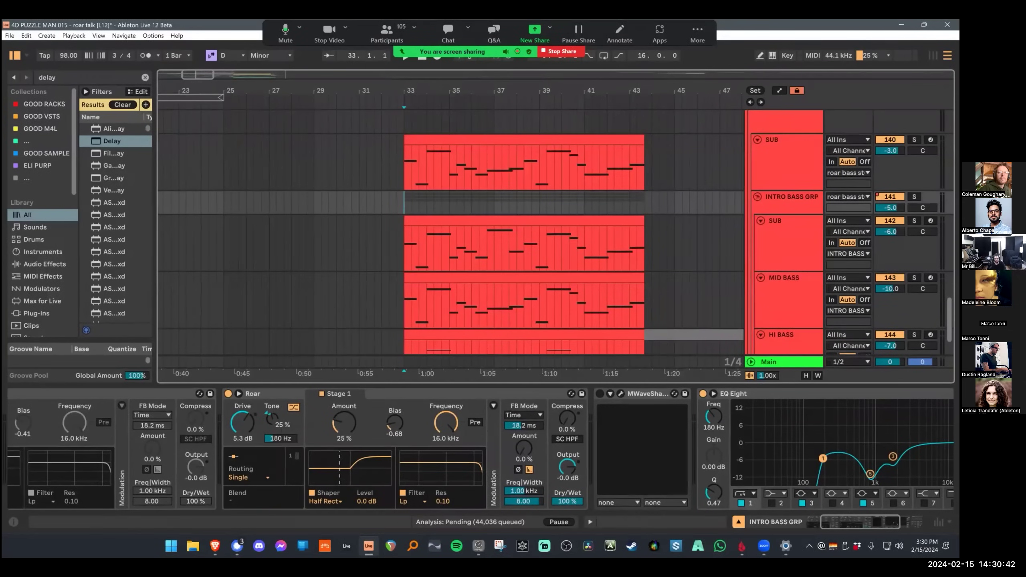
Step: Turn off Tone compensation in the second Roar on INTRO BASS GRP and set its Tone to 37%
{"action": "left_click", "coordinate": [294, 407]}
{"action": "left_click_drag", "start_coordinate": [272, 419], "coordinate": [272, 436]}
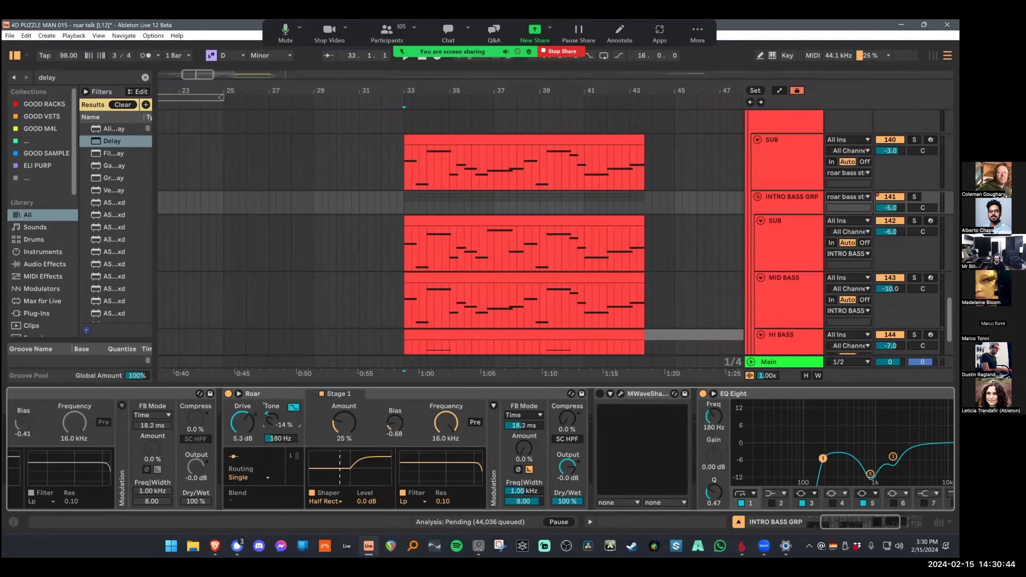
{"action": "left_click_drag", "start_coordinate": [289, 334], "coordinate": [424, 367]}
{"action": "left_click_drag", "start_coordinate": [256, 380], "coordinate": [257, 371]}
{"action": "left_click_drag", "start_coordinate": [484, 233], "coordinate": [499, 203]}
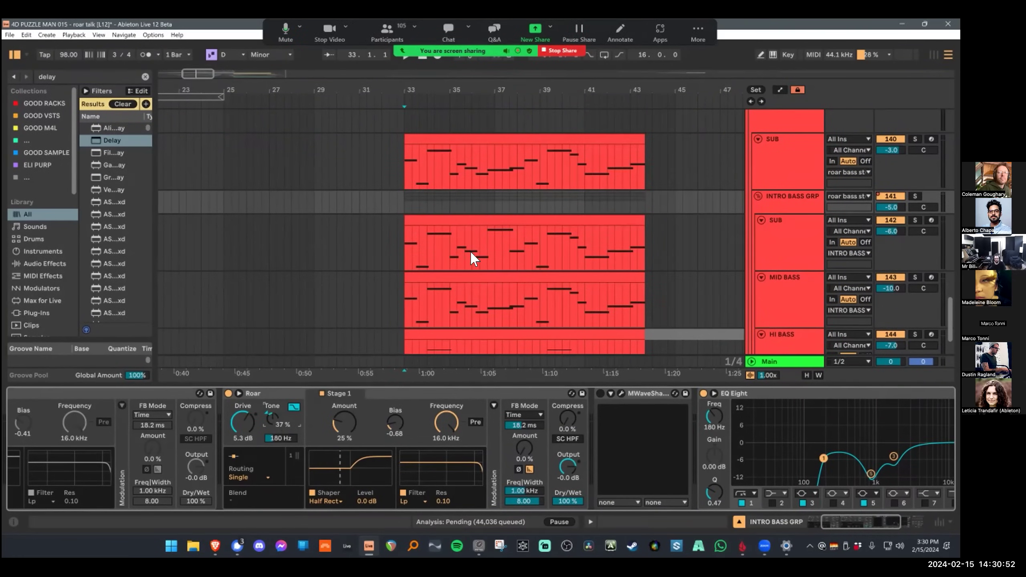
Step: Solo INTRO BASS GRP, play it from bar 33, and set Roar's Tone to -7.9% and its Tone frequency to 335 Hz
{"action": "left_click", "coordinate": [391, 271]}
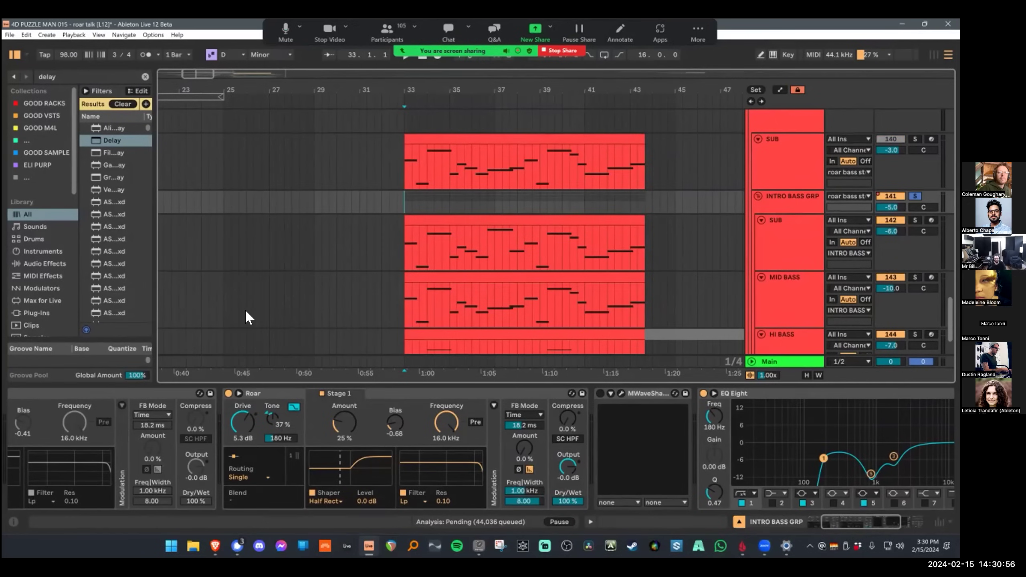
{"action": "key", "text": "space"}
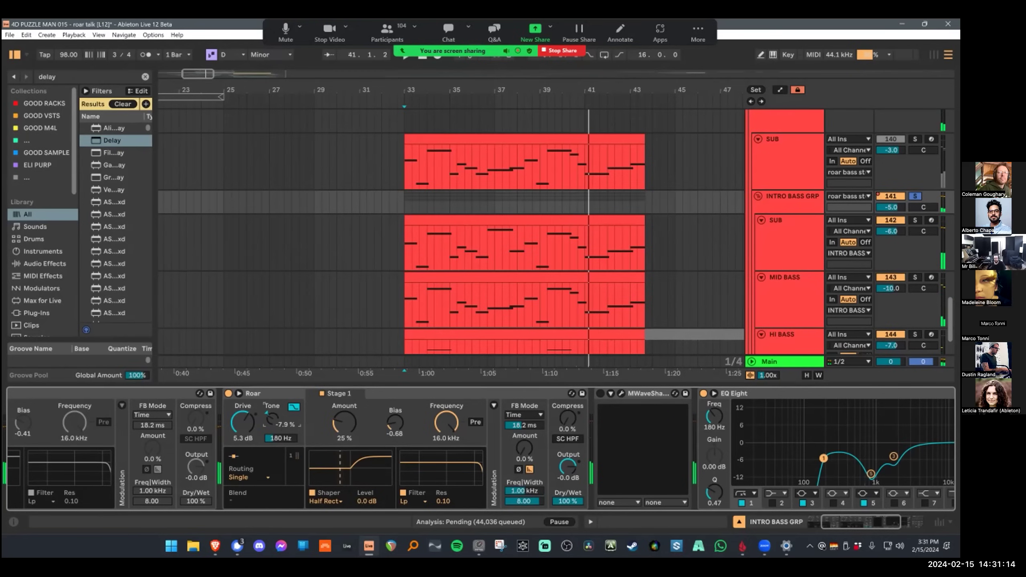
{"action": "left_click_drag", "start_coordinate": [281, 438], "coordinate": [281, 434]}
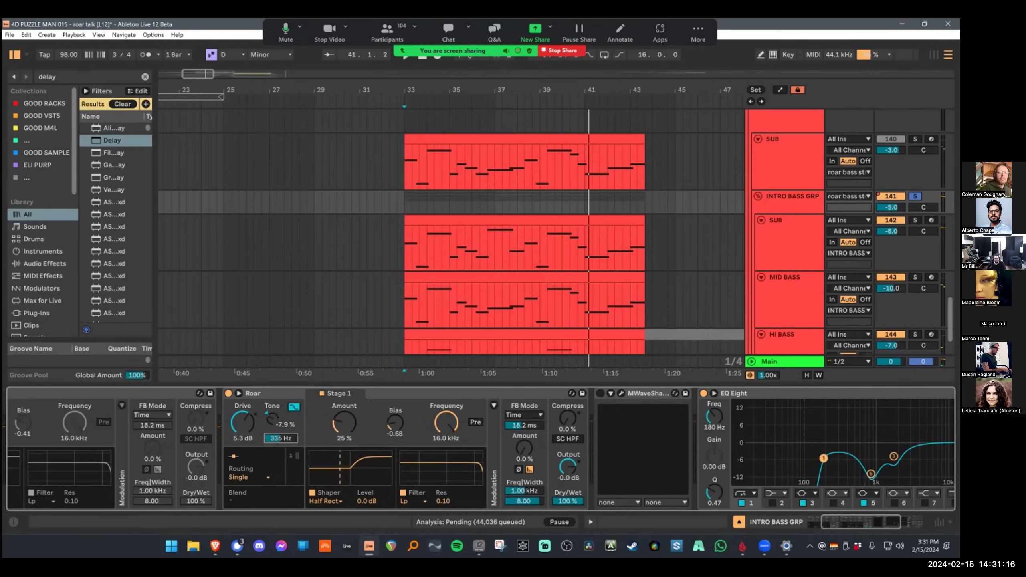